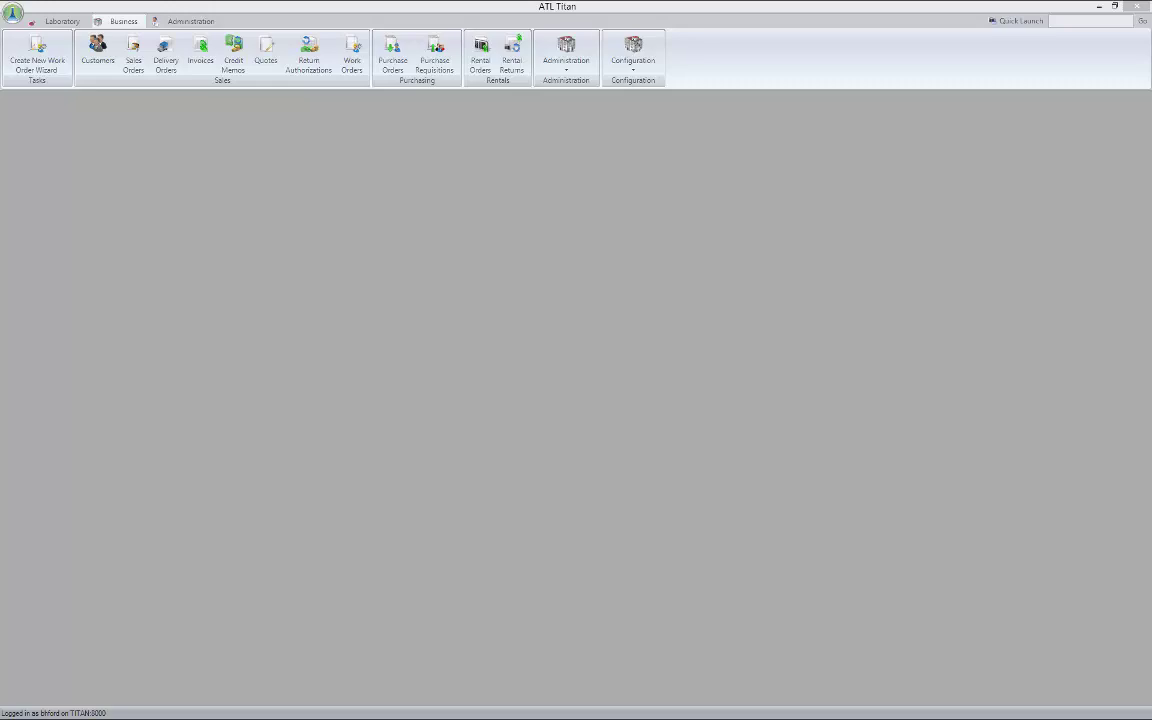
Navigate via Configuration and Administration to the Vendors list showing seven vendors
left_click(631, 60)
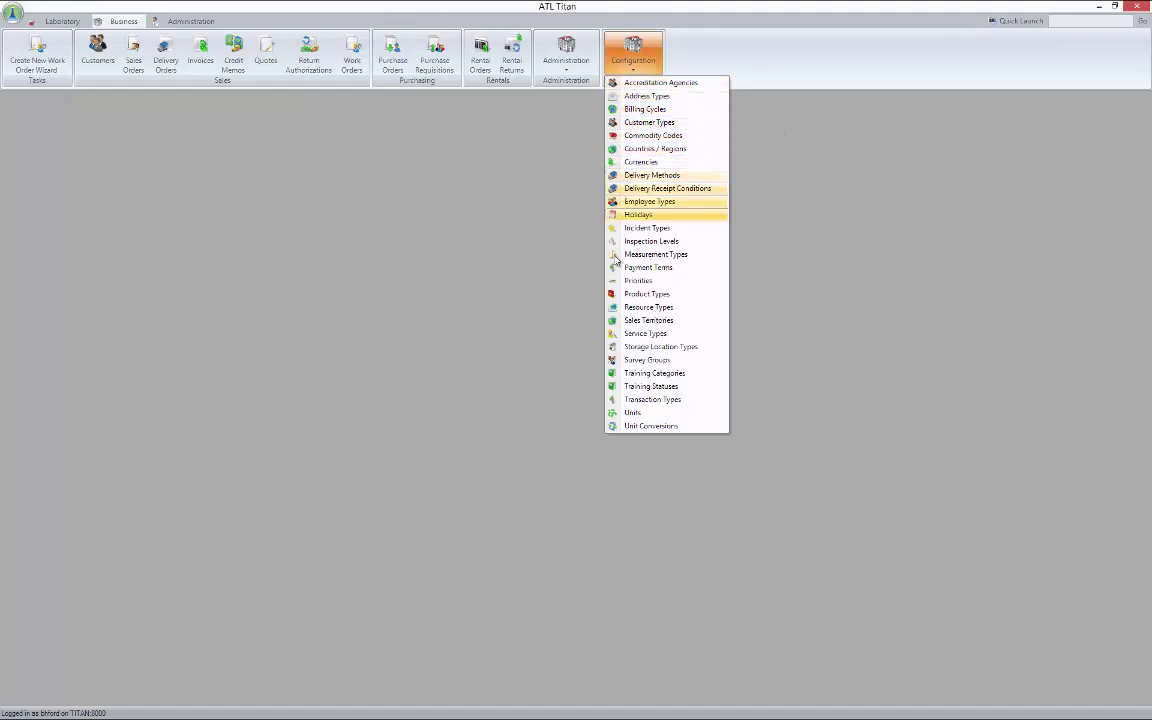
left_click(568, 56)
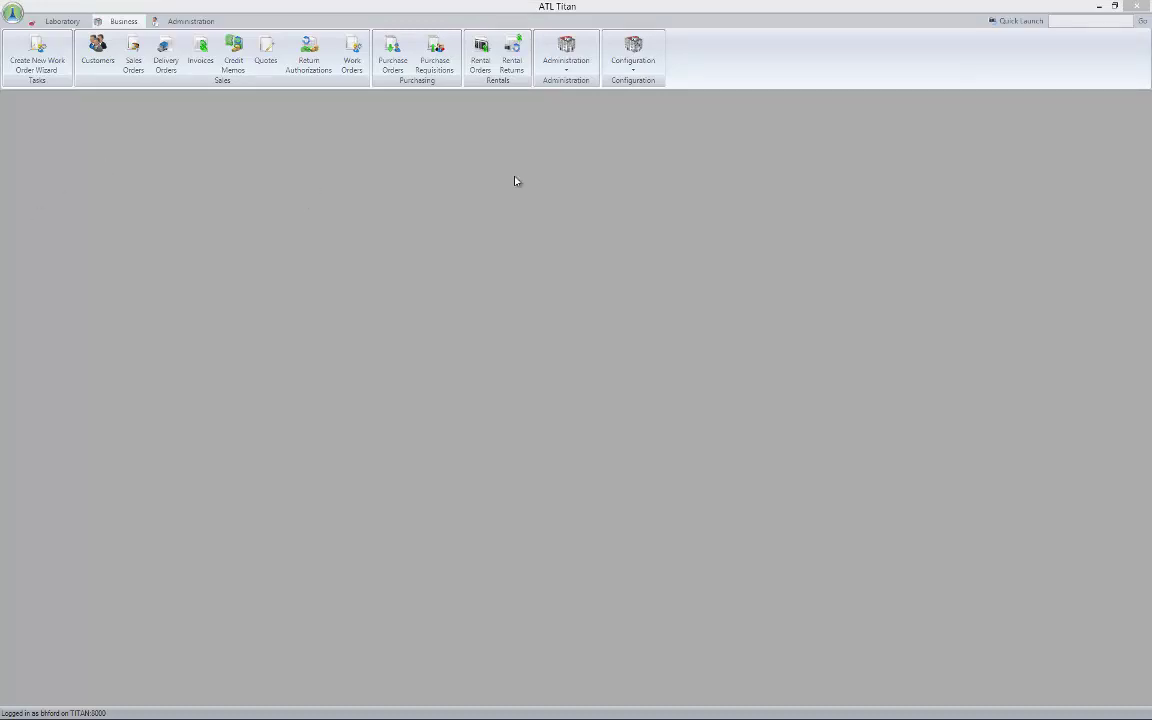
left_click(567, 62)
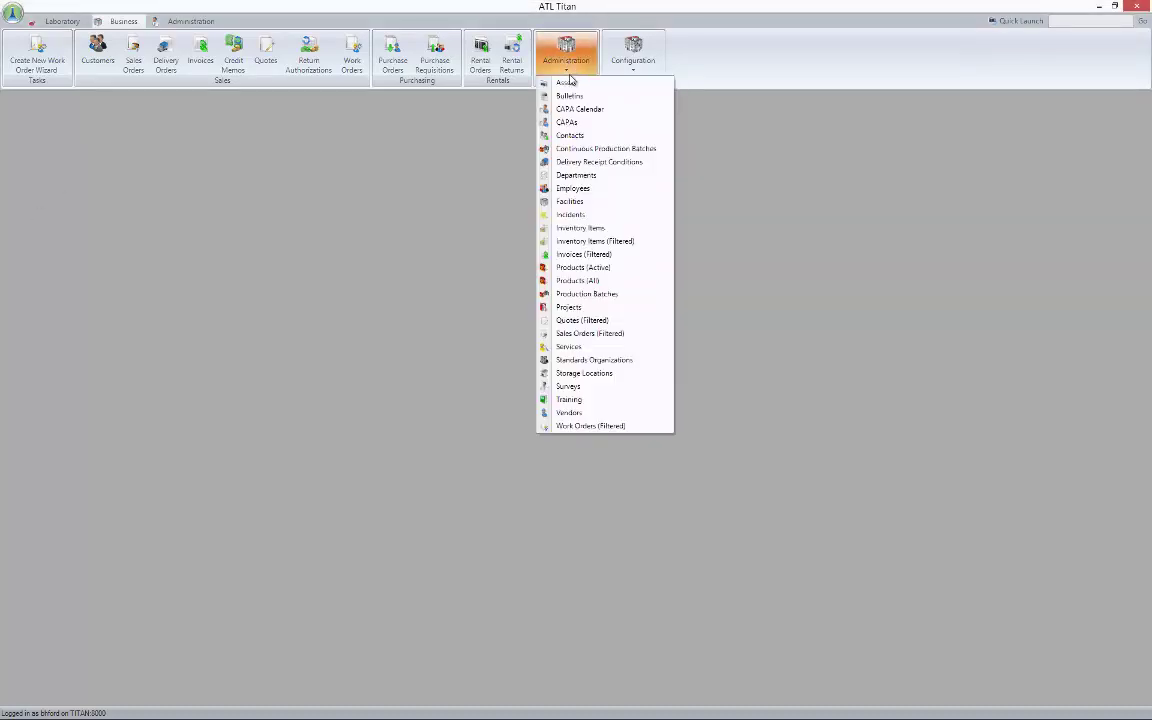
left_click(569, 413)
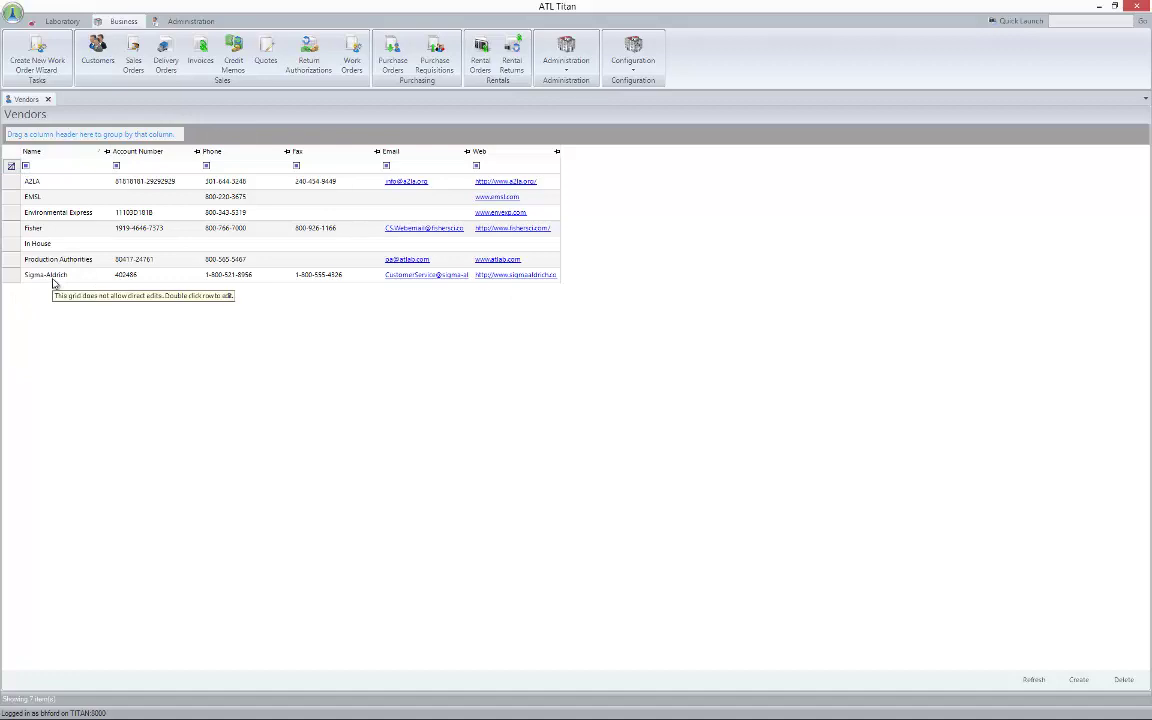
left_click(54, 284)
double_click(54, 283)
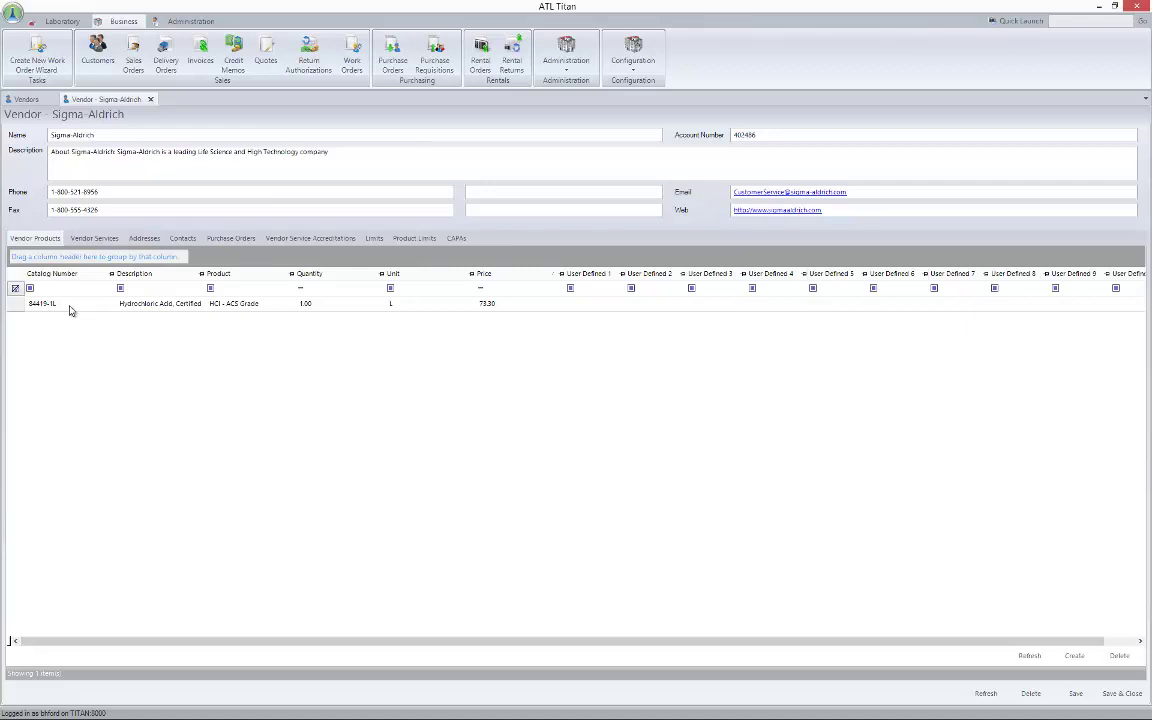
left_click(85, 239)
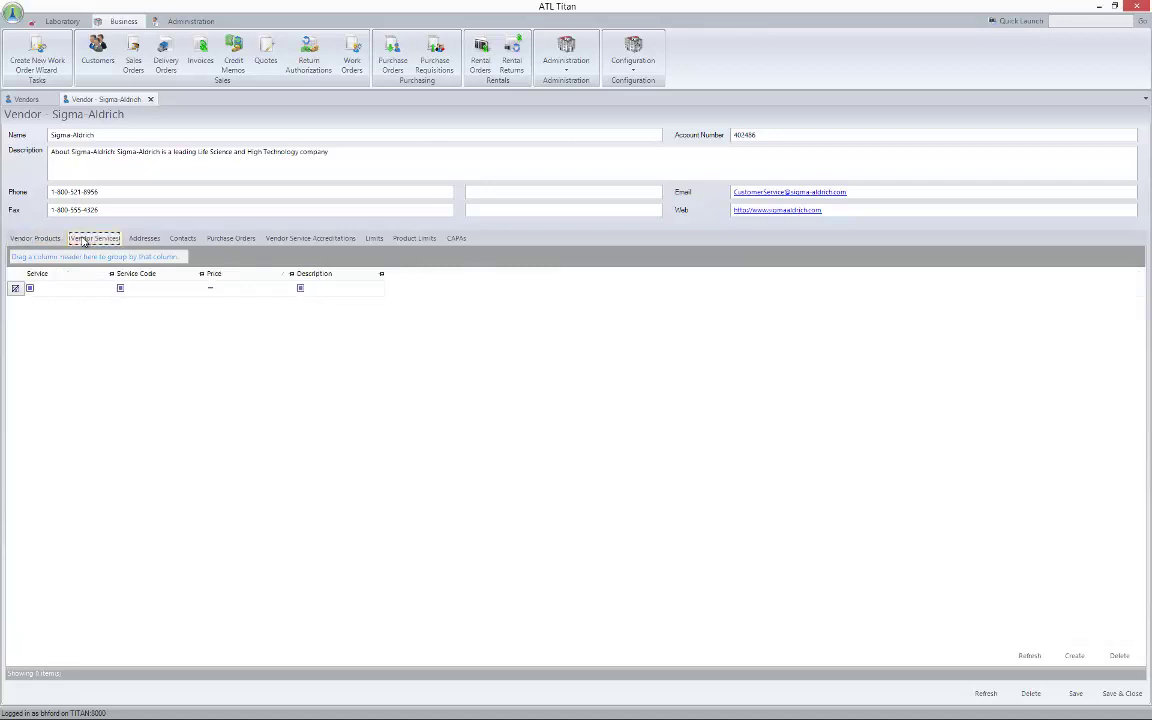
left_click(145, 240)
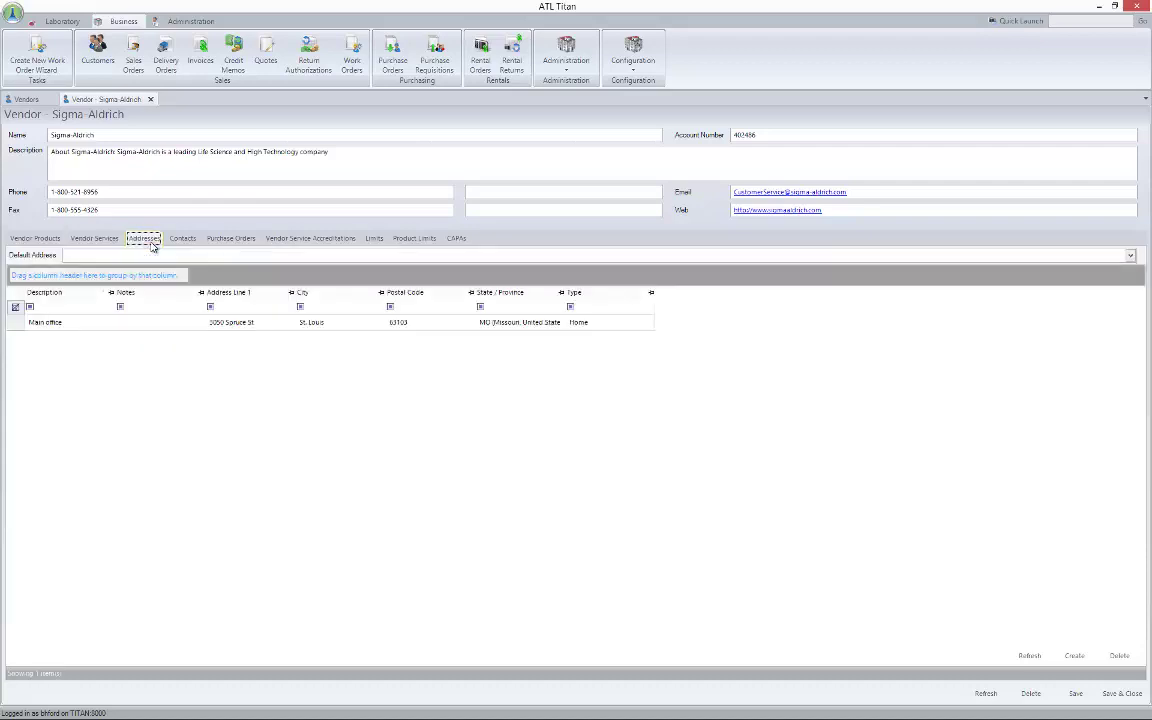
left_click(185, 240)
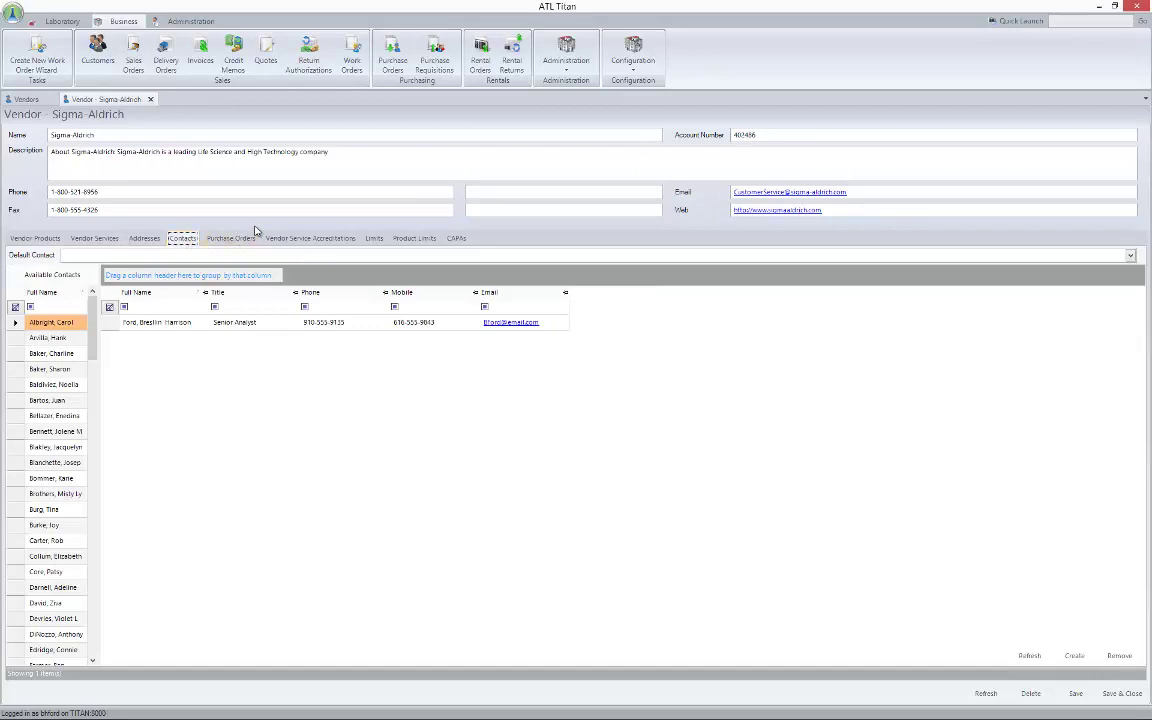
left_click(231, 240)
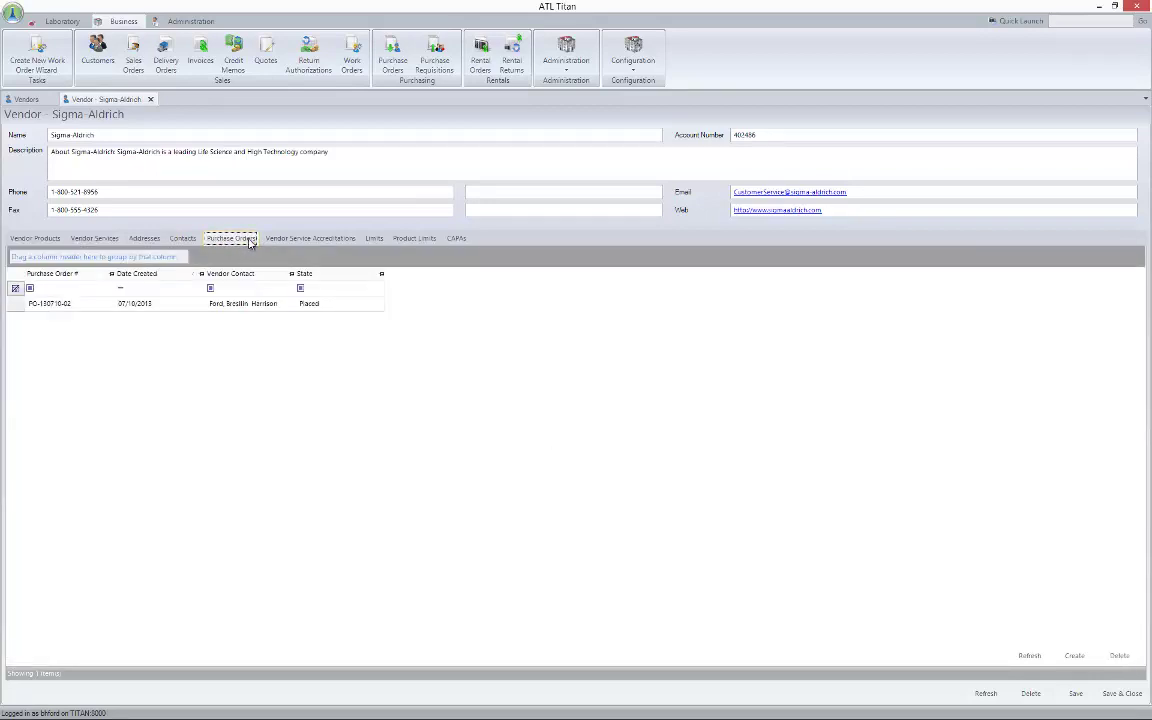
left_click(301, 240)
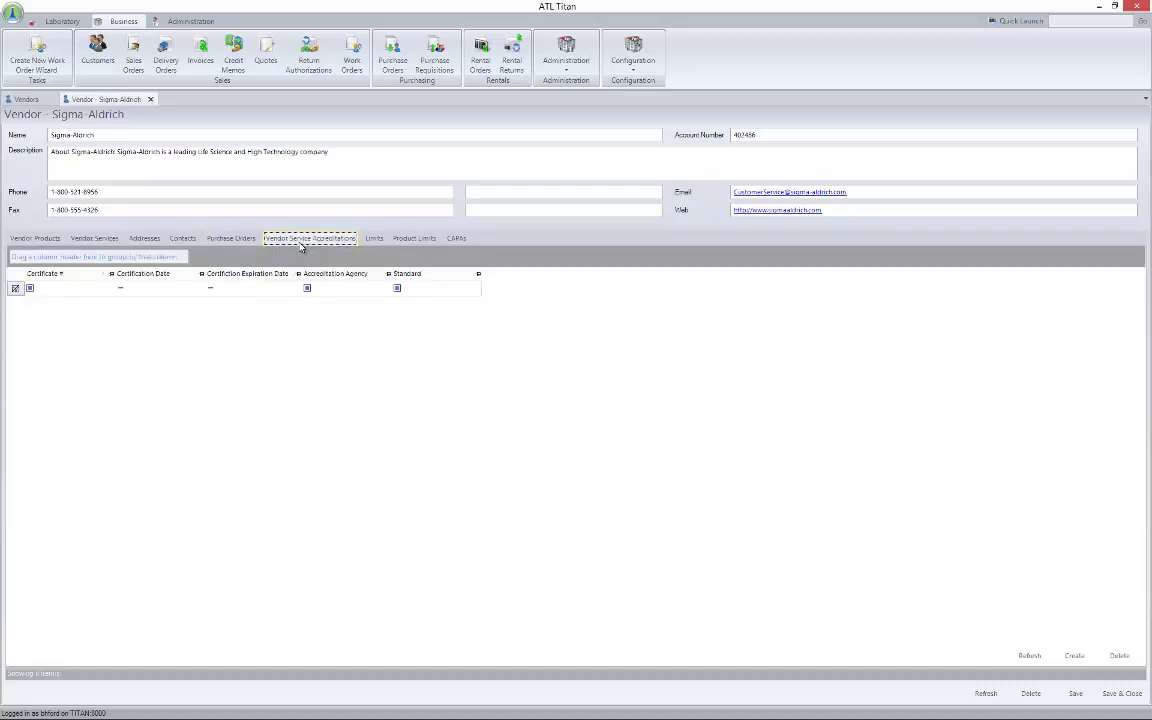
left_click(385, 242)
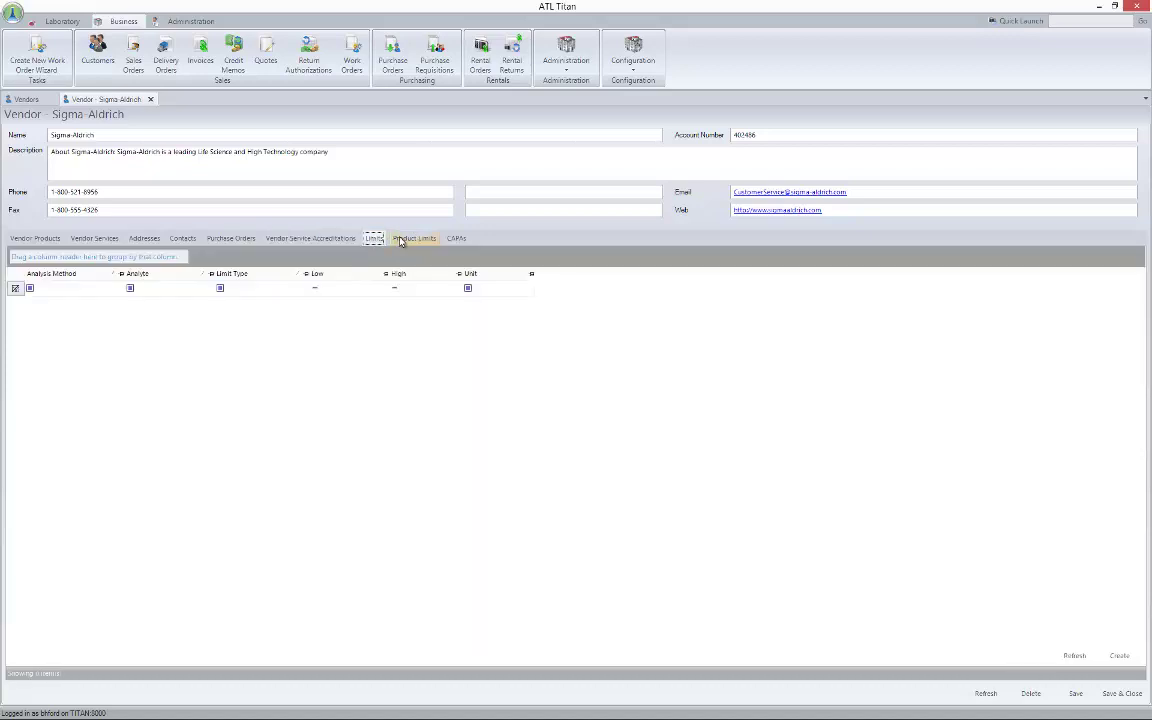
left_click(411, 240)
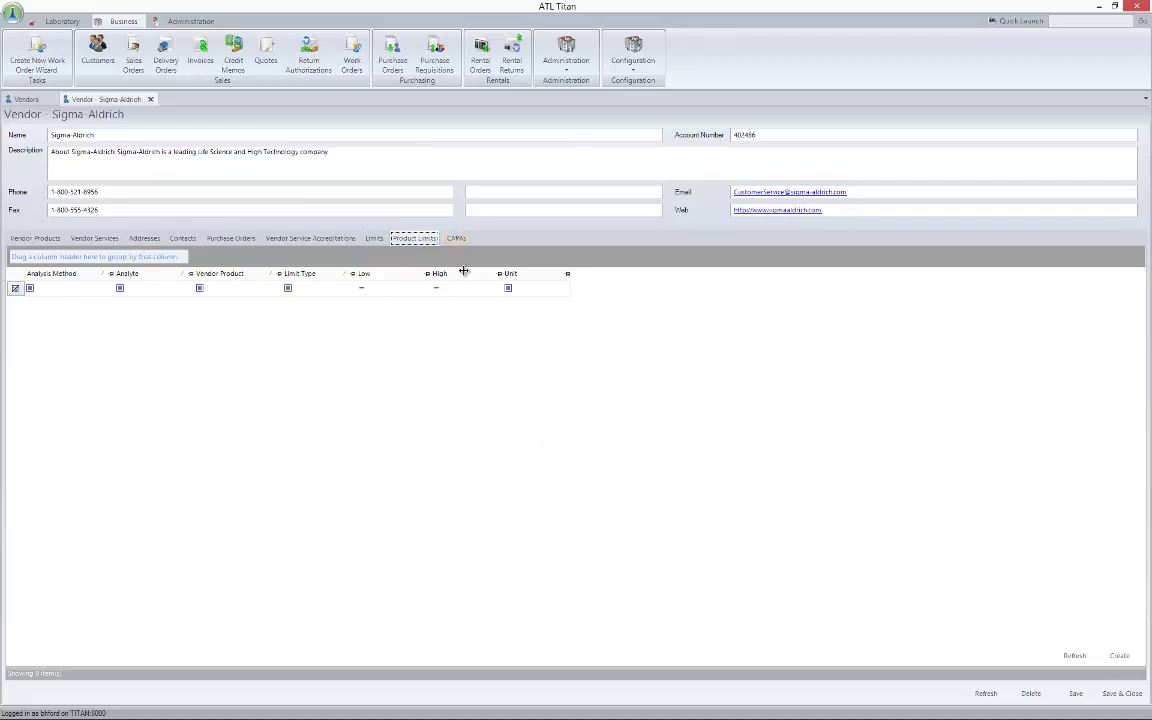
left_click(151, 100)
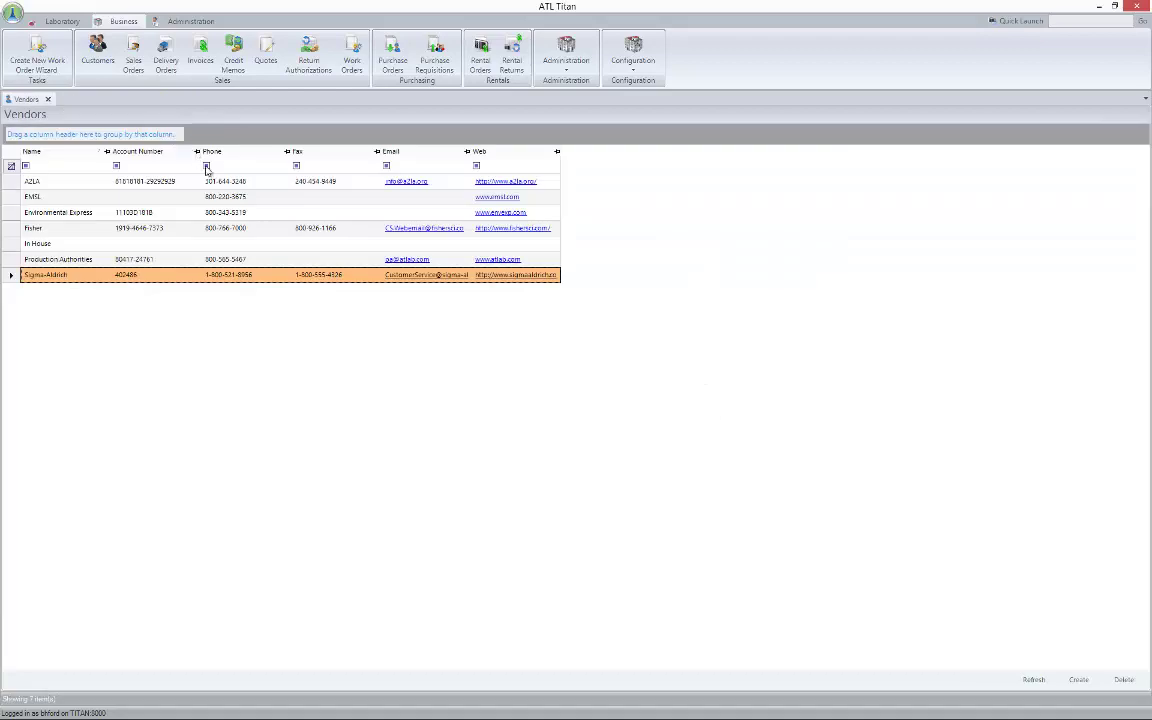
Create a new Vendor record named 'ThermoFisher Scientific' and save it
left_click(1077, 680)
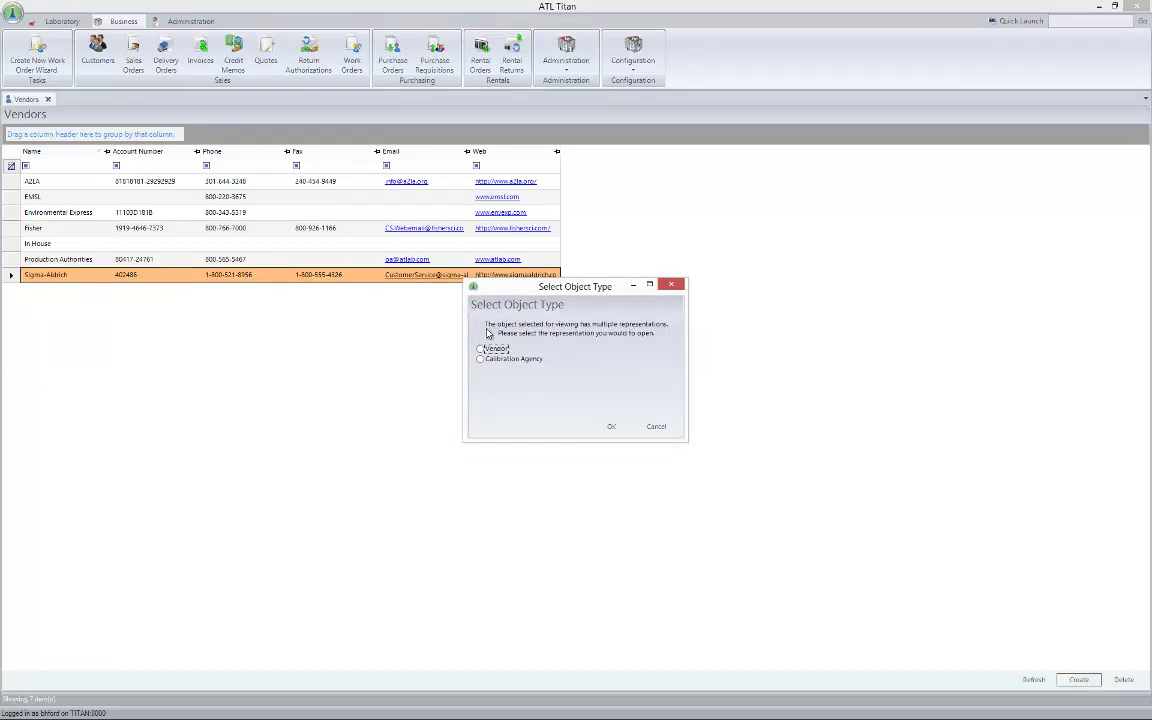
left_click(481, 349)
left_click(611, 426)
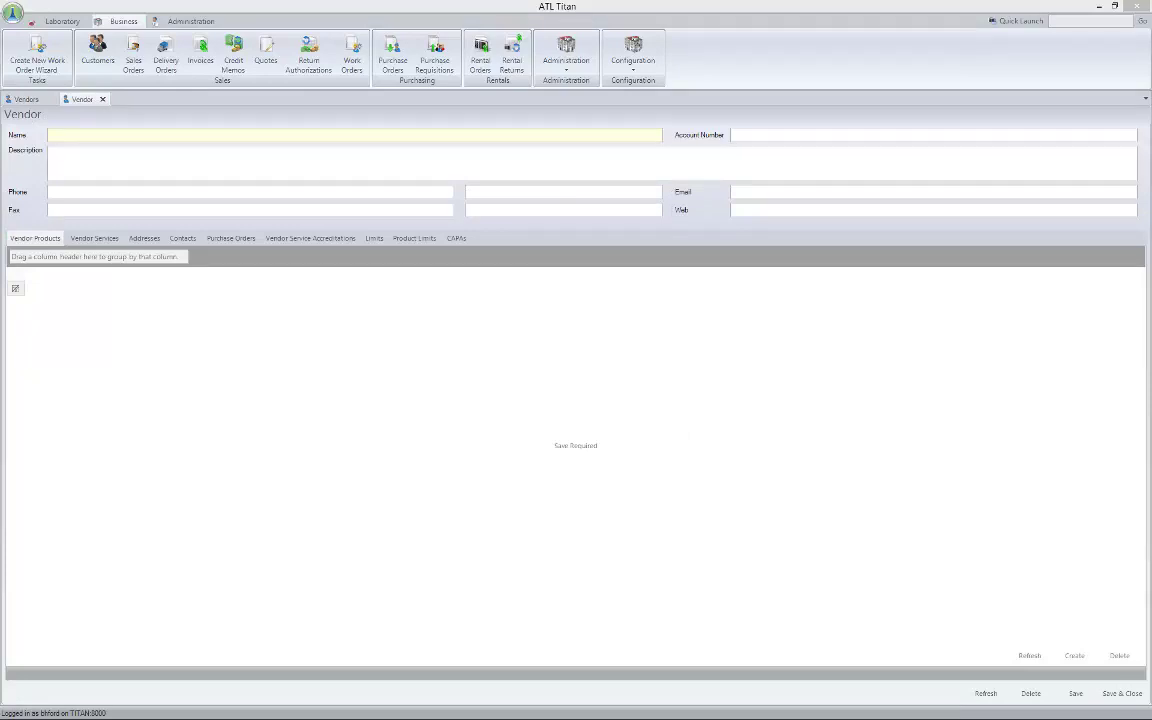
left_click(98, 133)
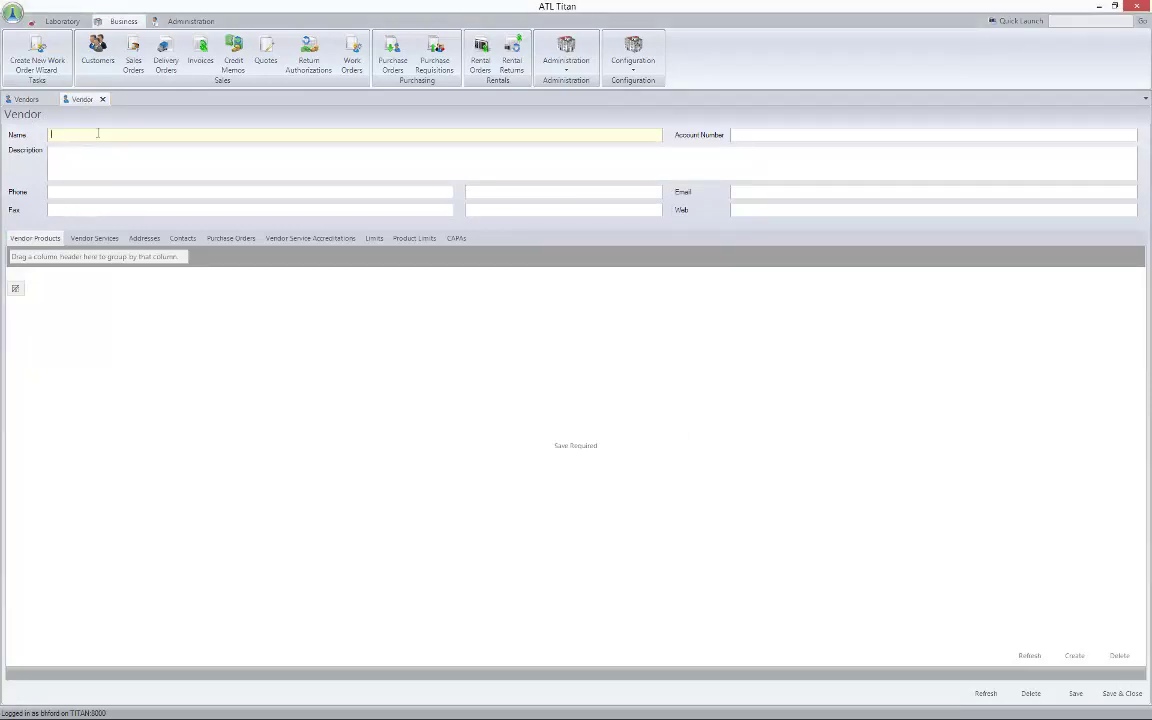
type("ThermoFisher Scientific")
left_click(1076, 694)
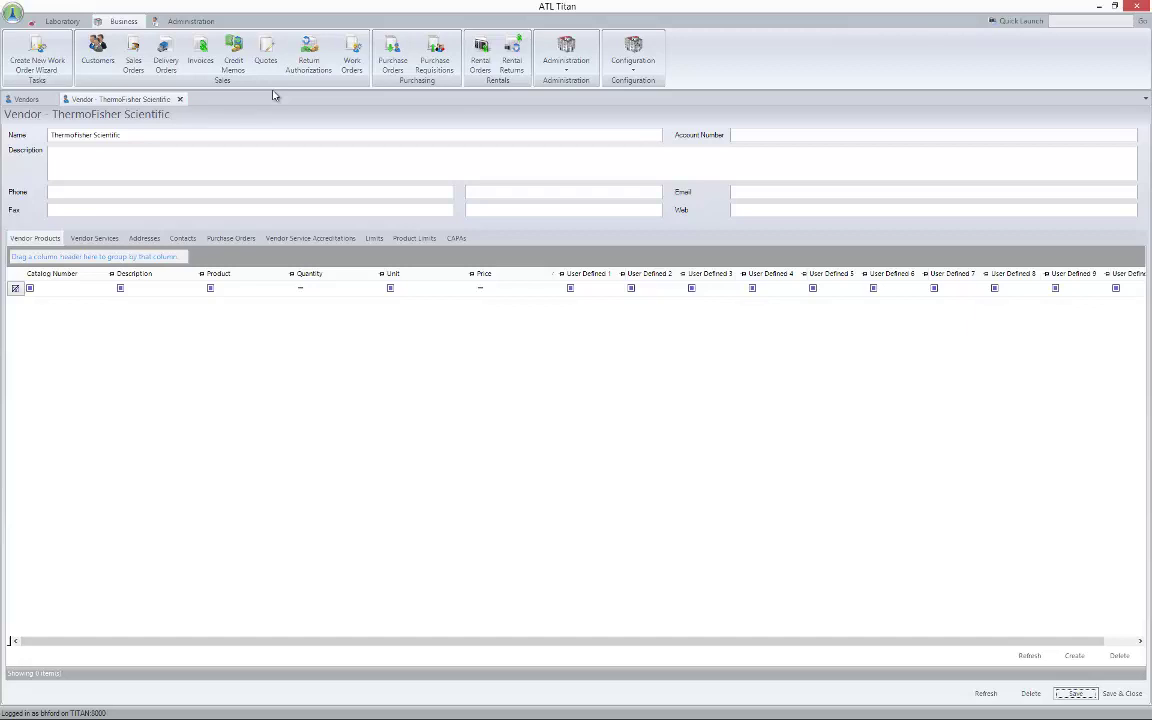
Fill in the vendor's account number, description 'Chemicals, Consumables' and phone number
left_click(758, 133)
type("8431531")
left_click(170, 153)
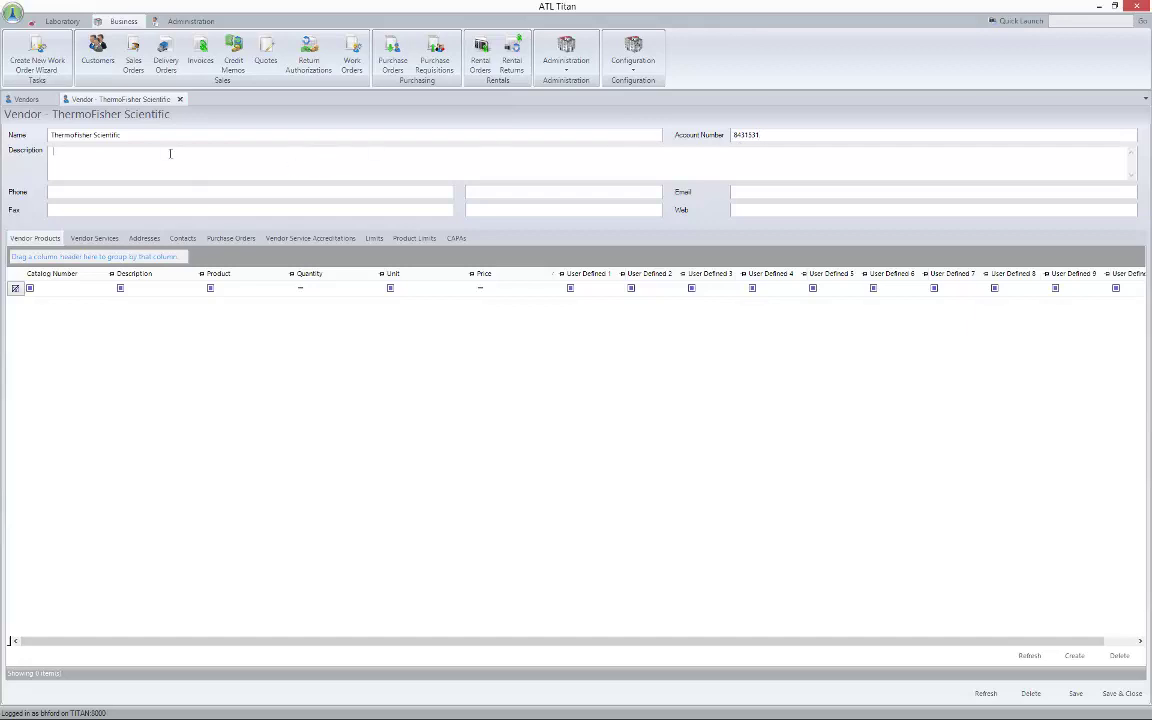
type("Chemicals, Consumables")
key("Tab")
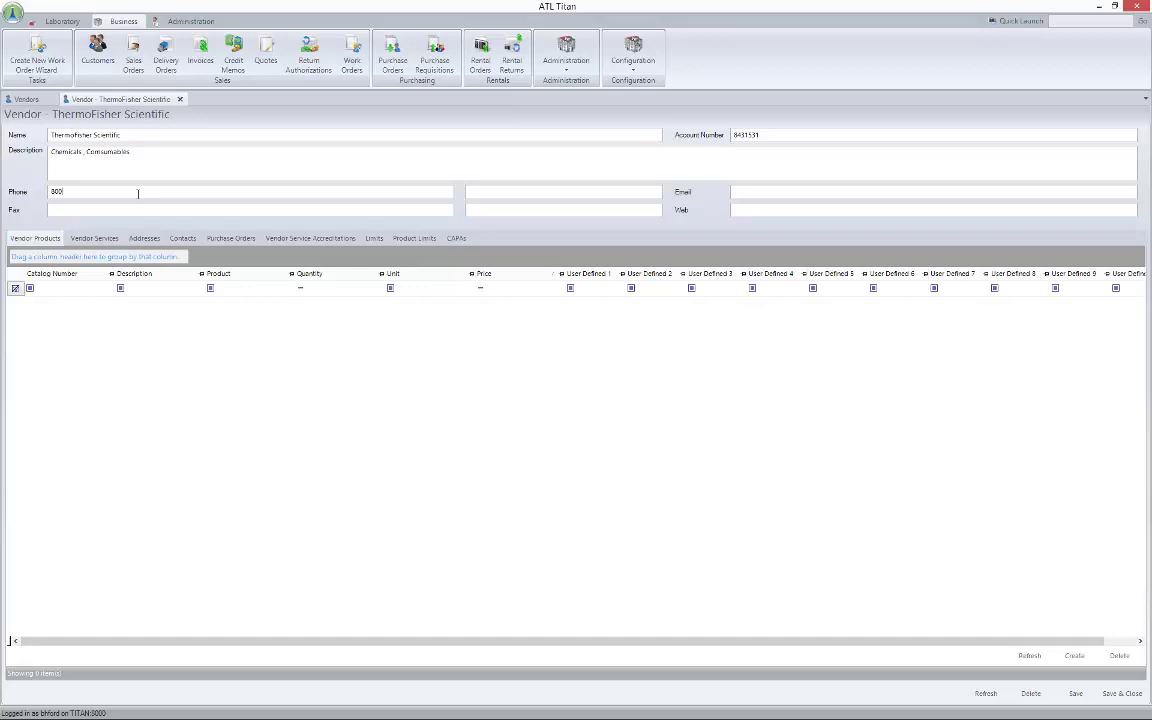
Paste the ThermoFisher homepage as the web address and save, which fails on an invalid URL
left_click(746, 208)
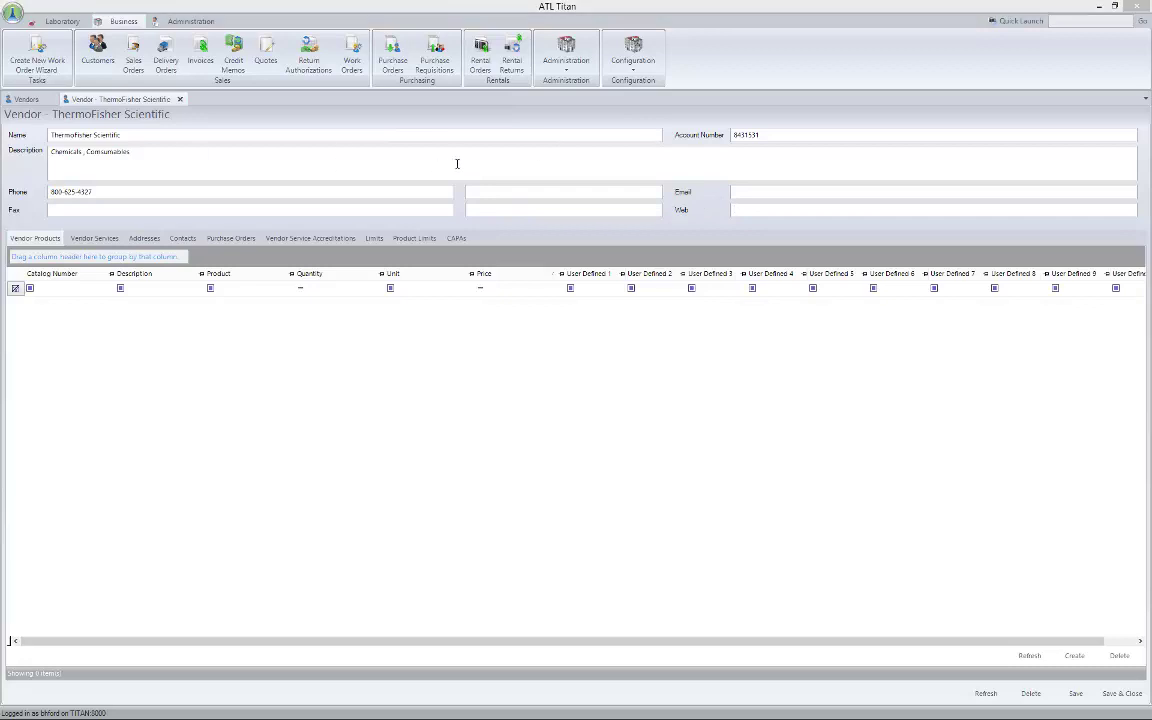
left_click(777, 208)
key("ctrl+v")
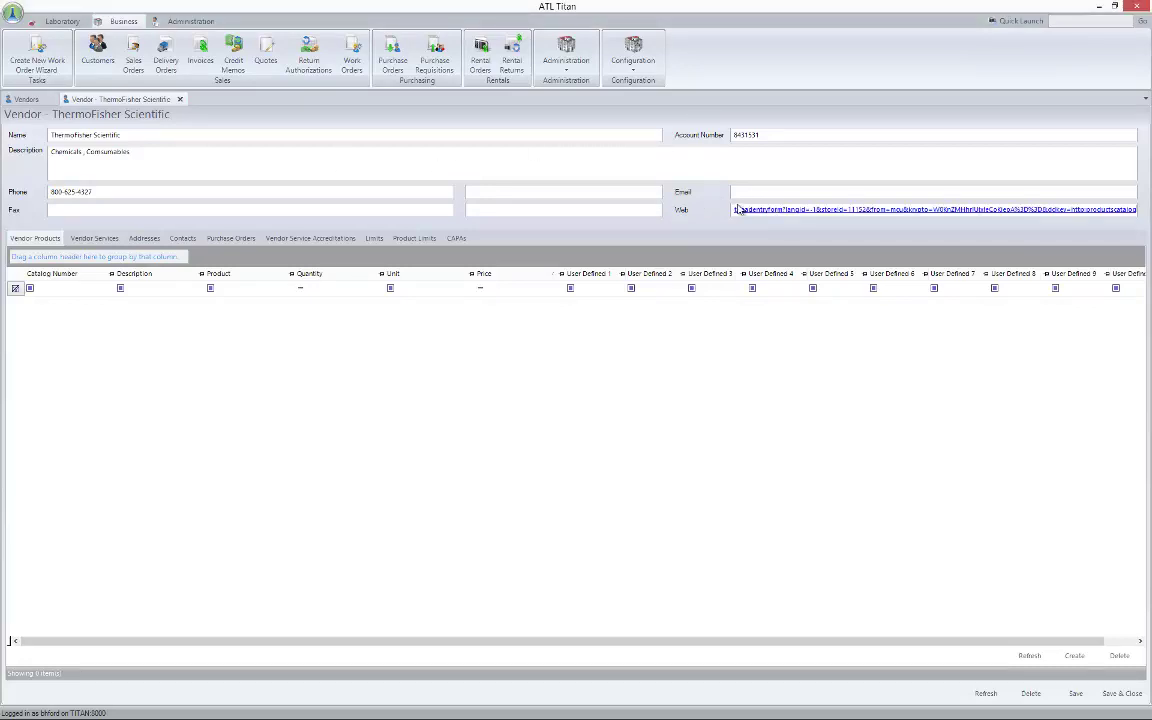
key("ctrl+z")
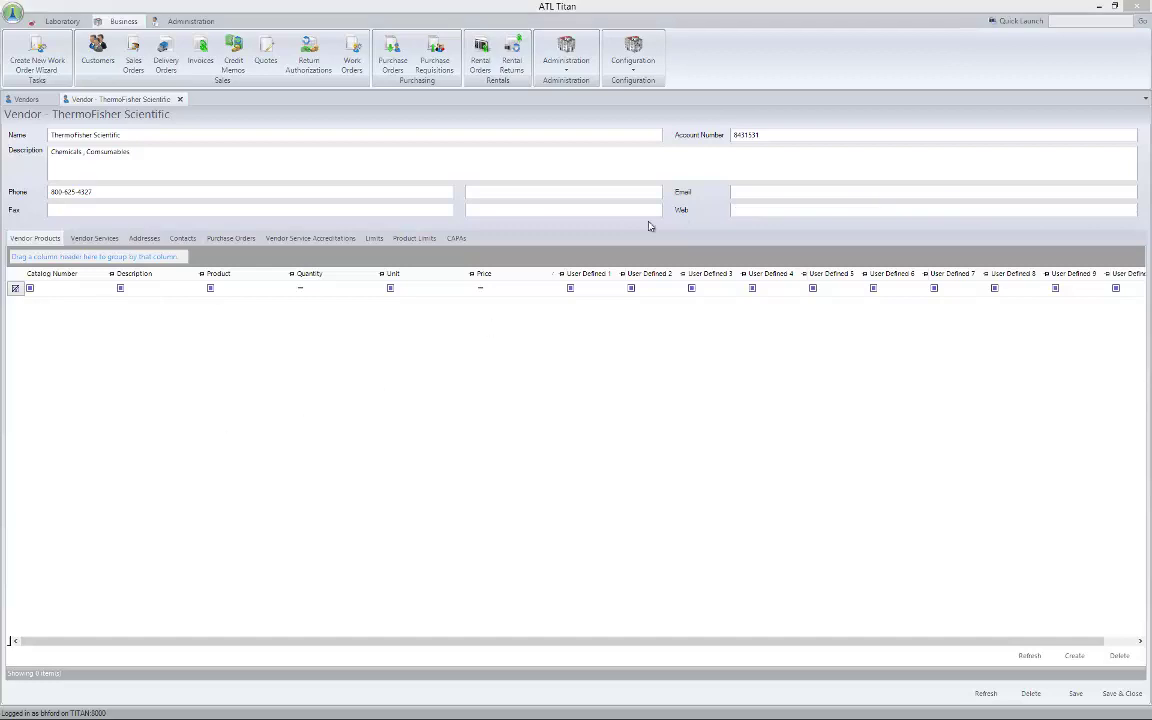
left_click(771, 210)
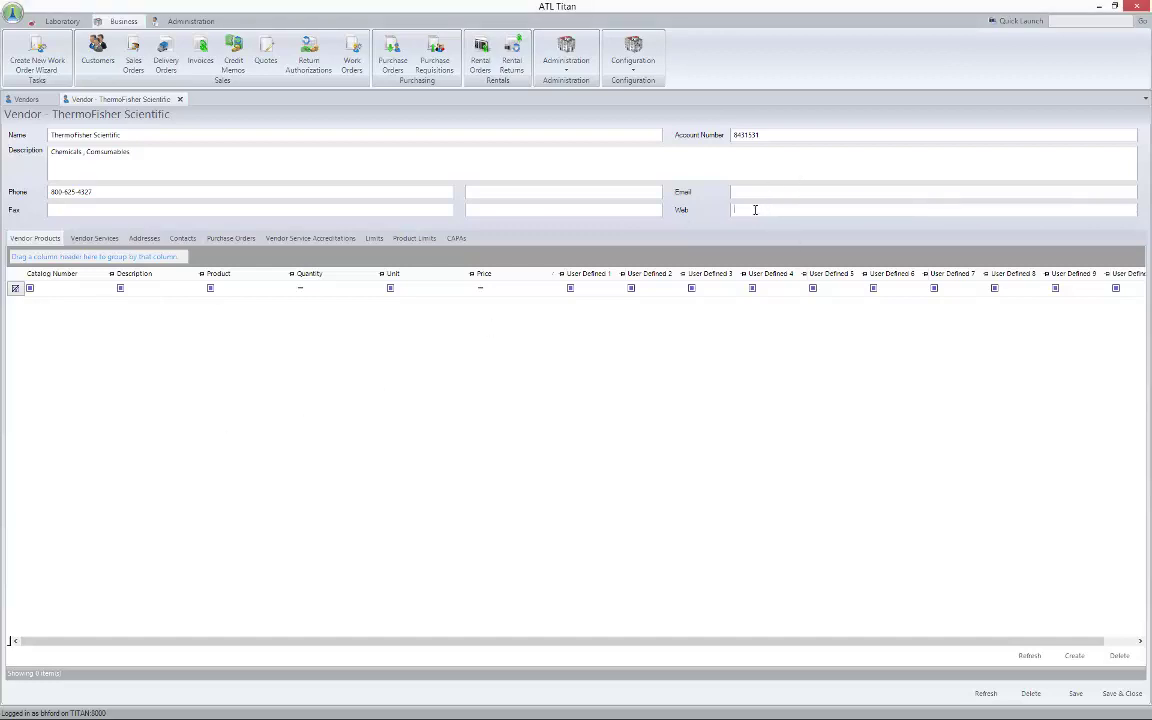
type("https://www.thermoscientific.com/")
left_click(1075, 693)
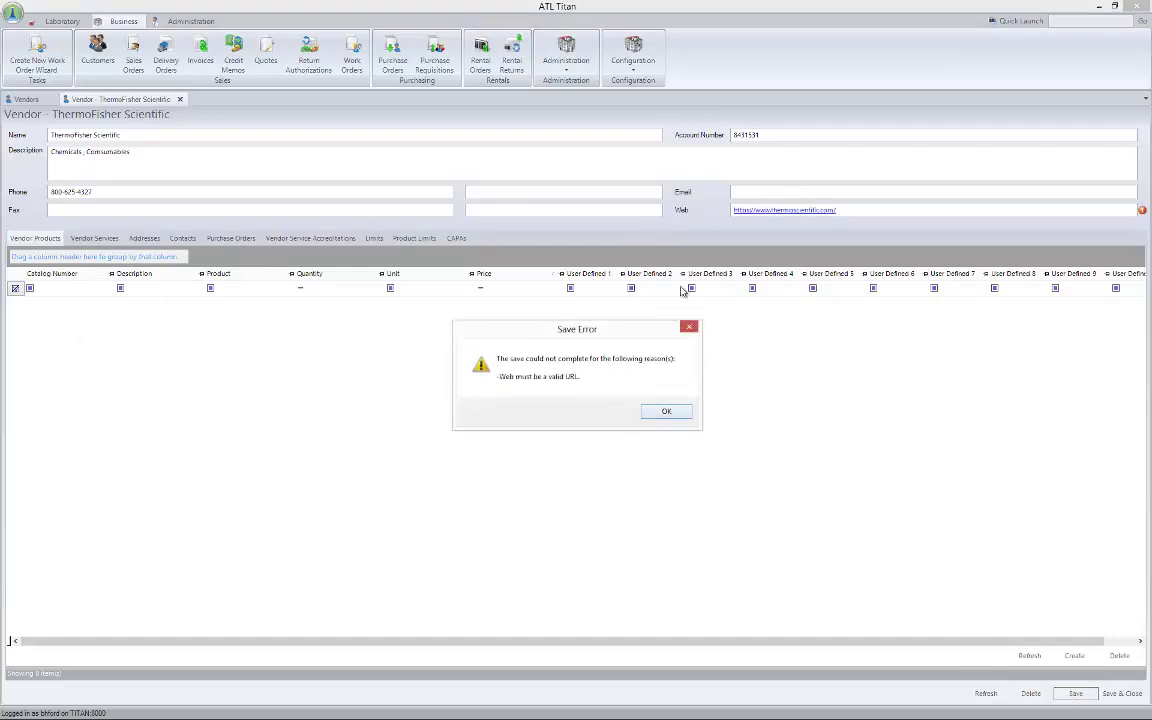
Dismiss the save error and start a new address for the vendor from its Addresses list
left_click(663, 414)
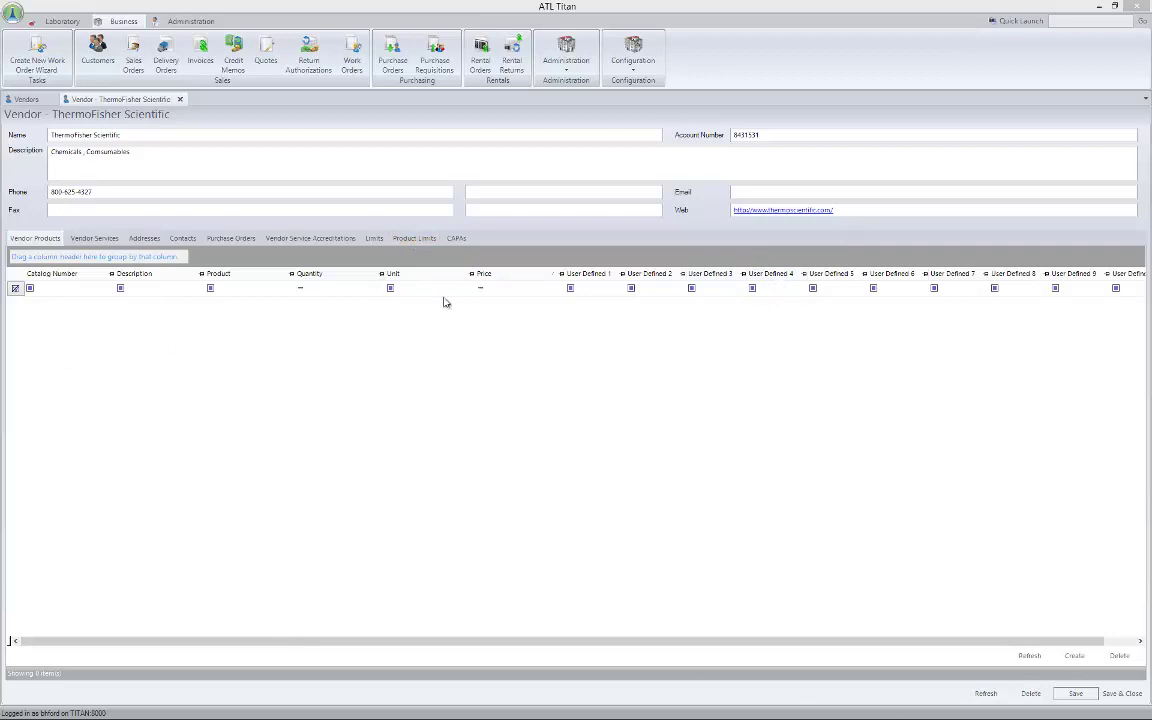
left_click(90, 238)
left_click(30, 239)
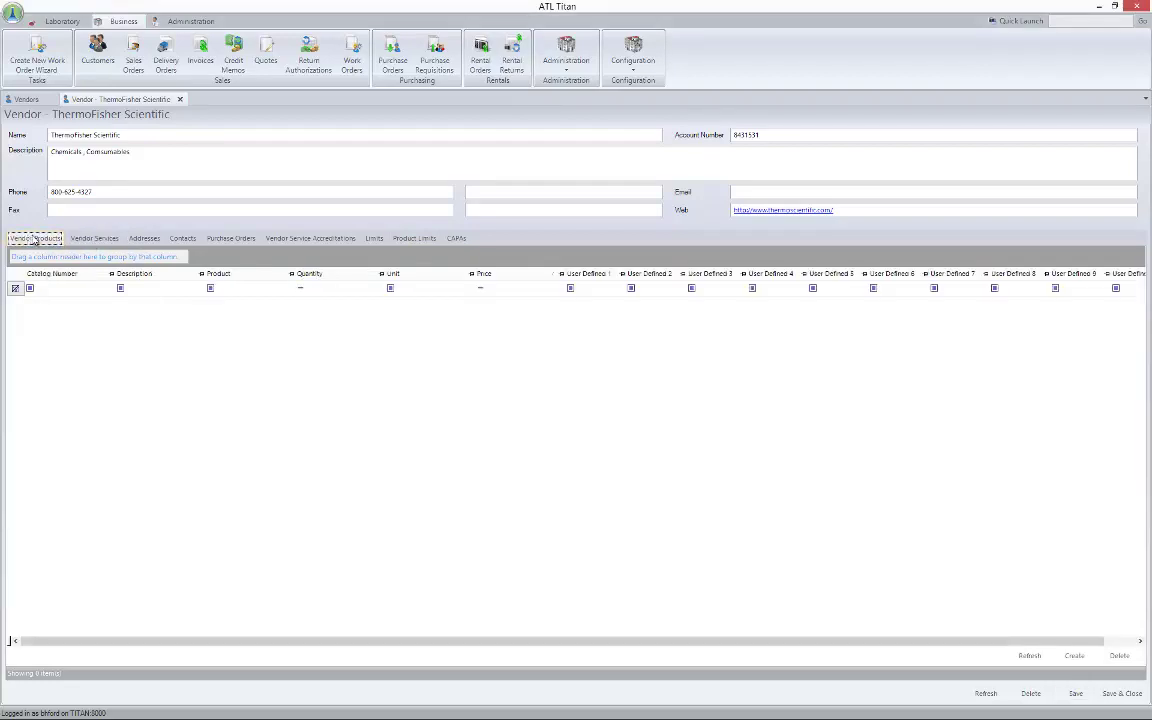
left_click(140, 239)
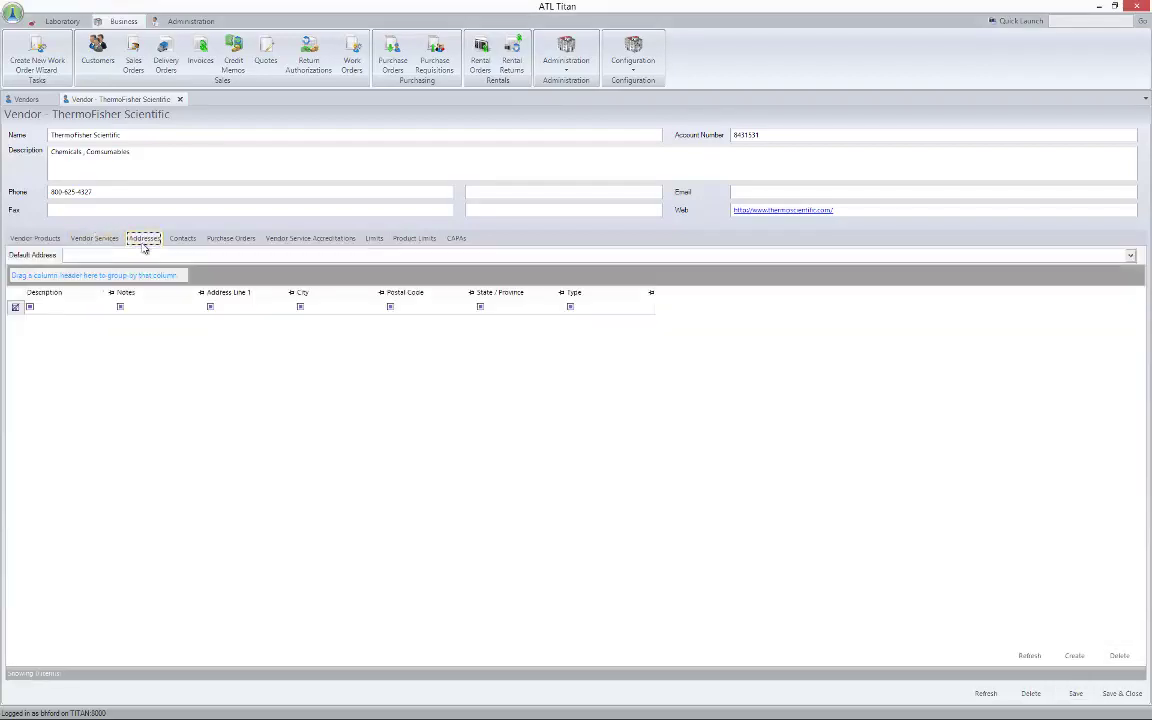
left_click(1074, 655)
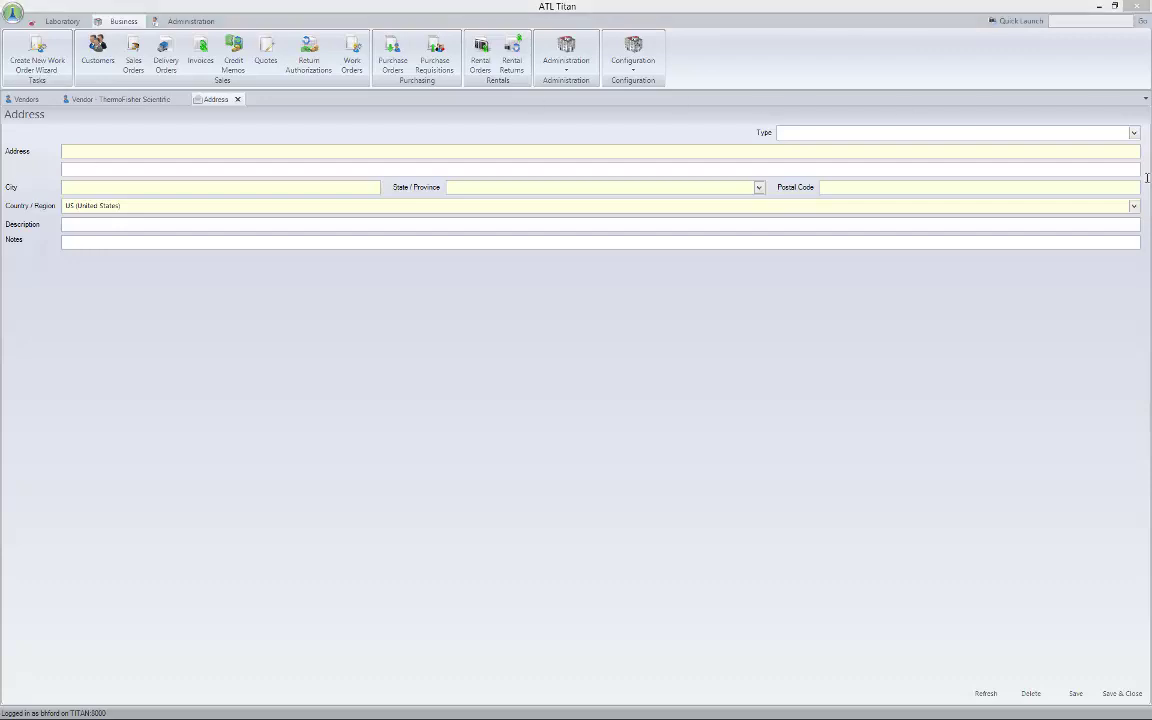
Make the address a Billing type and enter the street address and city
left_click(1133, 133)
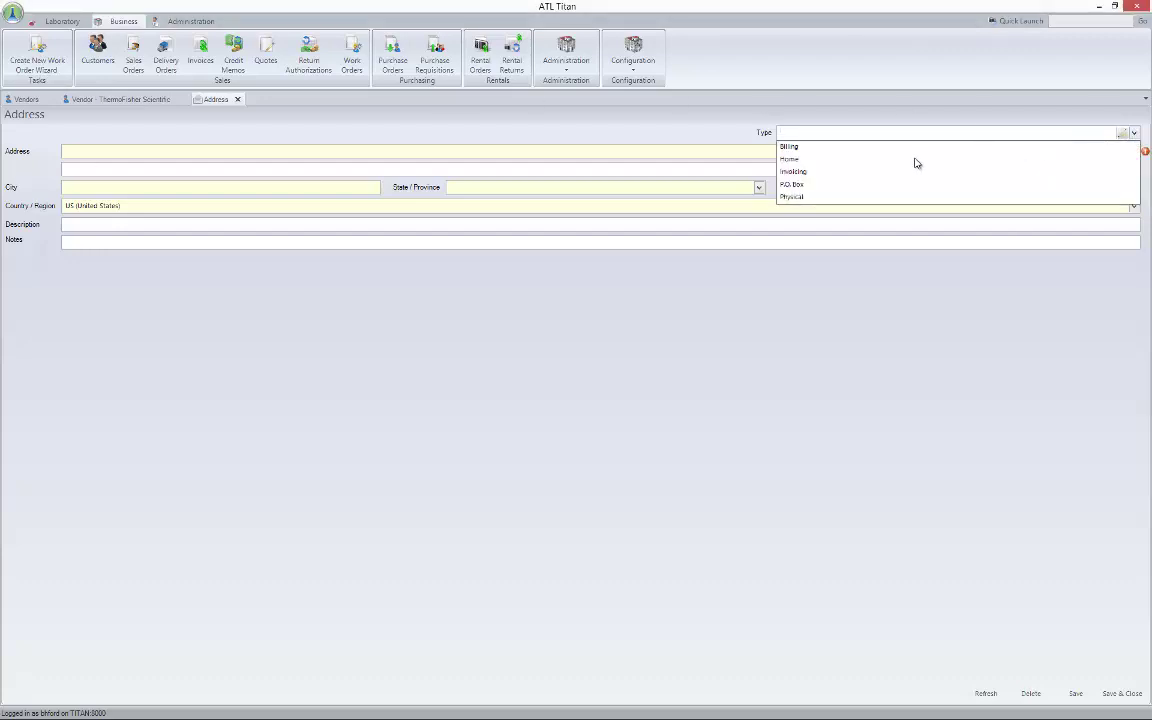
left_click(789, 147)
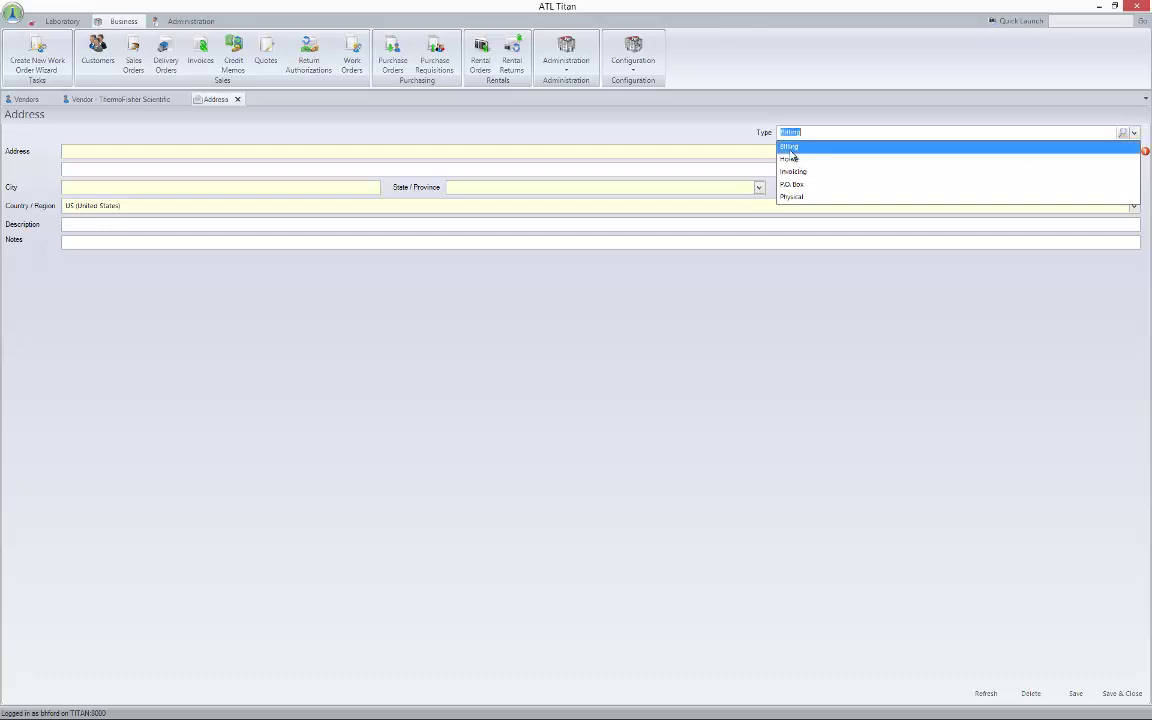
left_click(325, 151)
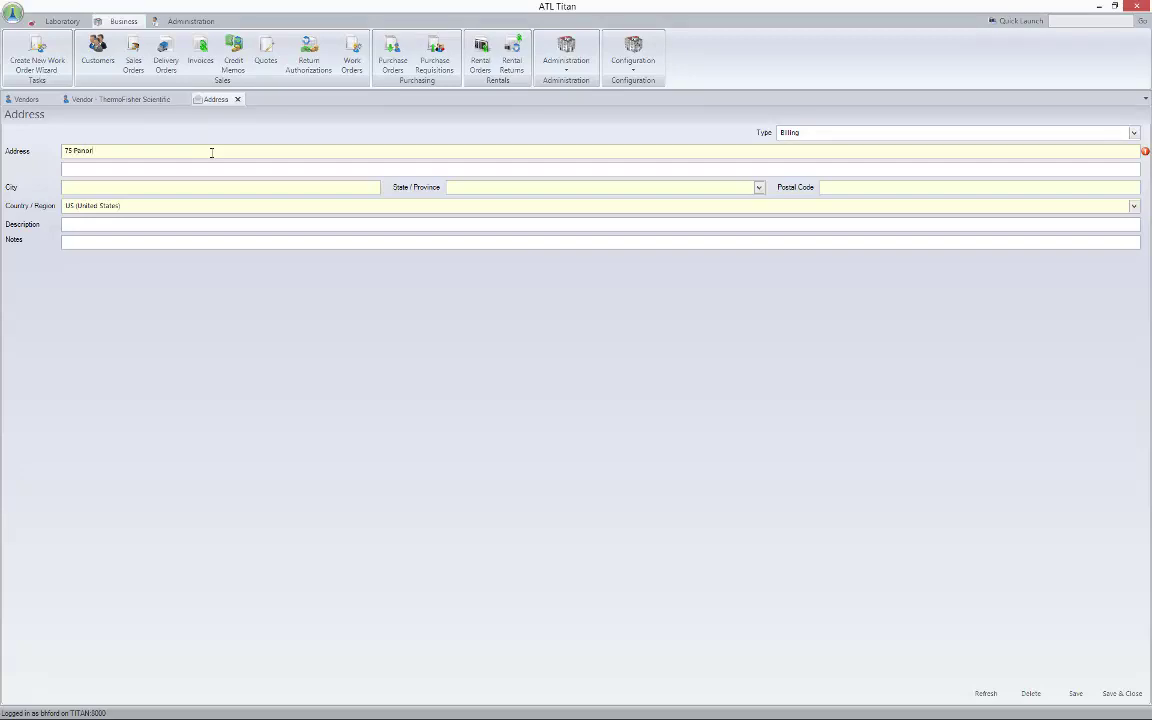
type("ama")
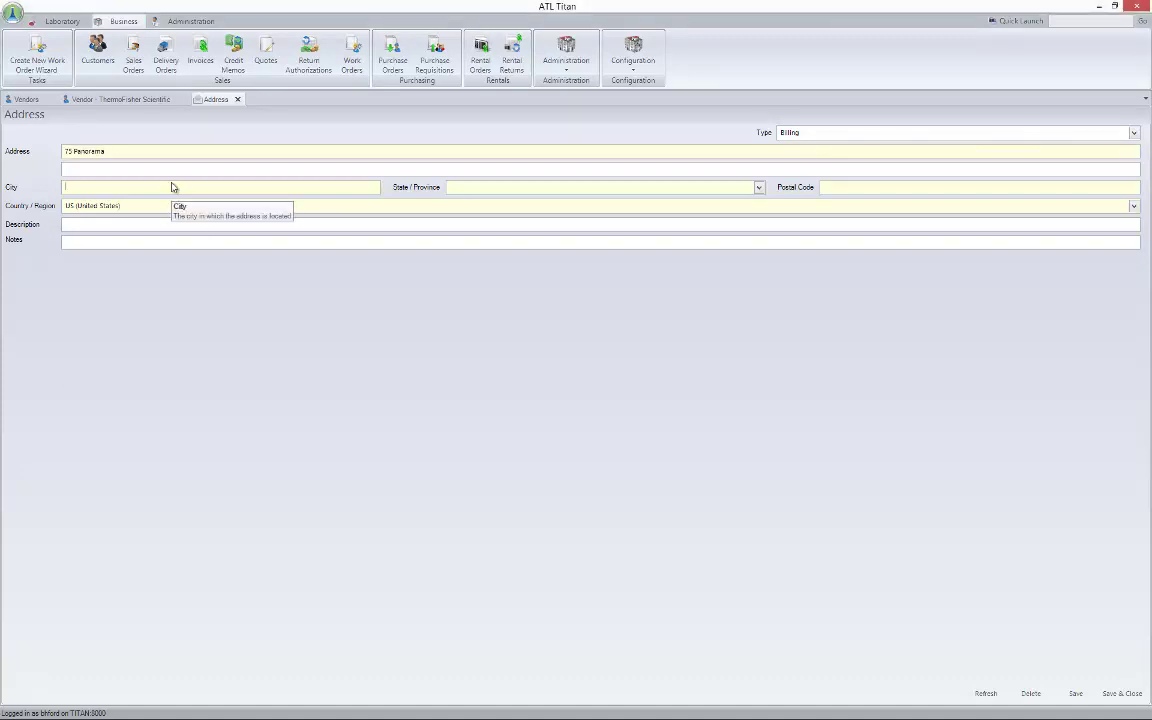
left_click(204, 150)
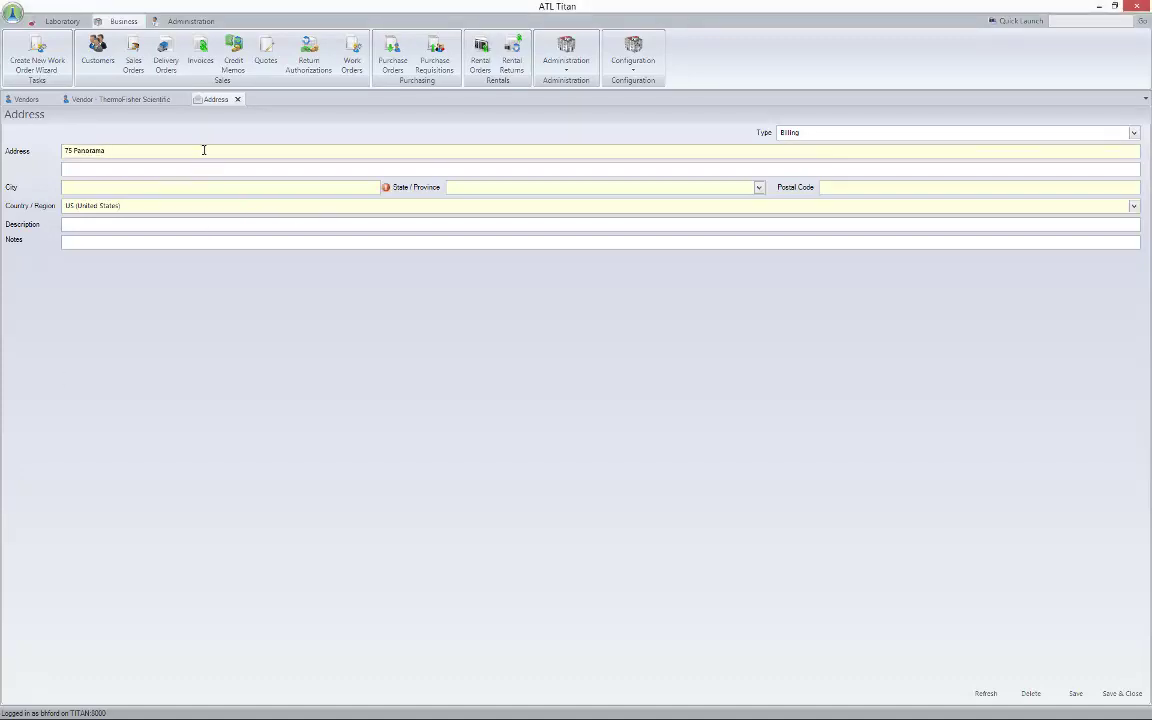
type("Crec")
type("k Drive")
key("Tab")
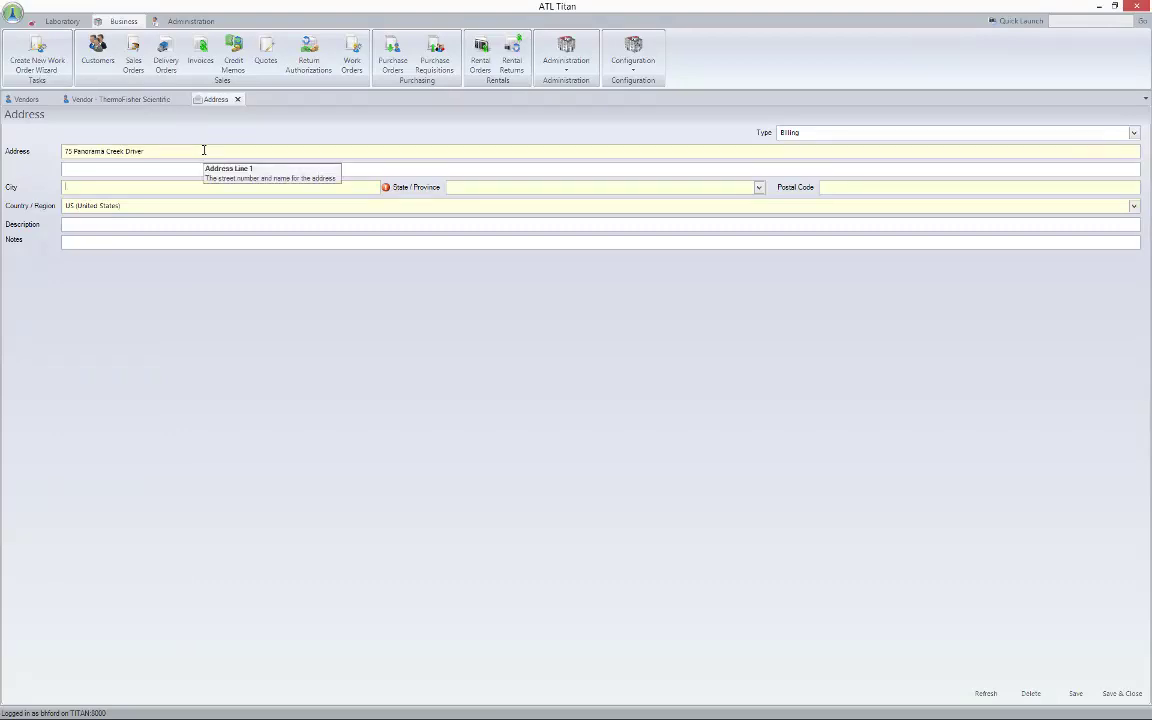
type("Rochester")
Choose NY (New York) as the state, fill the postal code, then save and close the address
key("Tab")
type("N")
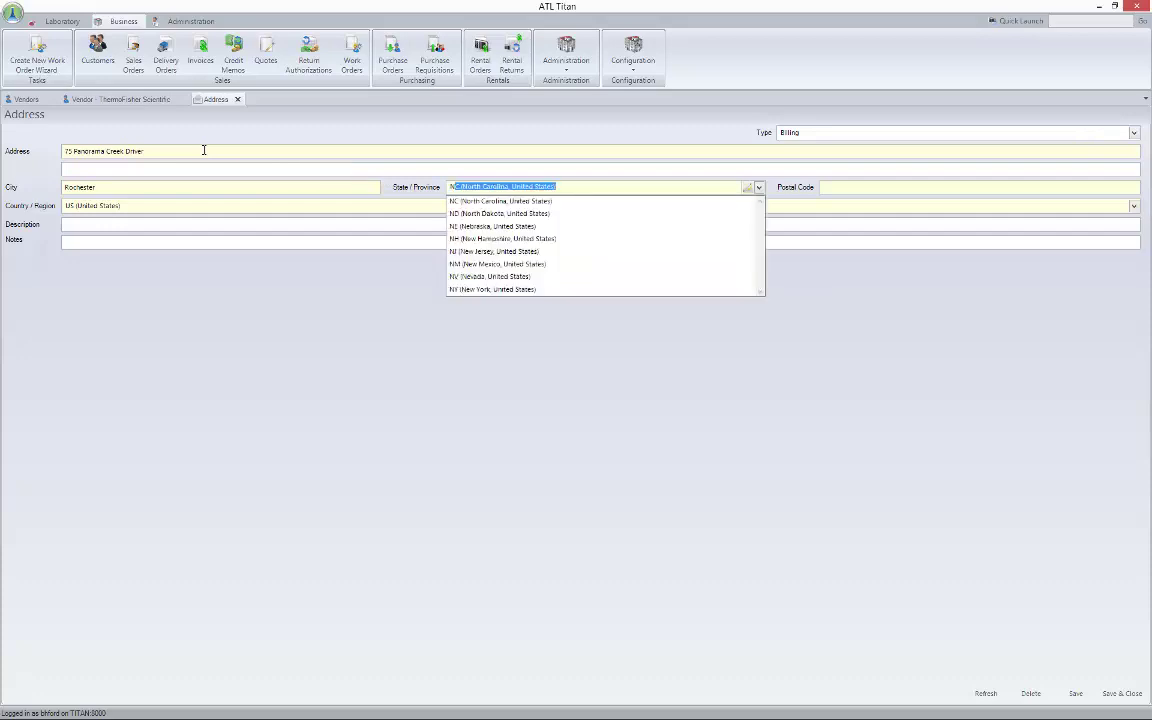
key("Down")
key("Down")
key("Down")
key("Down")
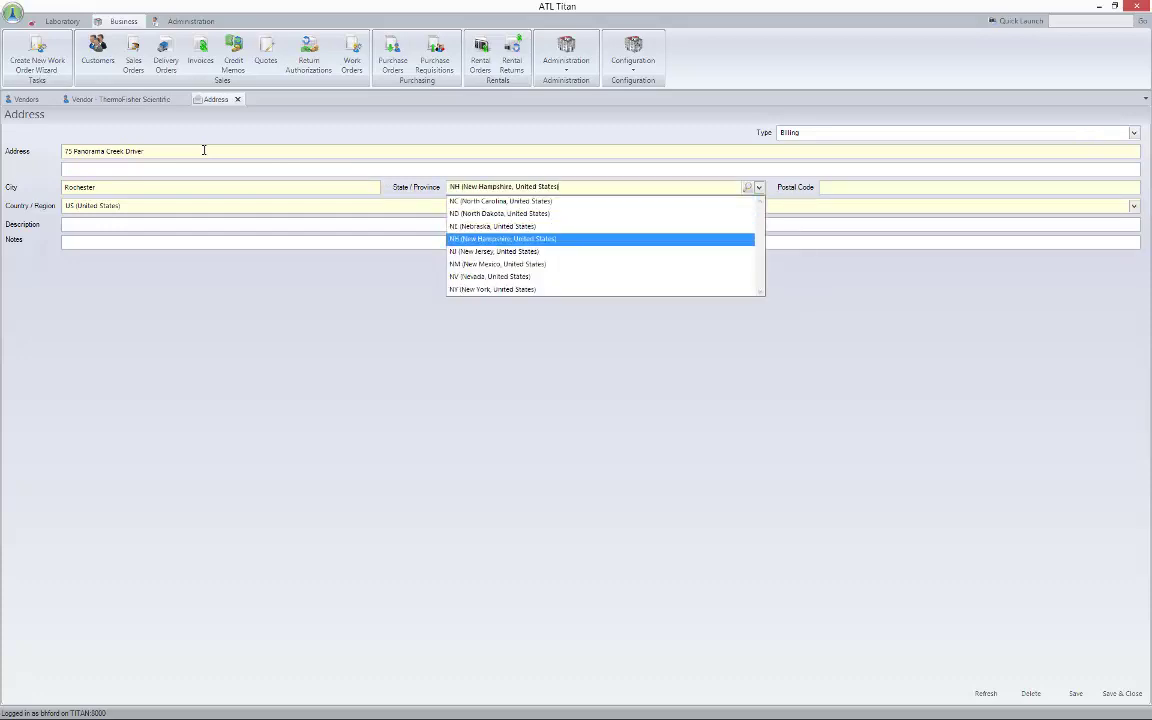
key("Up")
key("Up")
key("Up")
key("Down")
key("Down")
key("Down")
key("Down")
key("Down")
key("Down")
key("Down")
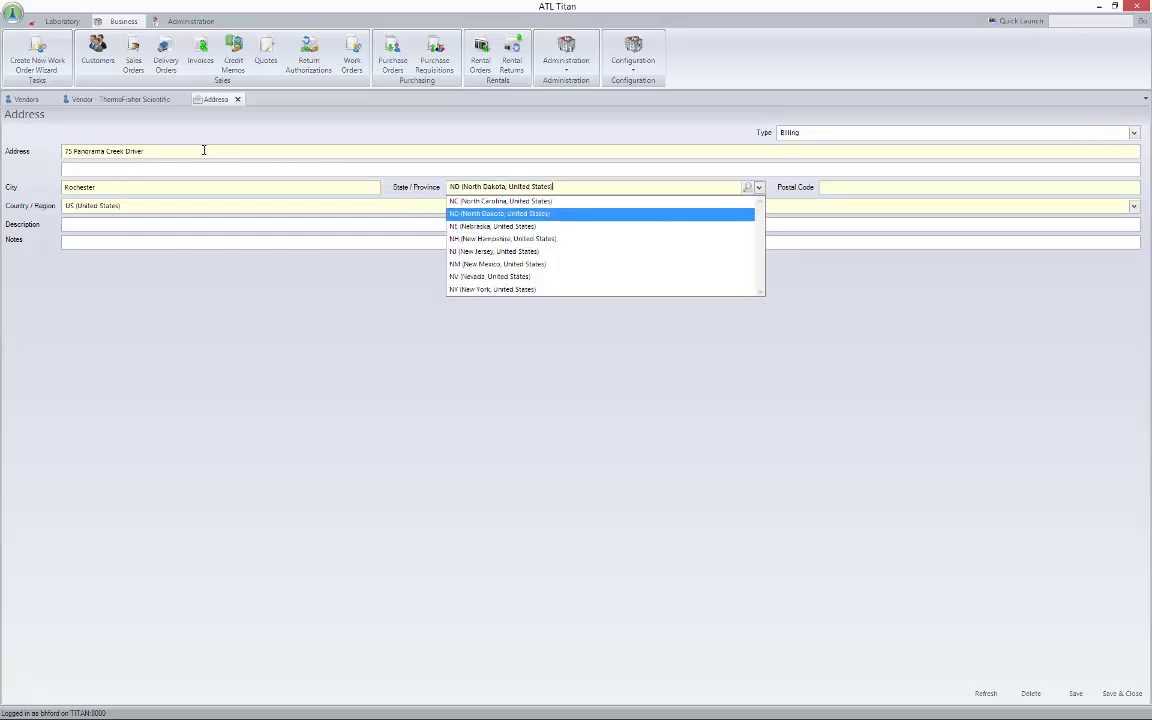
key("Return")
key("Tab")
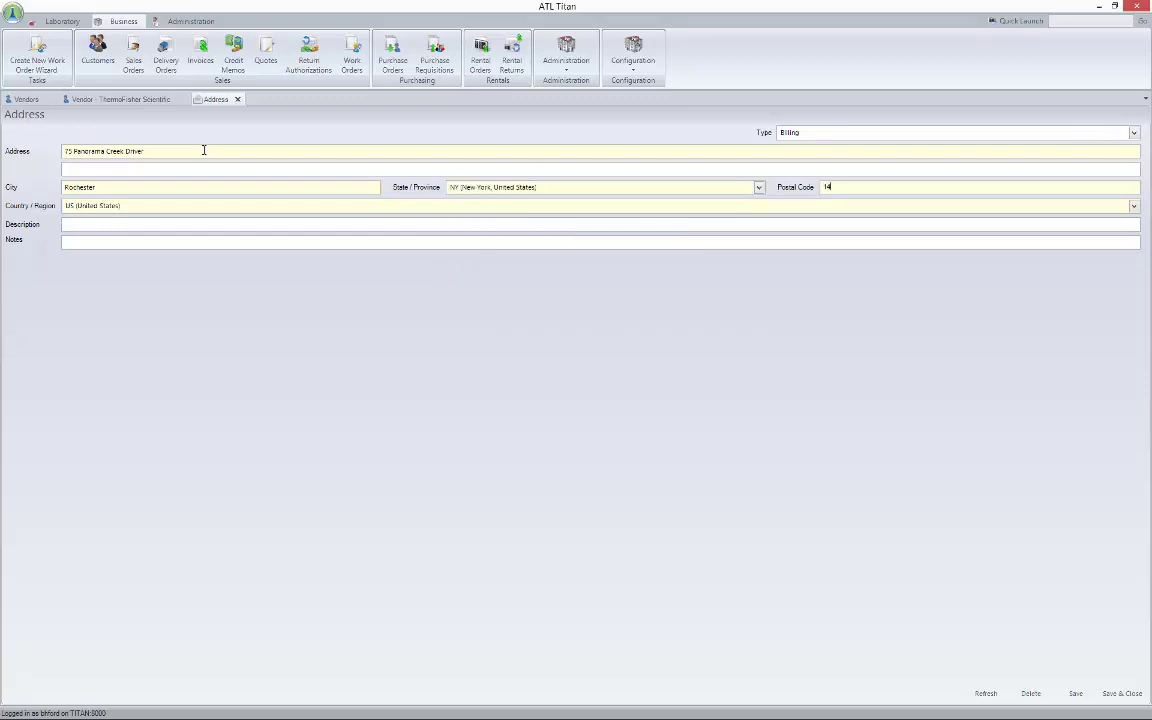
key("Tab")
key("Tab")
left_click(1086, 693)
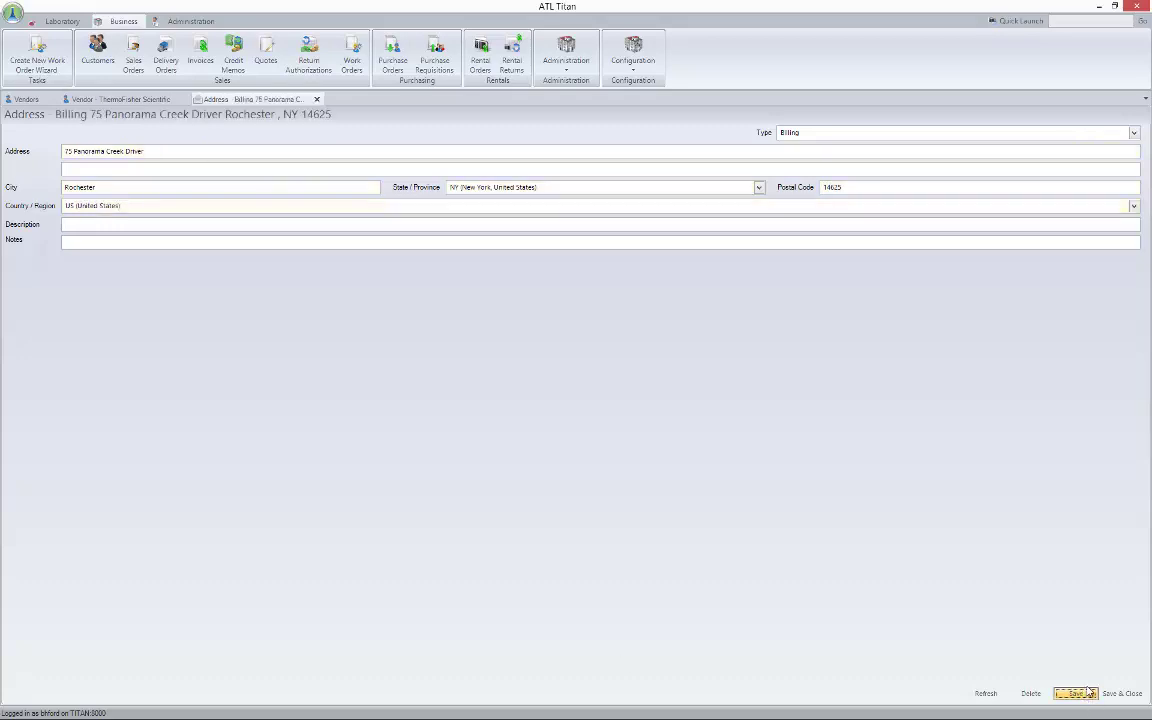
left_click(1122, 693)
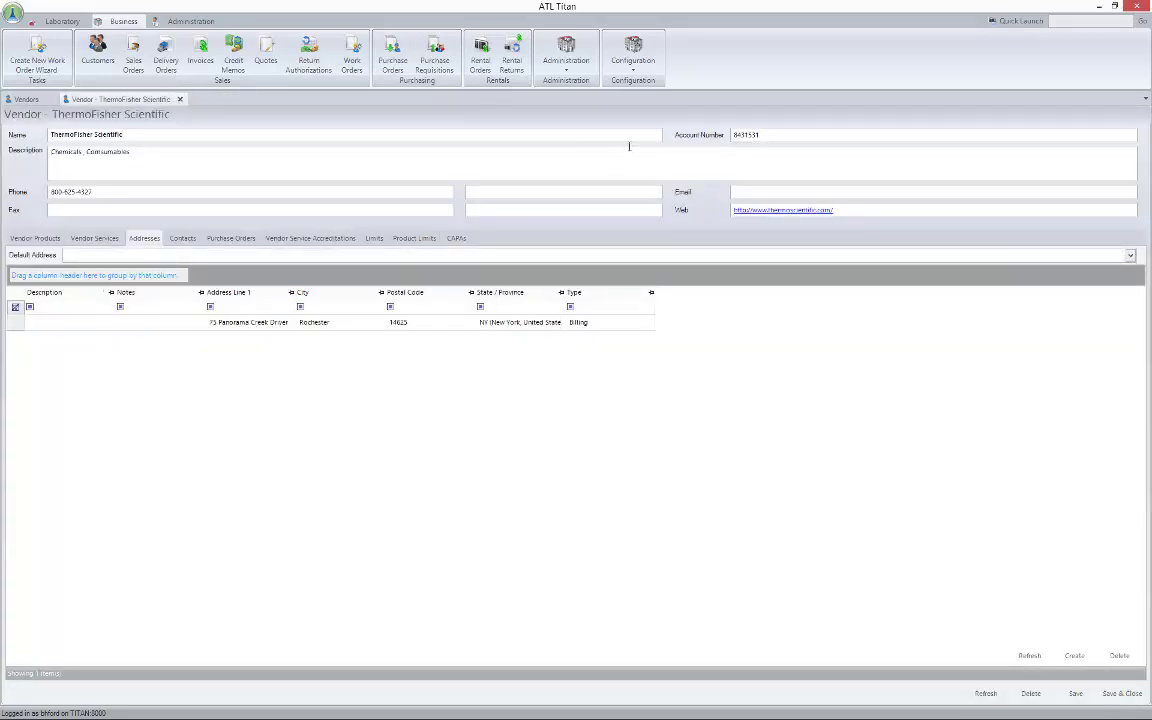
Assign a Chemist from Available Contacts to ThermoFisher Scientific's contacts
left_click(180, 240)
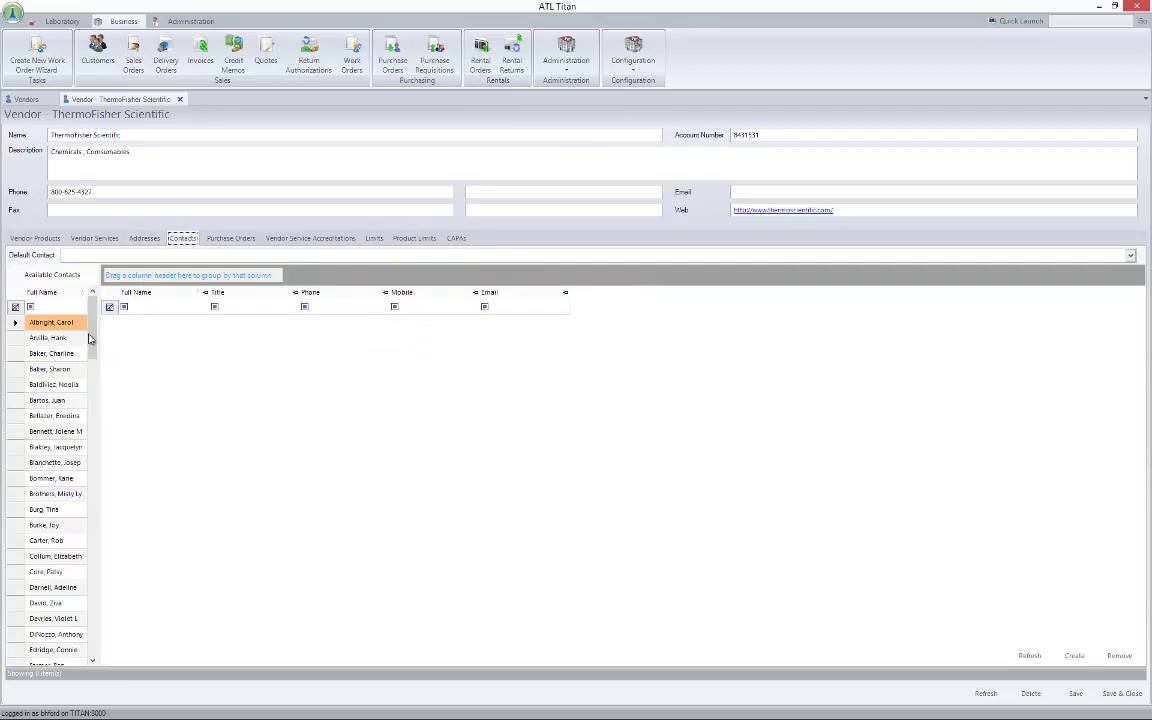
left_click_drag(89, 340, 90, 372)
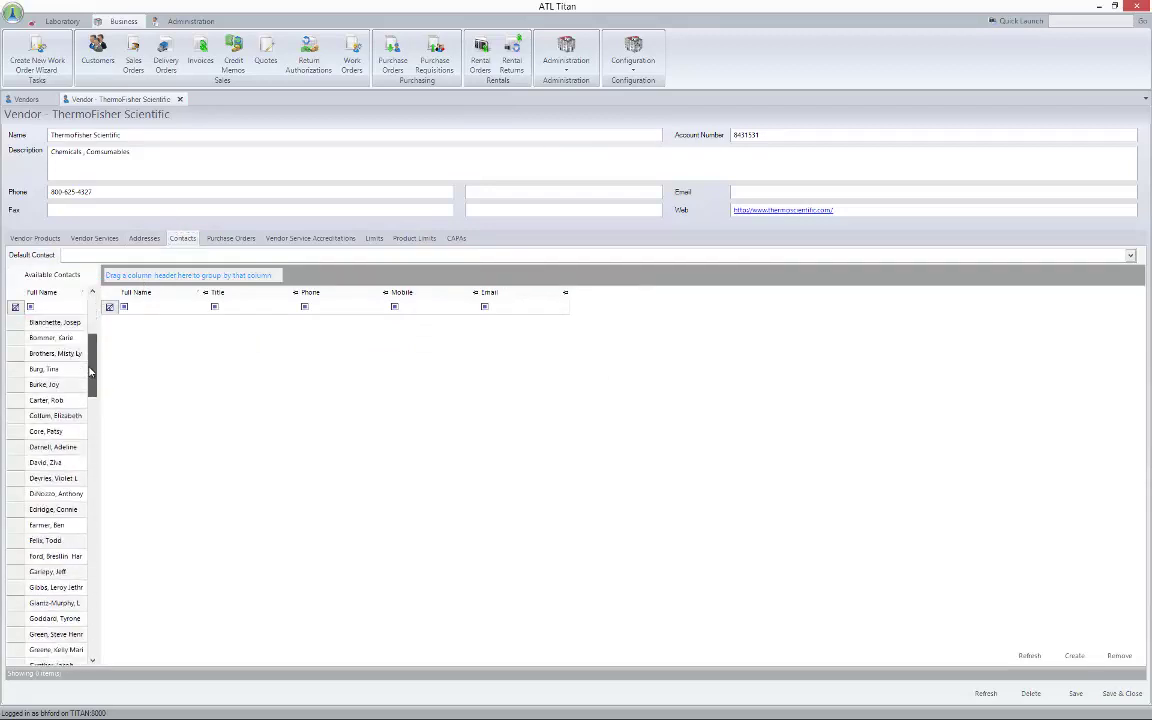
left_click(172, 22)
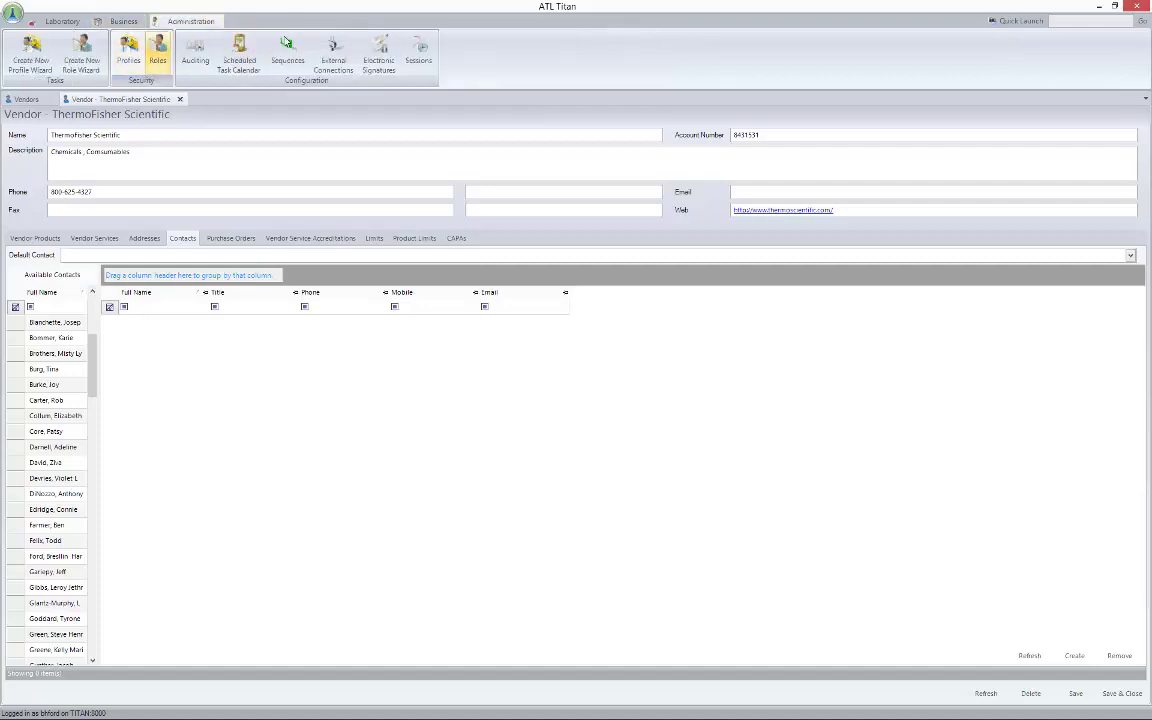
left_click(112, 21)
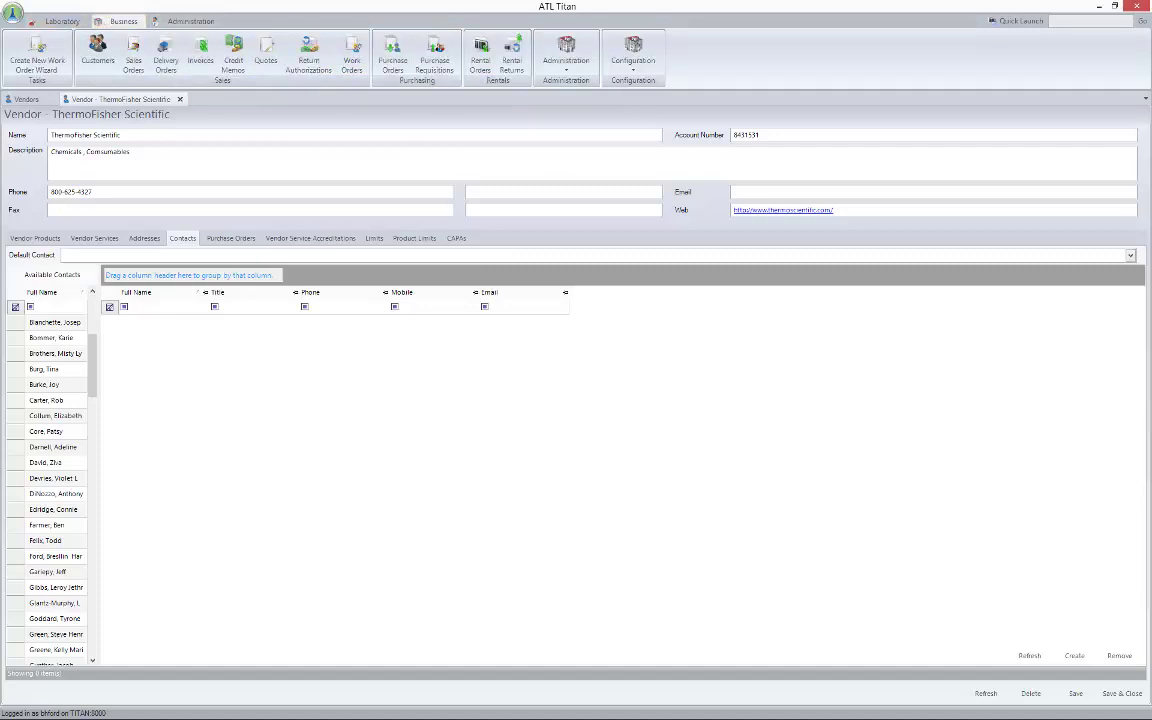
scroll(46, 490, "down", 2)
scroll(48, 530, "down", 18)
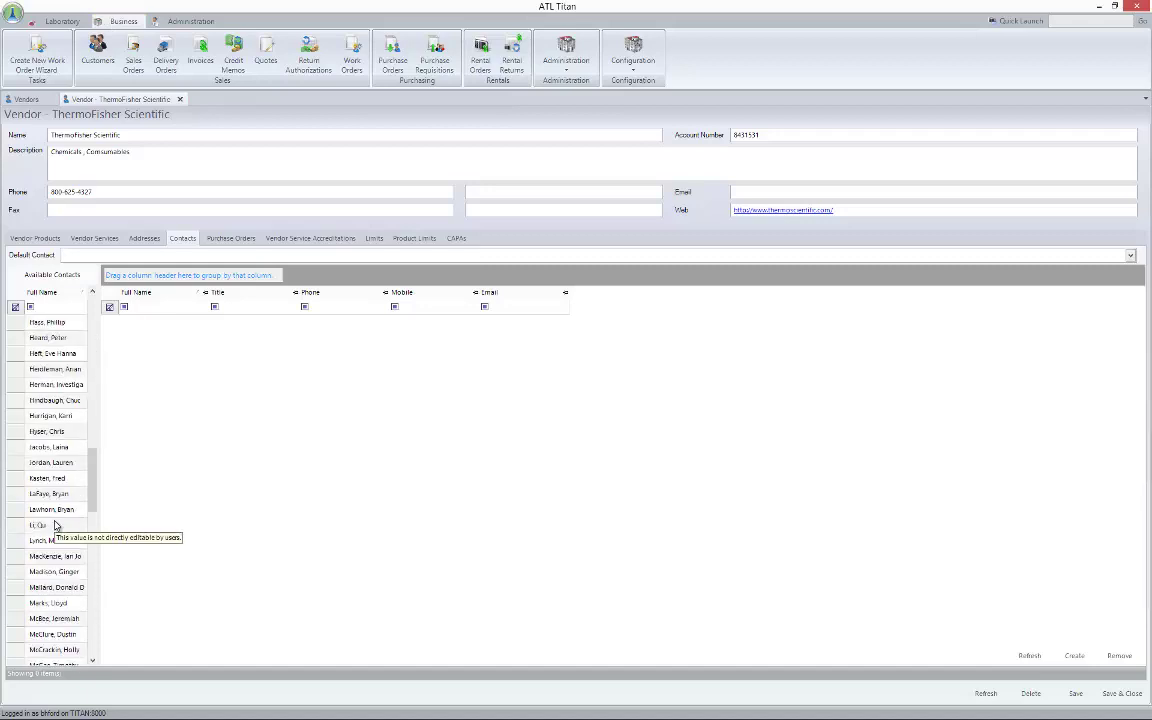
scroll(53, 545, "down", 1)
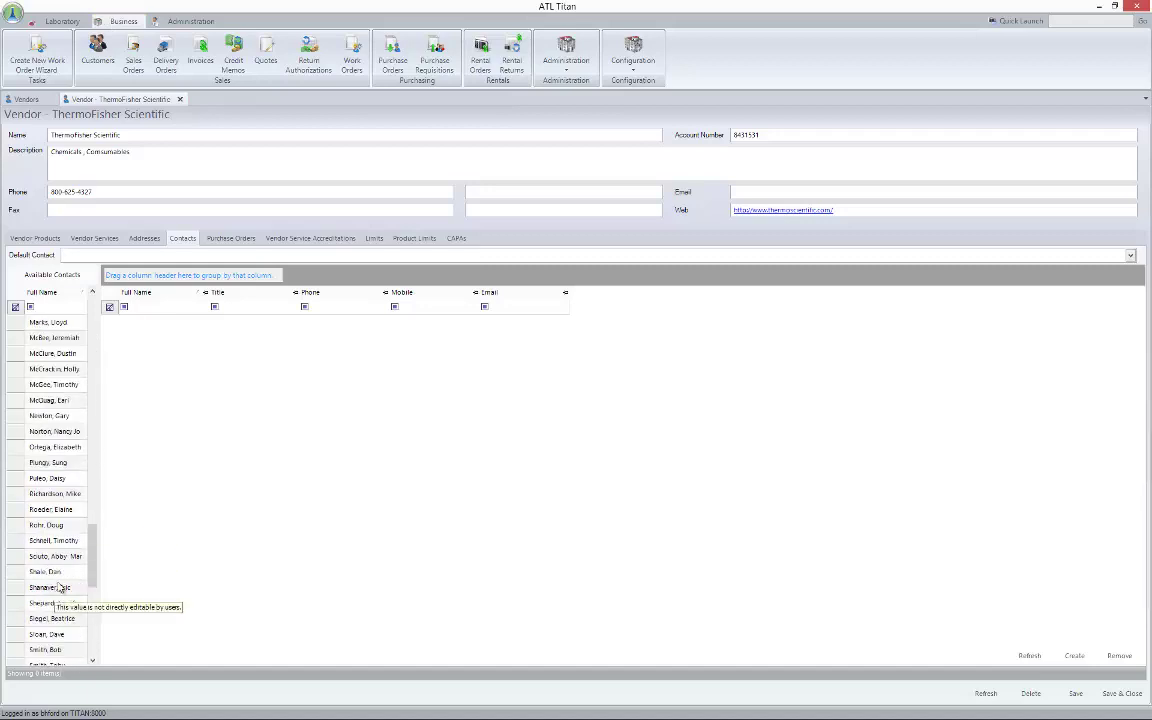
left_click(50, 571)
left_click_drag(282, 393, 276, 404)
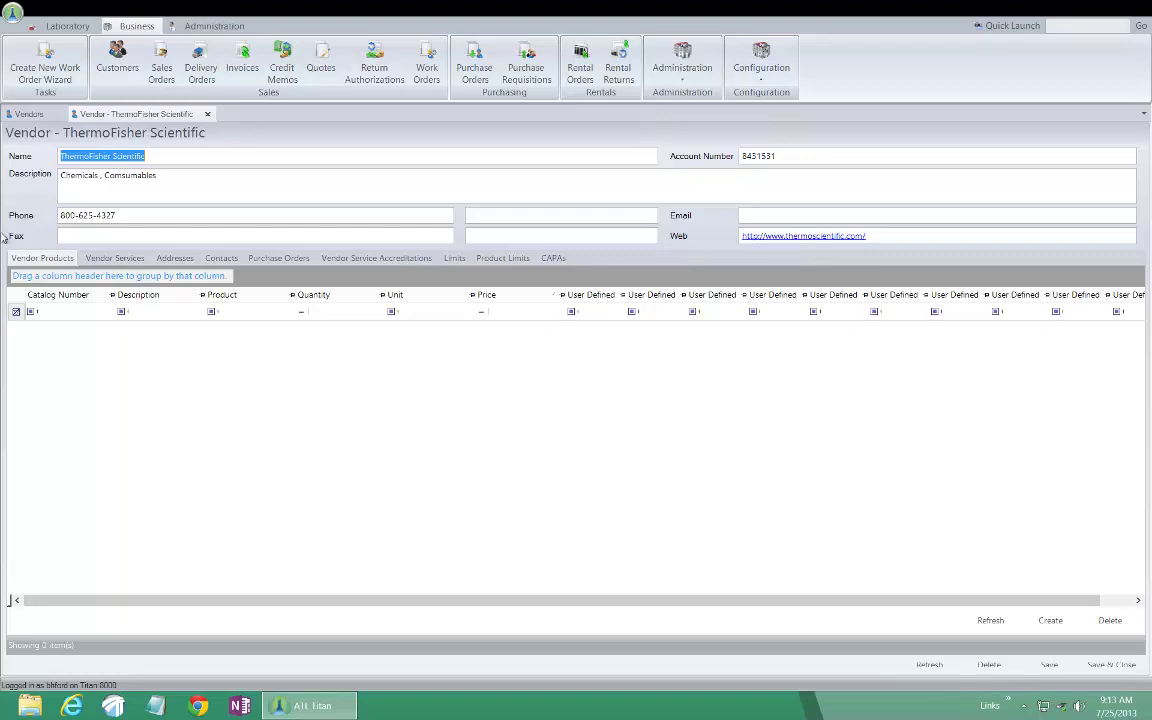
Open the Products (All) list and scroll through its 202 items
left_click(684, 64)
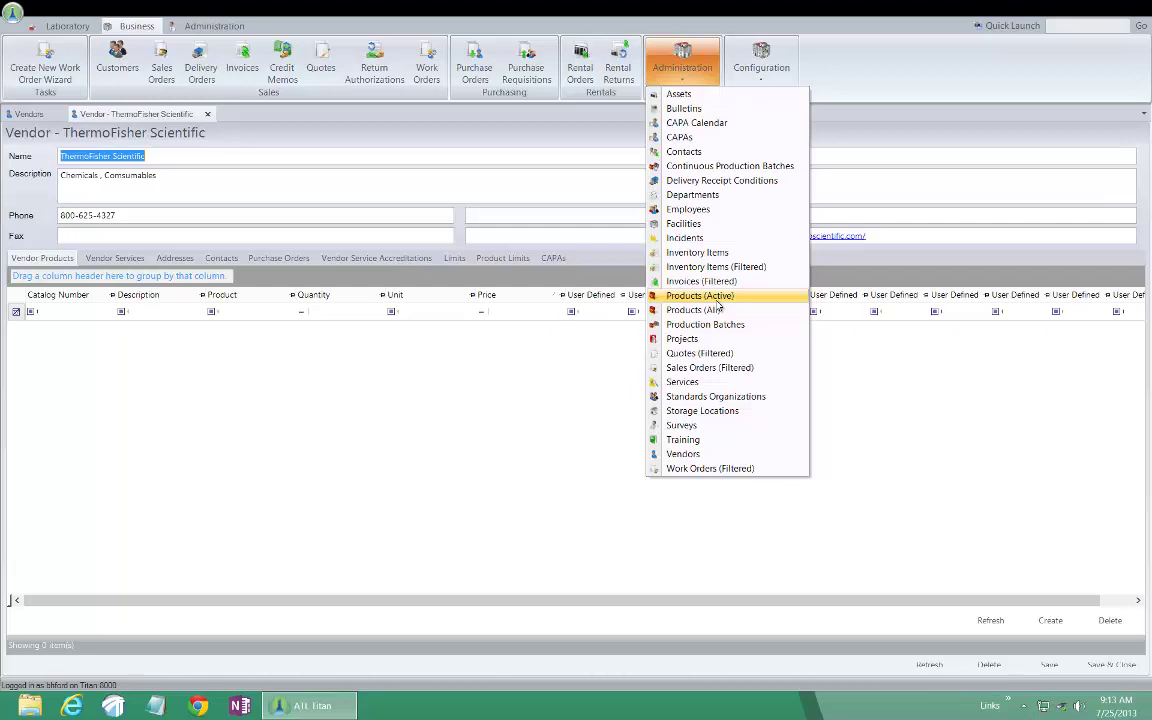
left_click(712, 310)
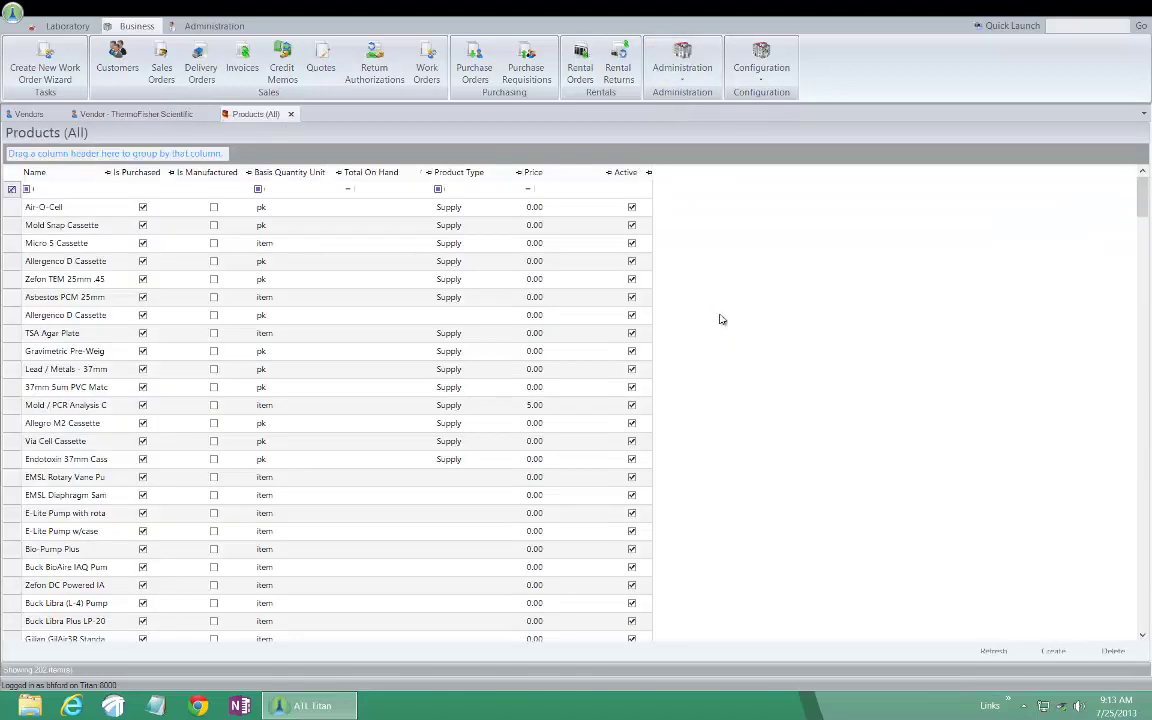
scroll(603, 345, "down", 4)
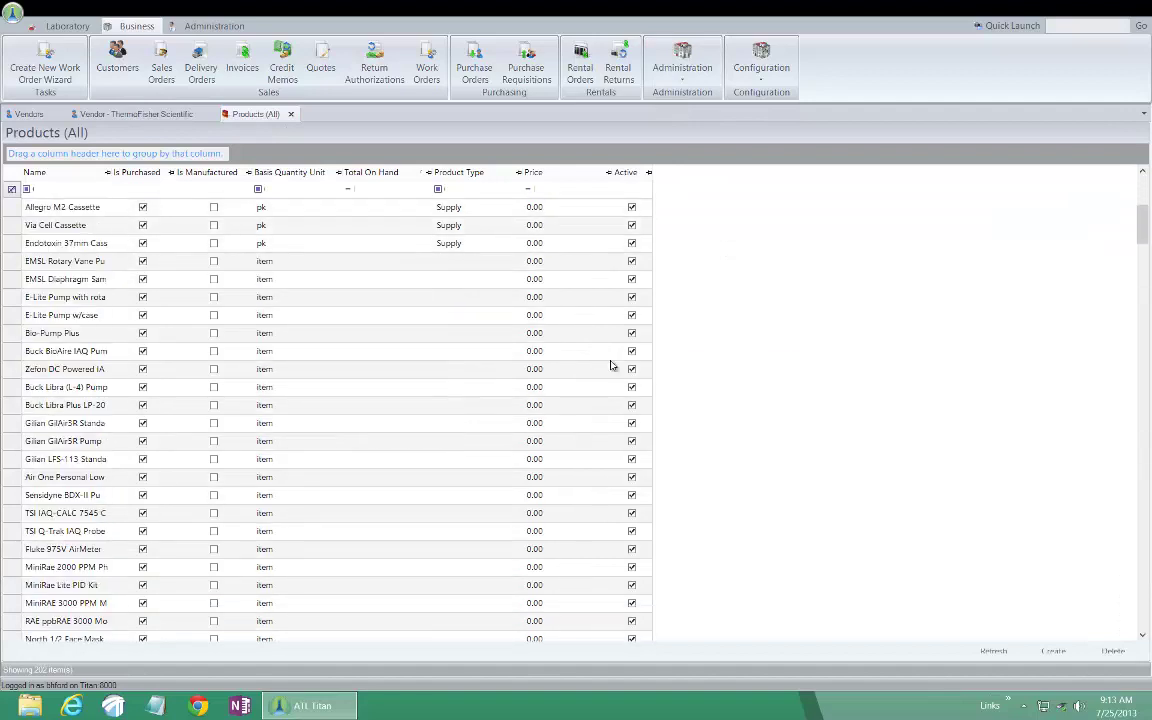
scroll(611, 365, "down", 15)
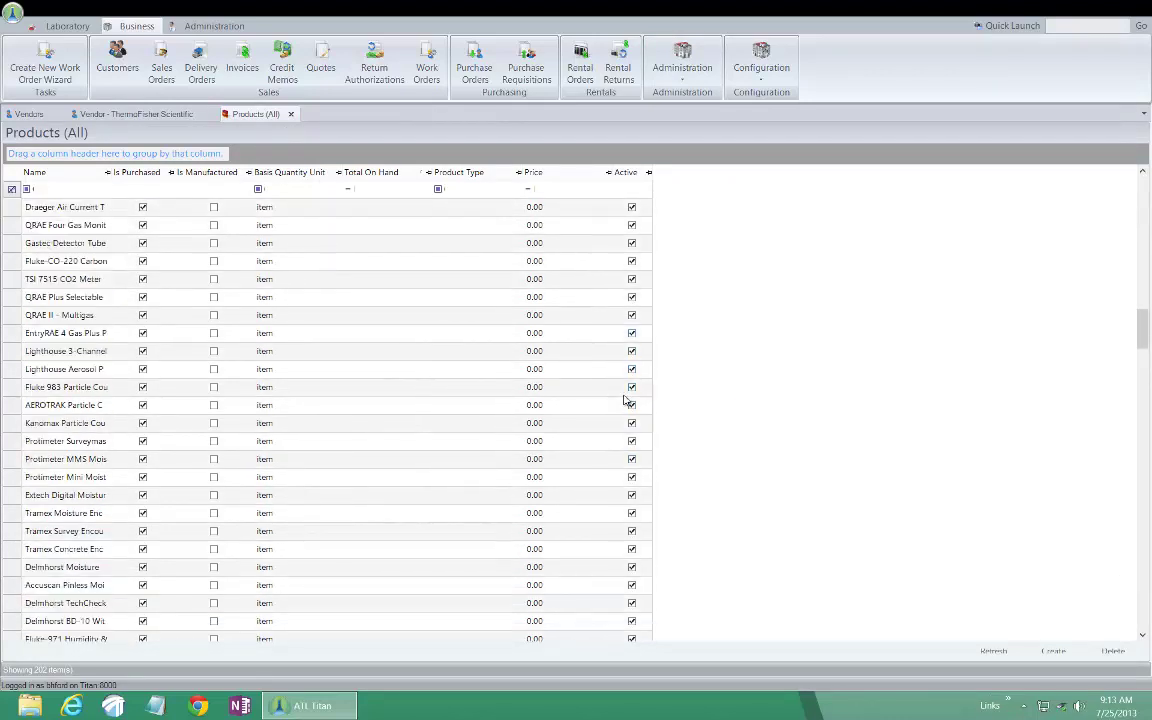
scroll(626, 400, "down", 20)
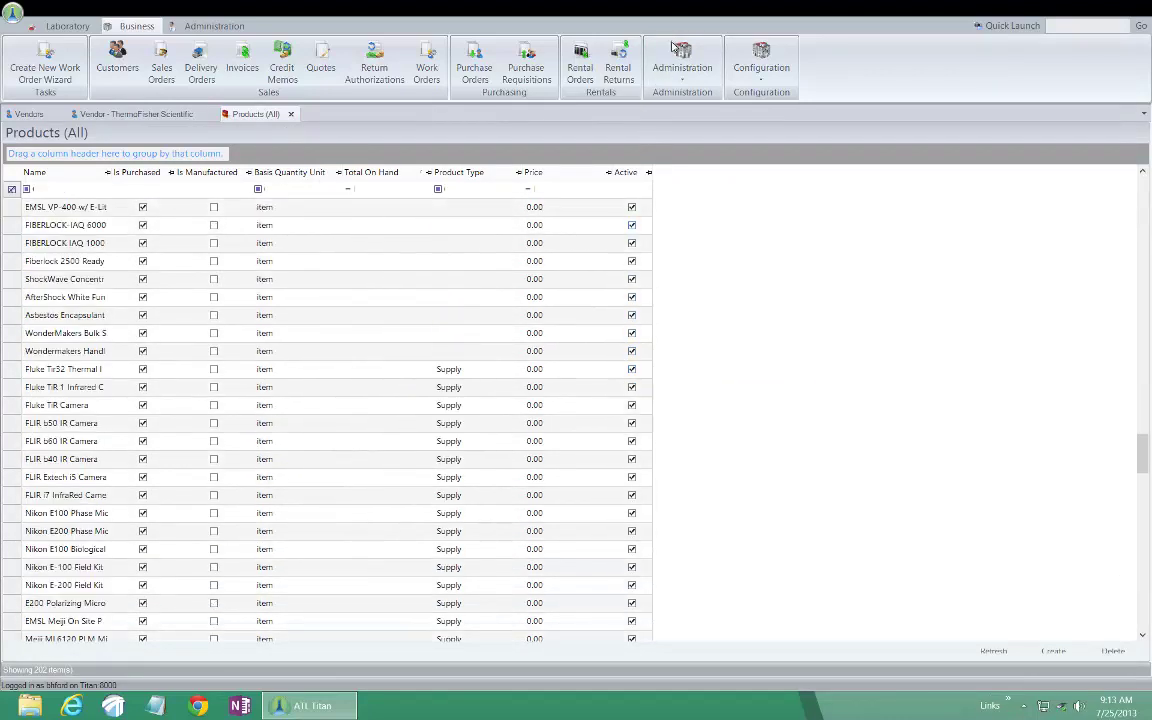
left_click(679, 56)
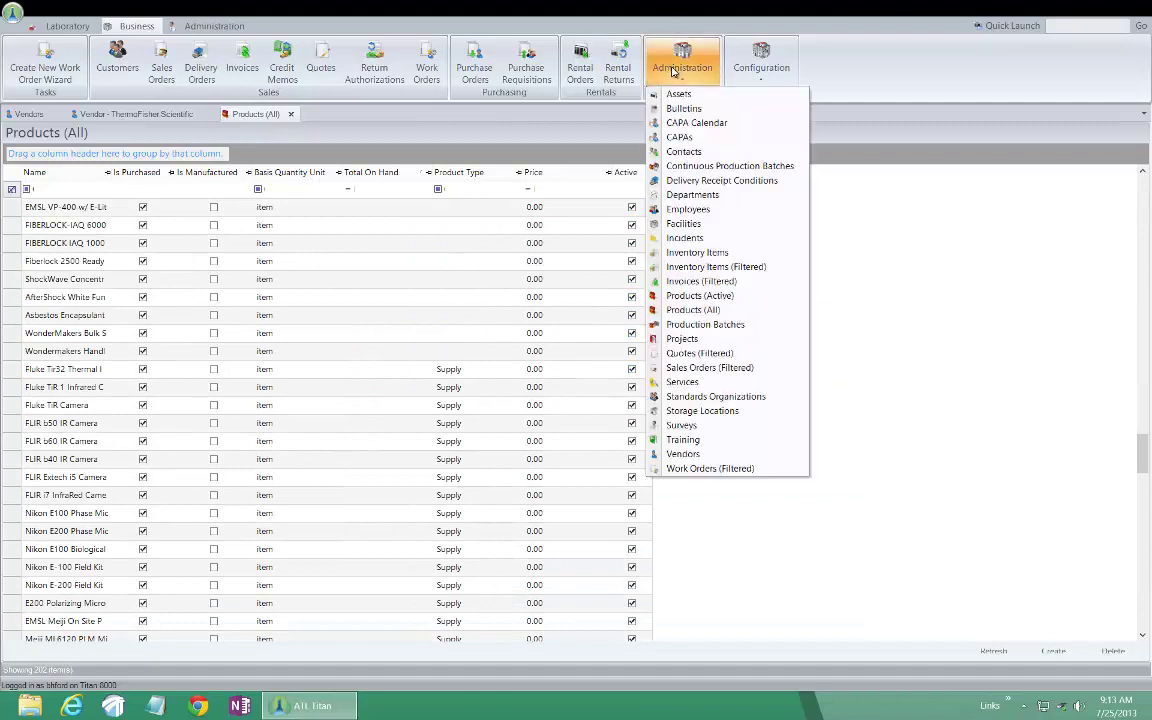
Open the Products (Active) list and scroll through it
left_click(700, 299)
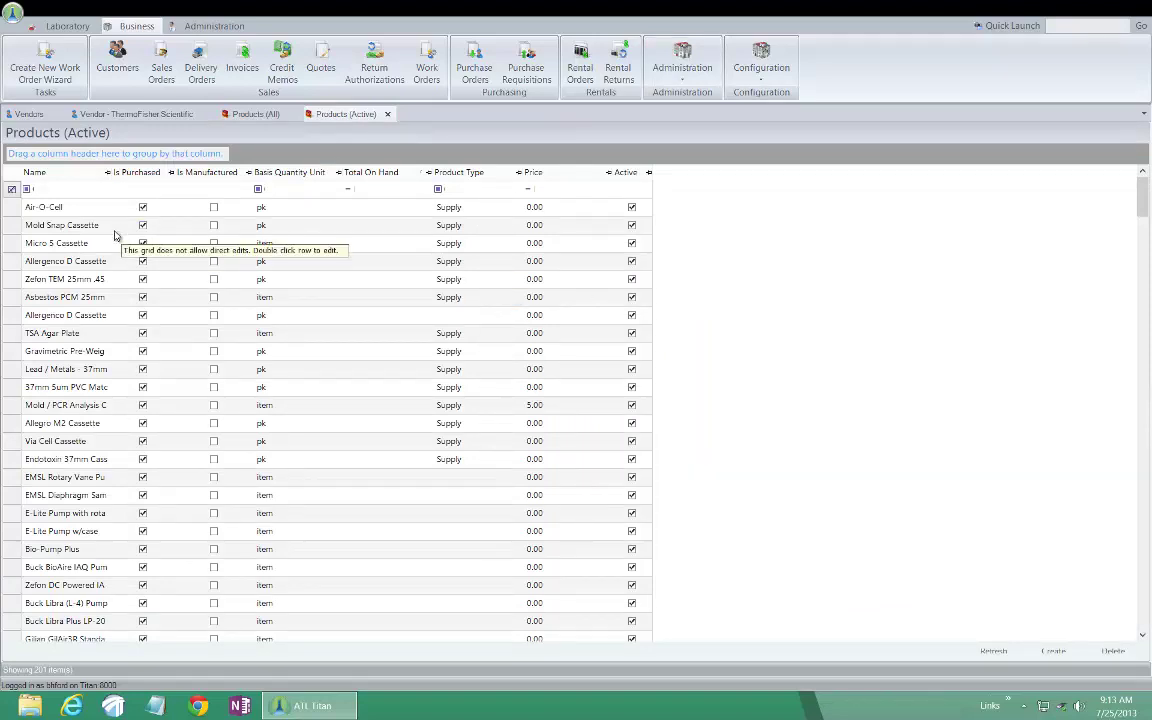
scroll(115, 235, "down", 3)
scroll(115, 235, "down", 7)
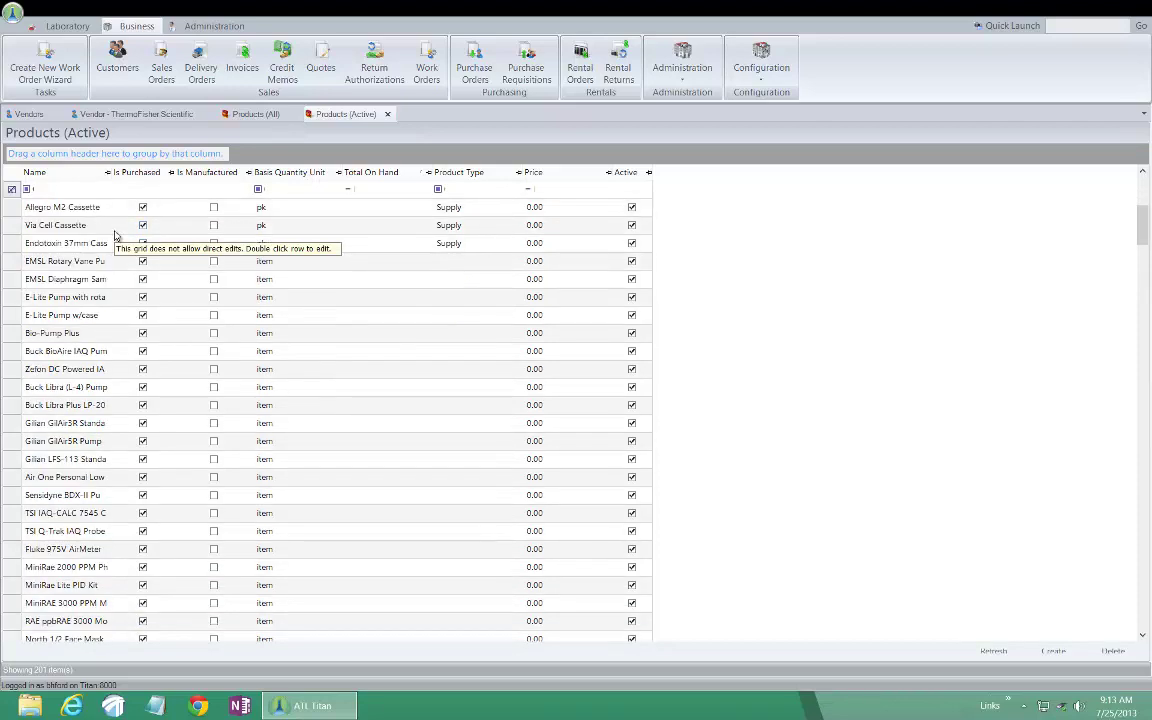
scroll(115, 235, "down", 15)
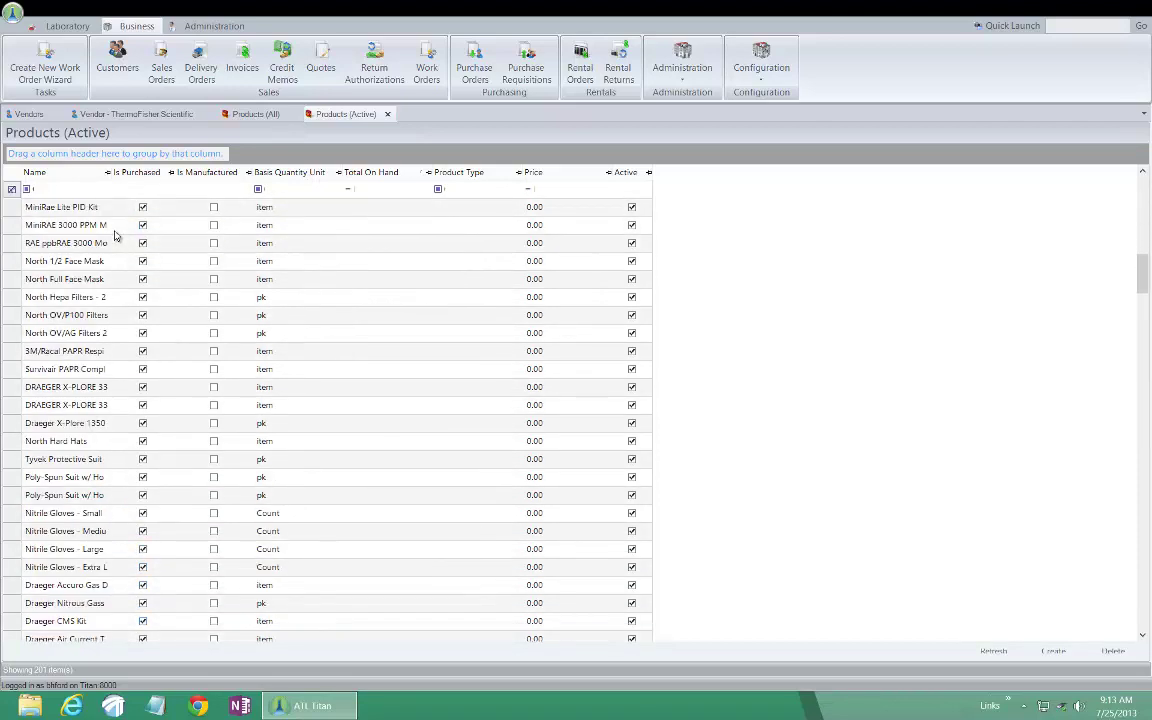
scroll(115, 235, "down", 15)
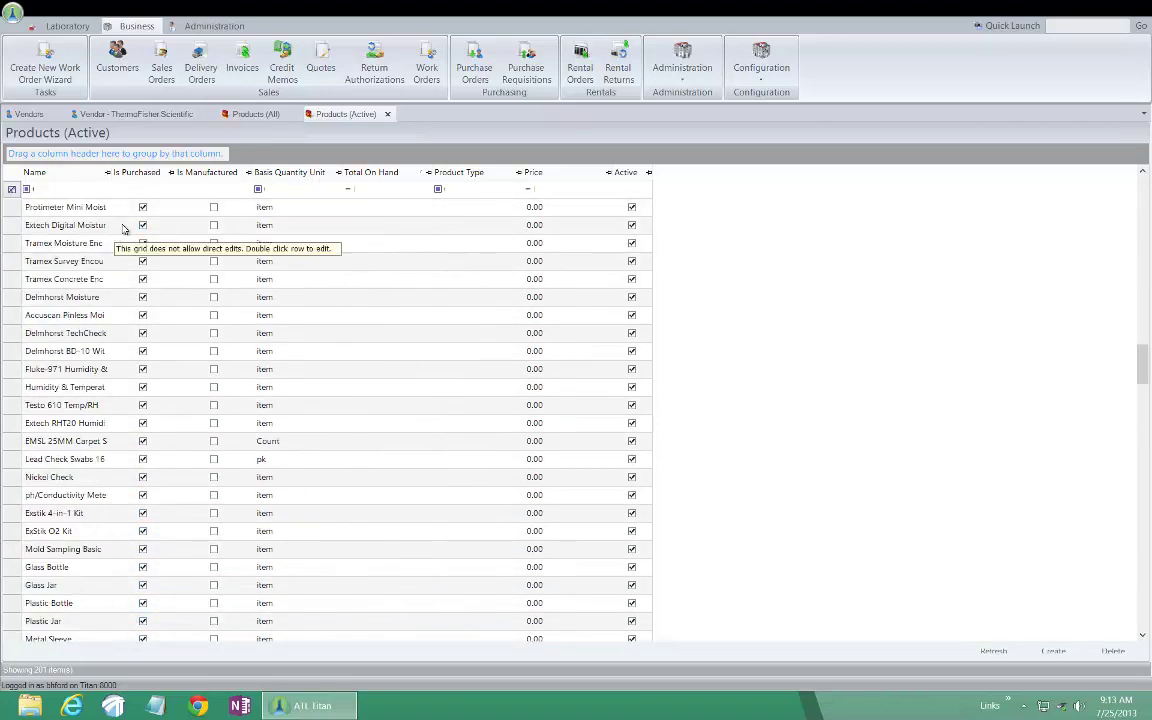
scroll(123, 230, "down", 5)
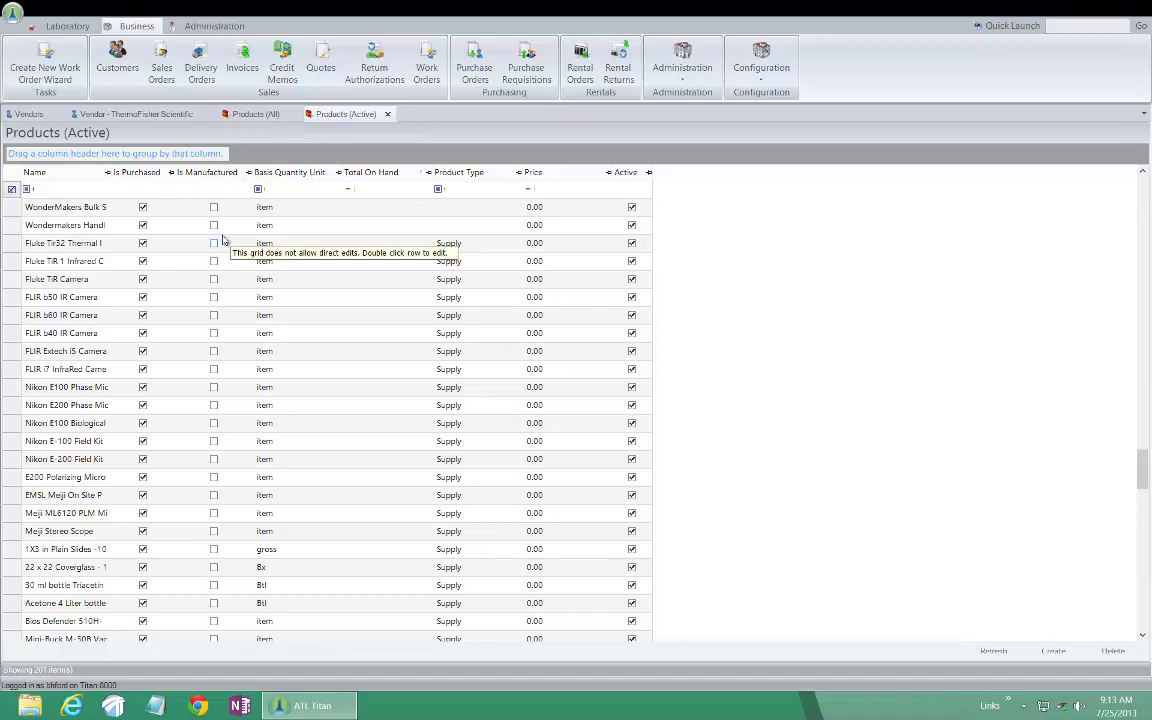
Filter product names by 'bam' and open the BAM Media - APC Agar record
left_click(74, 189)
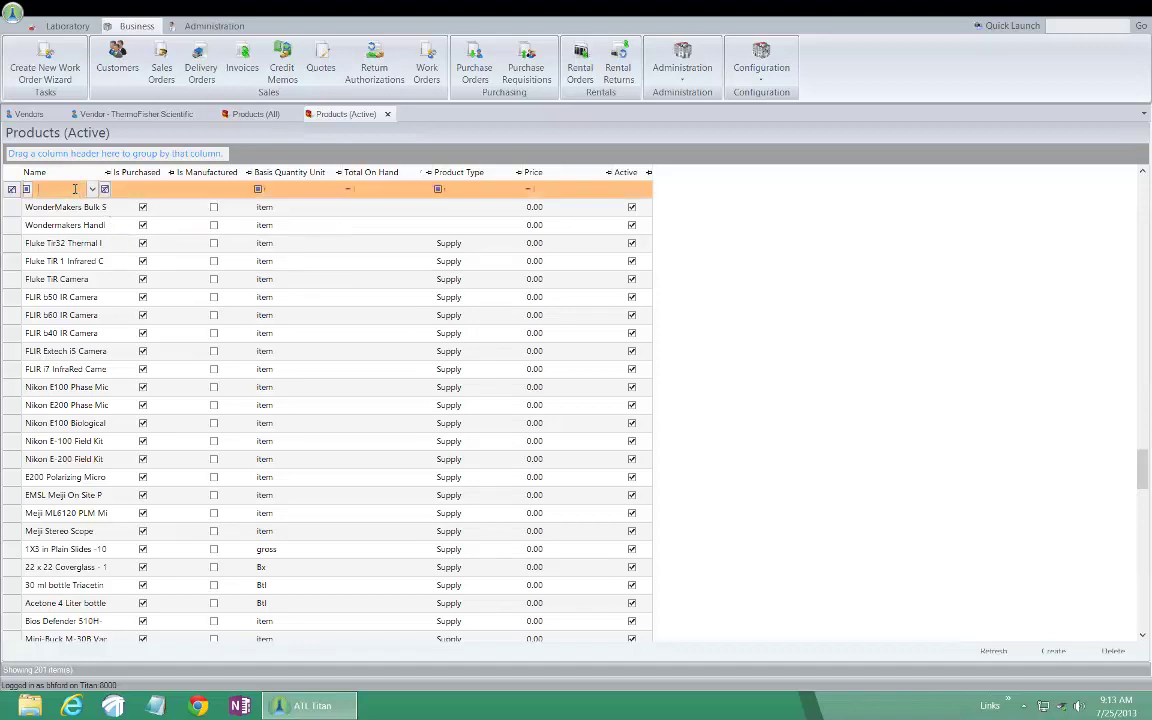
type("bam")
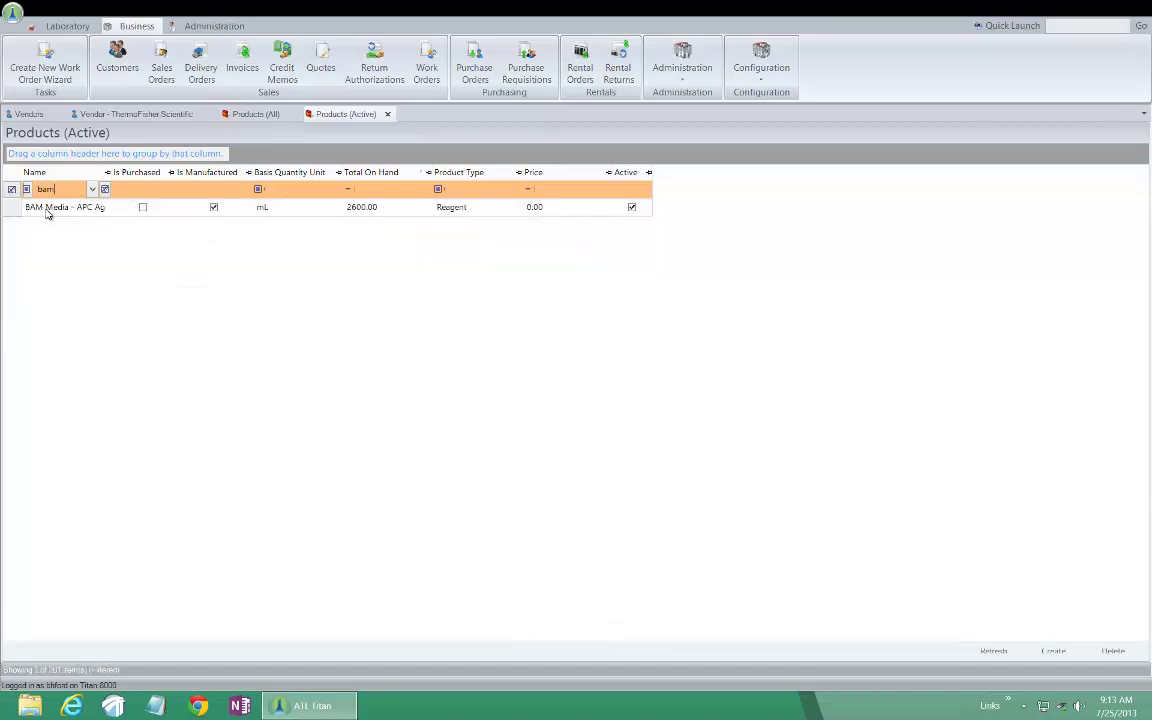
left_click(47, 211)
left_click(80, 211)
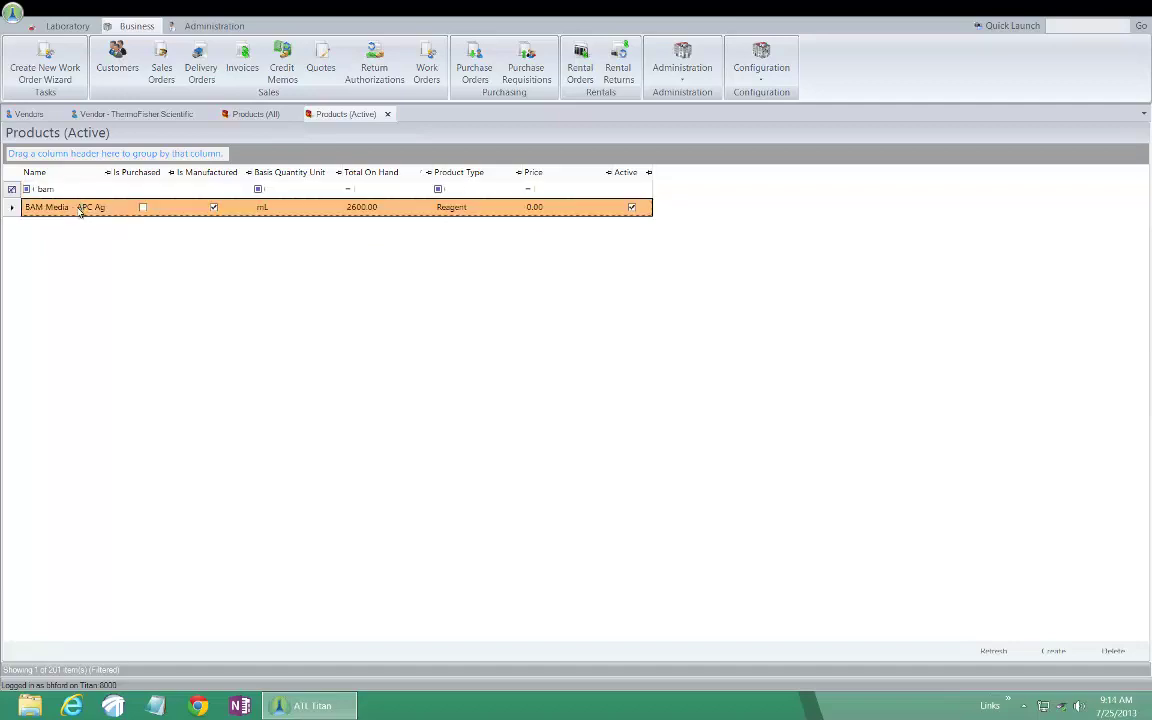
double_click(80, 208)
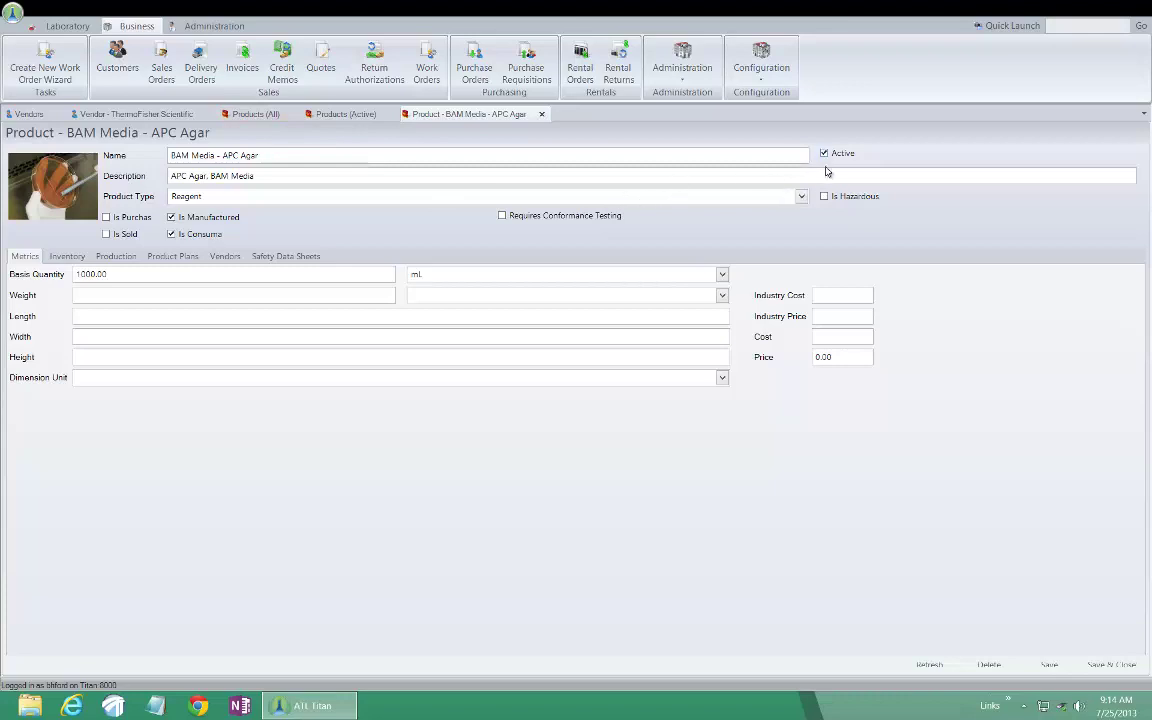
Review the product type options for BAM Media - APC Agar, leaving it as Reagent
left_click(749, 199)
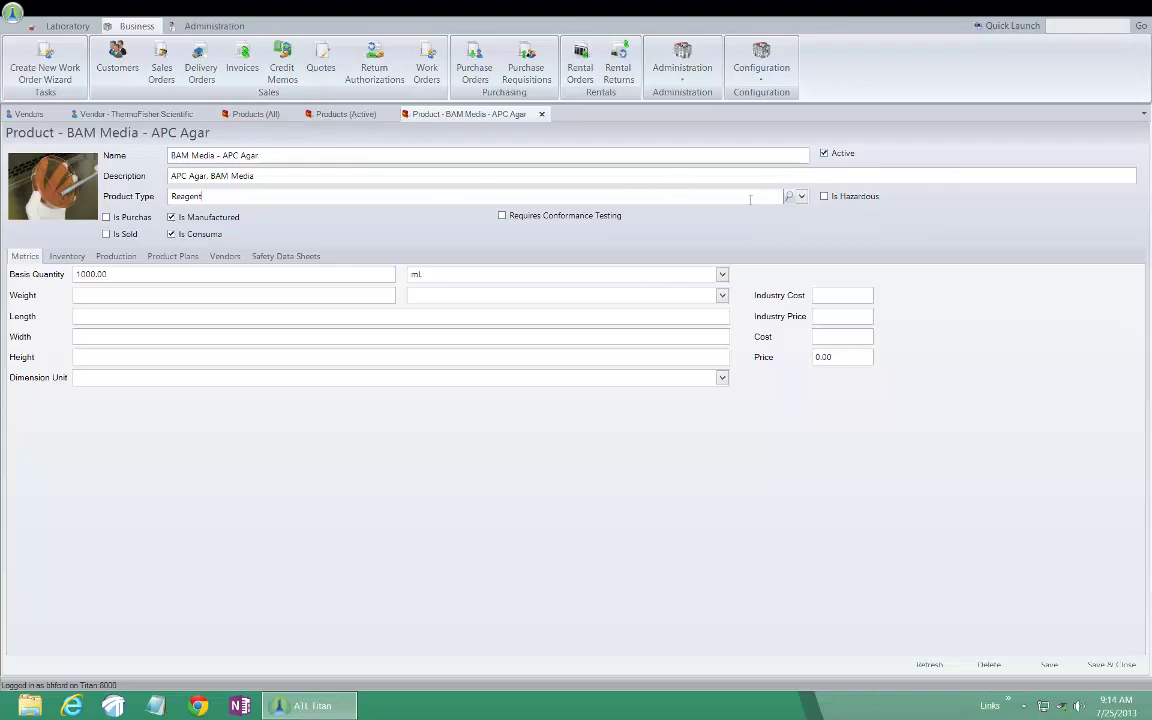
left_click(801, 196)
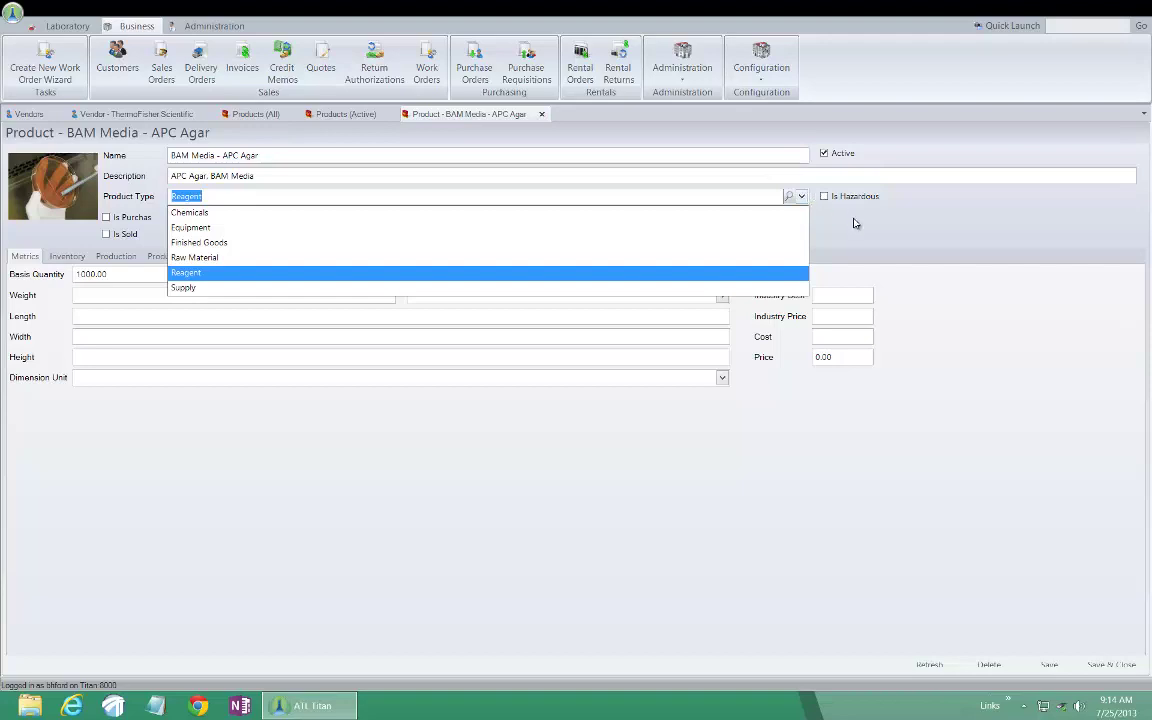
left_click(865, 241)
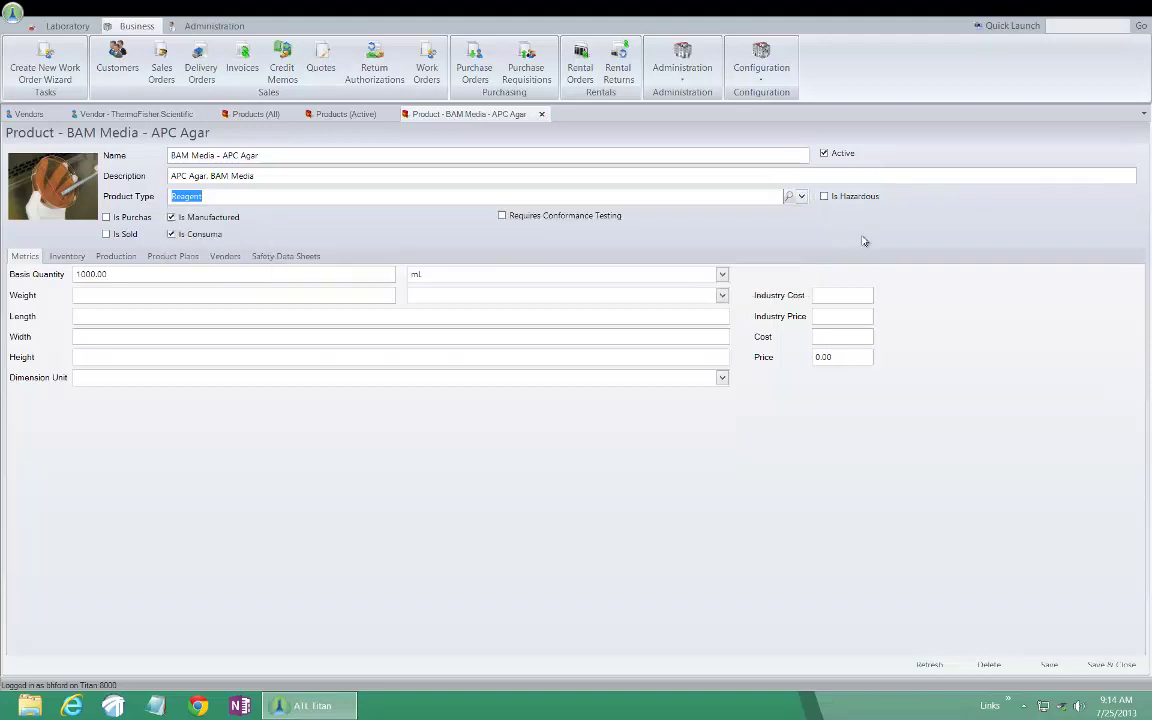
Add a 'Consumables' product type with description 'Consumables', then return to the BAM Media product
left_click(757, 73)
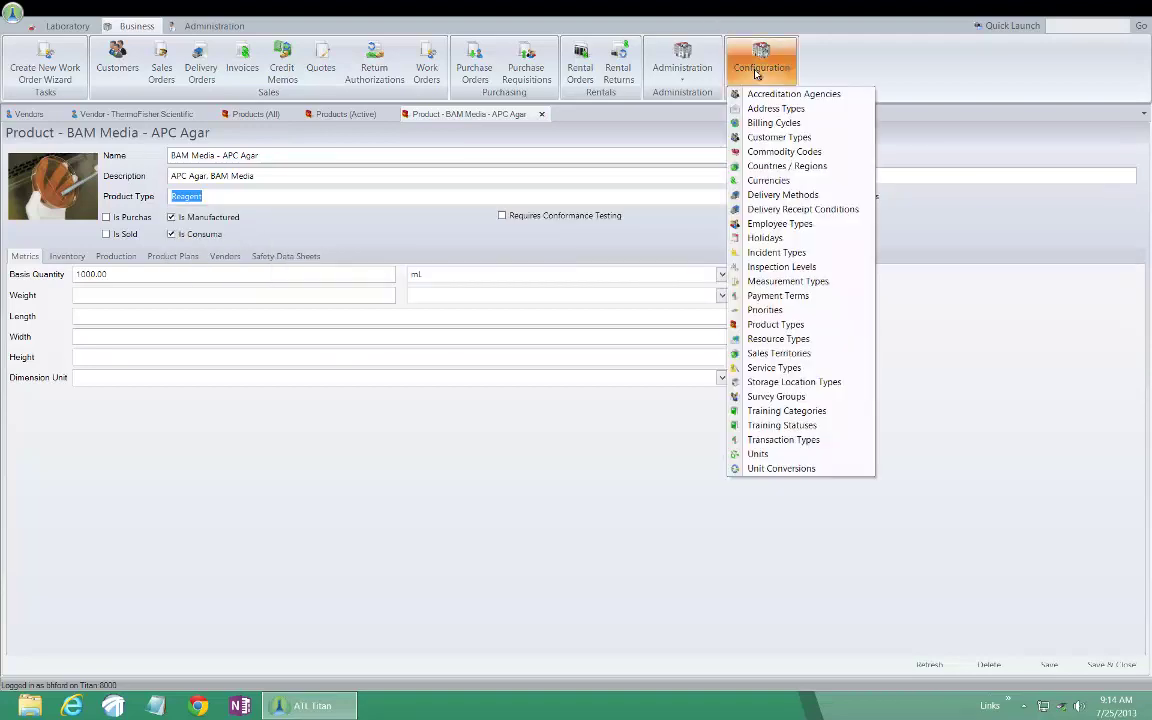
left_click(808, 329)
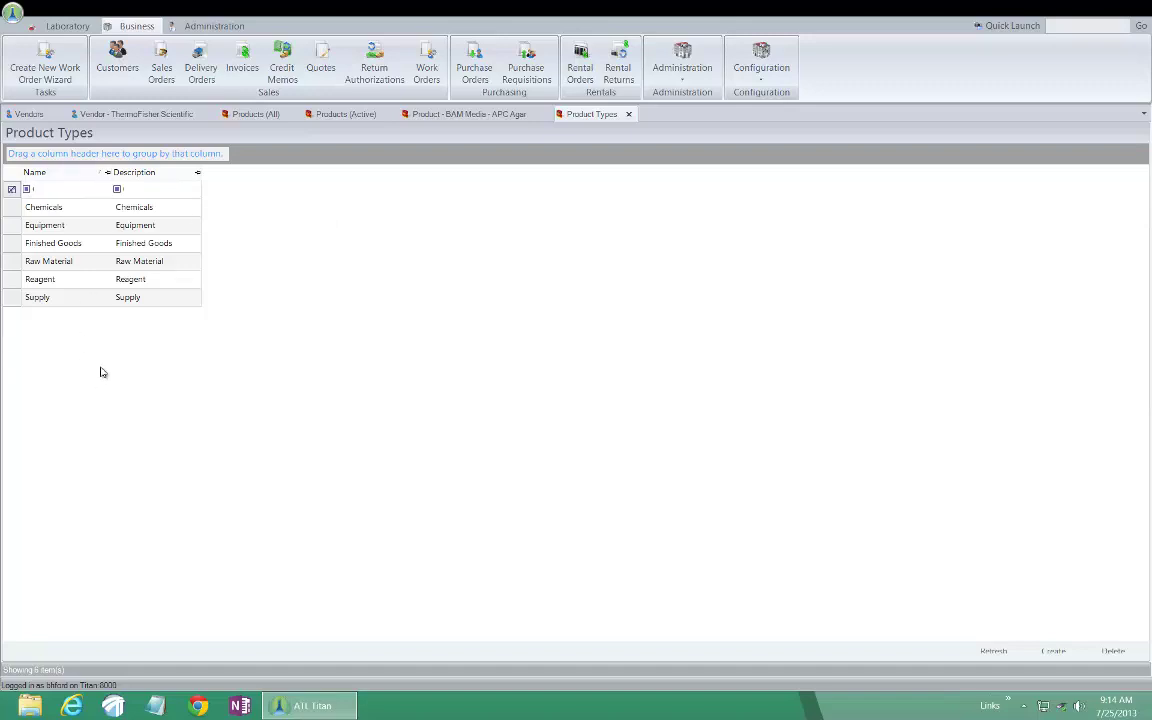
left_click(1062, 655)
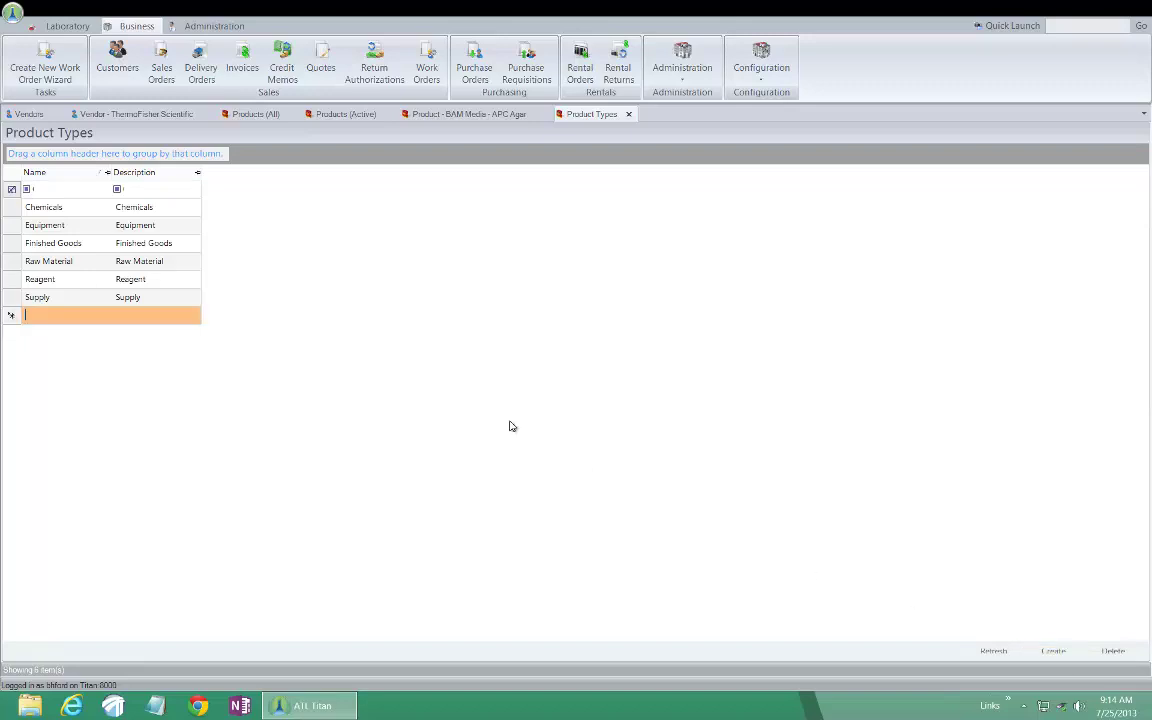
type("ConsumablesConsumables")
left_click(65, 243)
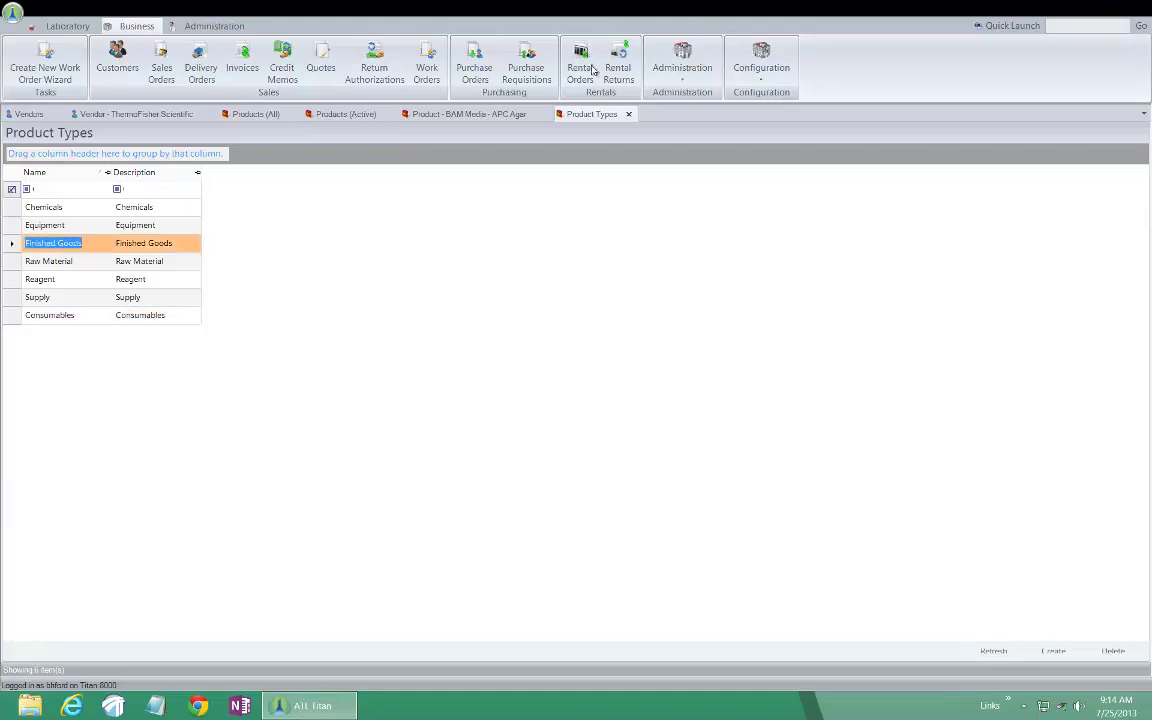
left_click(628, 114)
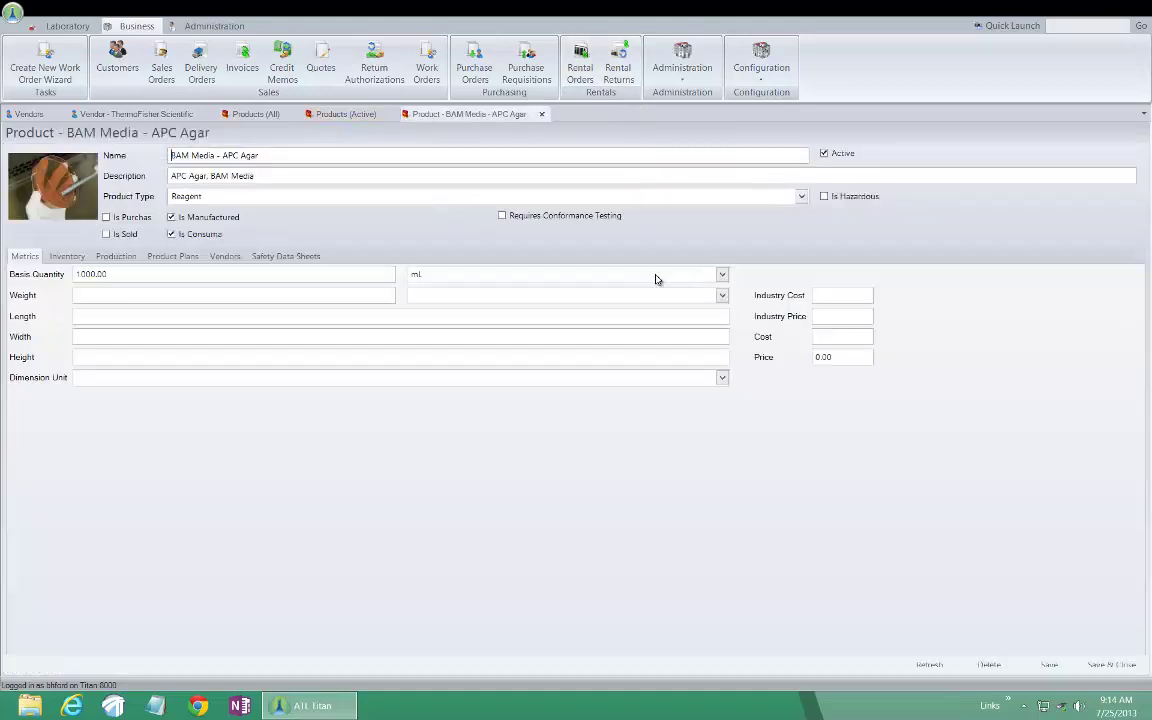
left_click(915, 662)
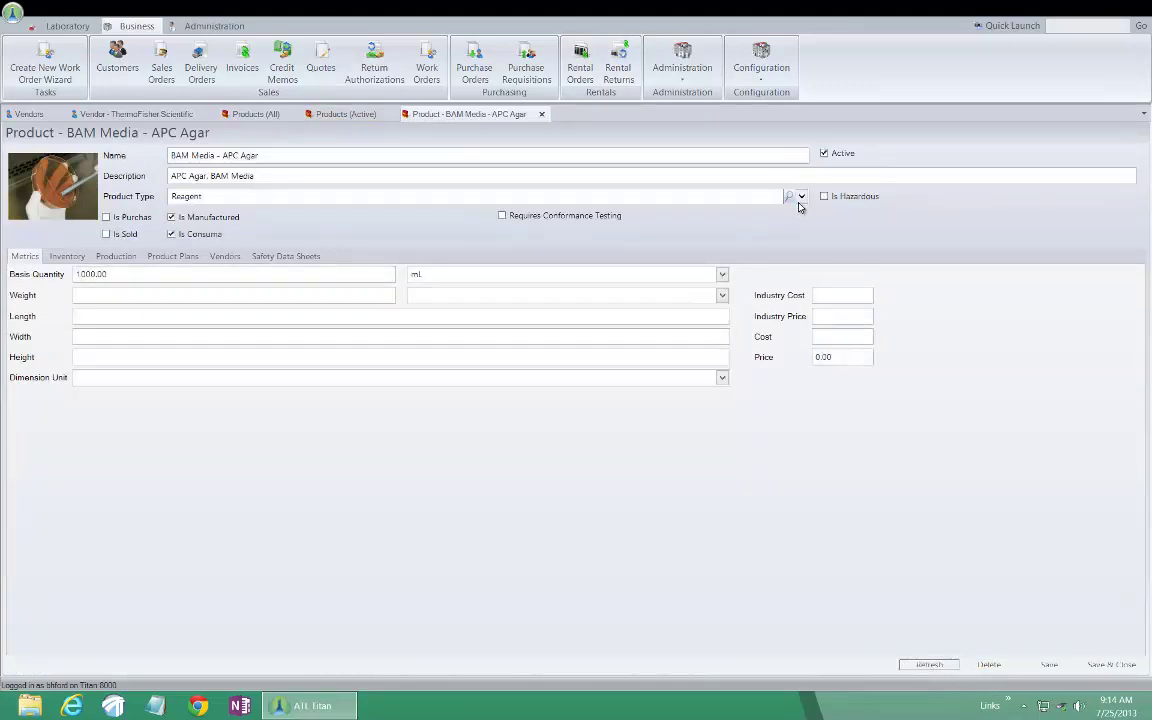
left_click(801, 198)
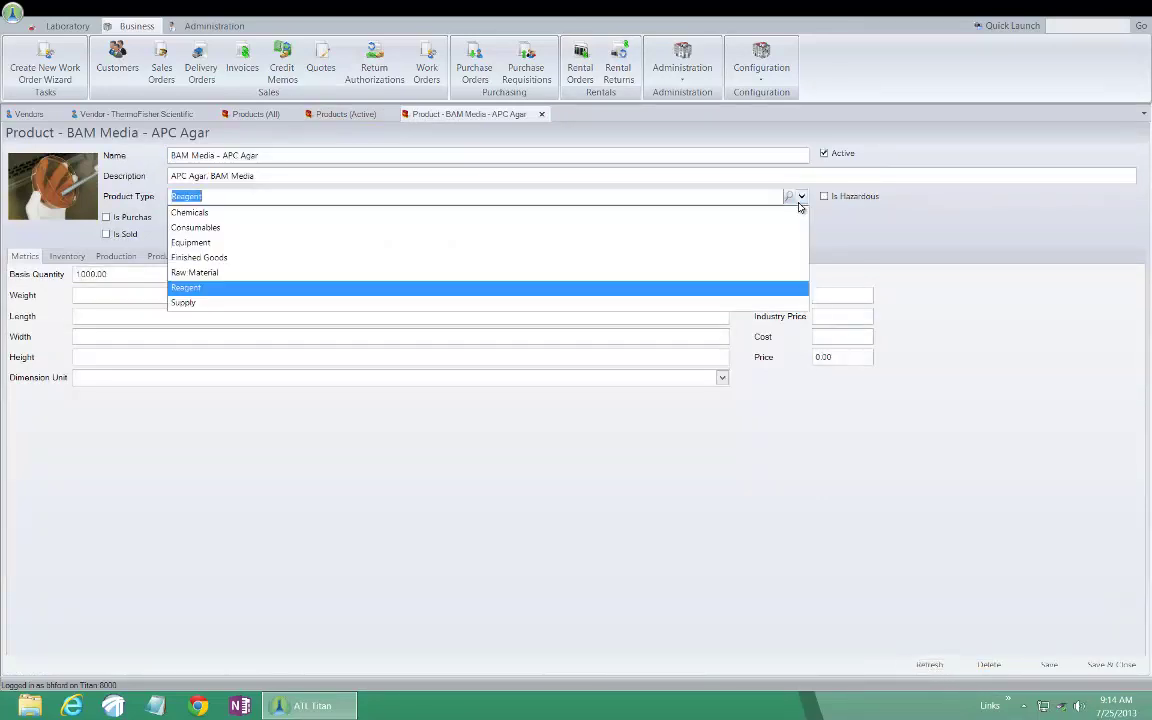
left_click(991, 302)
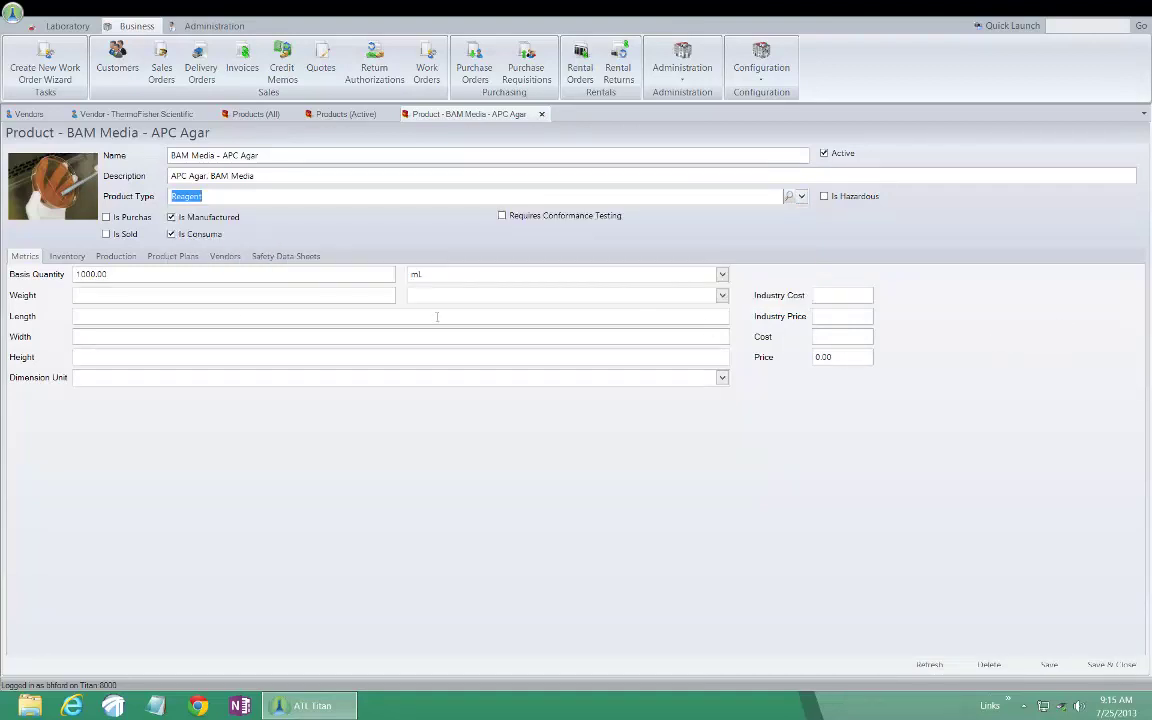
left_click(168, 273)
Show the BAM Media - APC Agar inventory: four Main Lab lots totalling 2600.00 mL
left_click(64, 257)
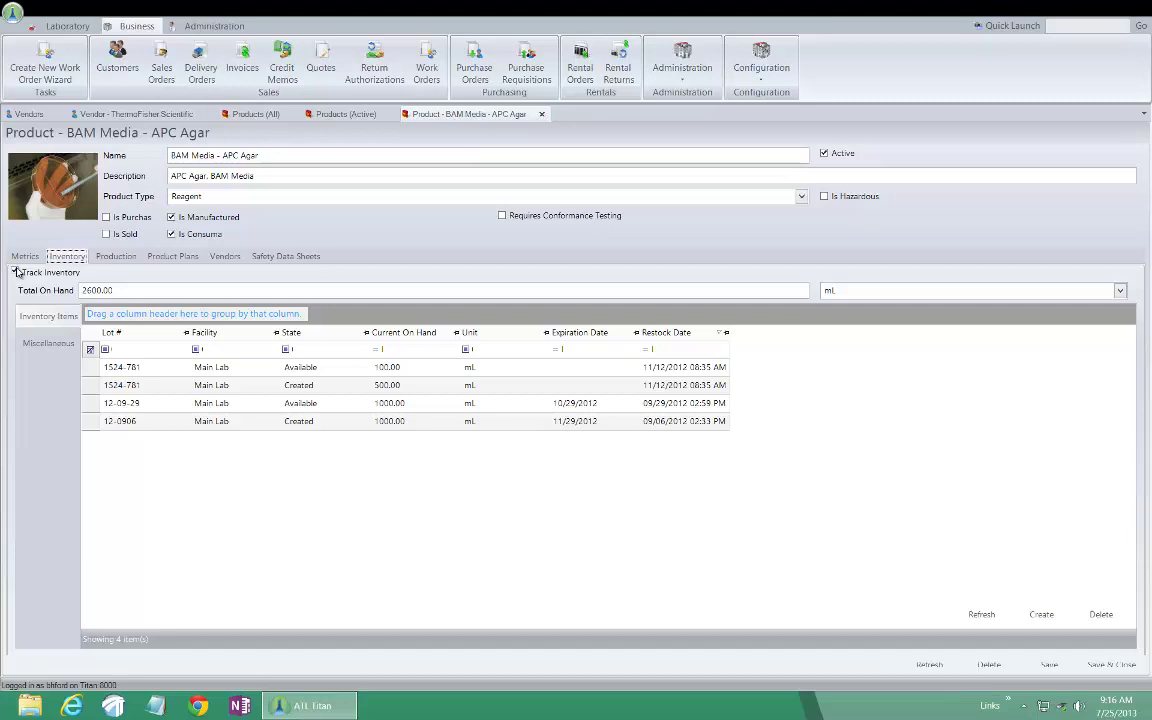
Check the watch amounts, then start a new BAM Media - APC Agar inventory item at Main Lab
left_click(172, 292)
left_click(58, 346)
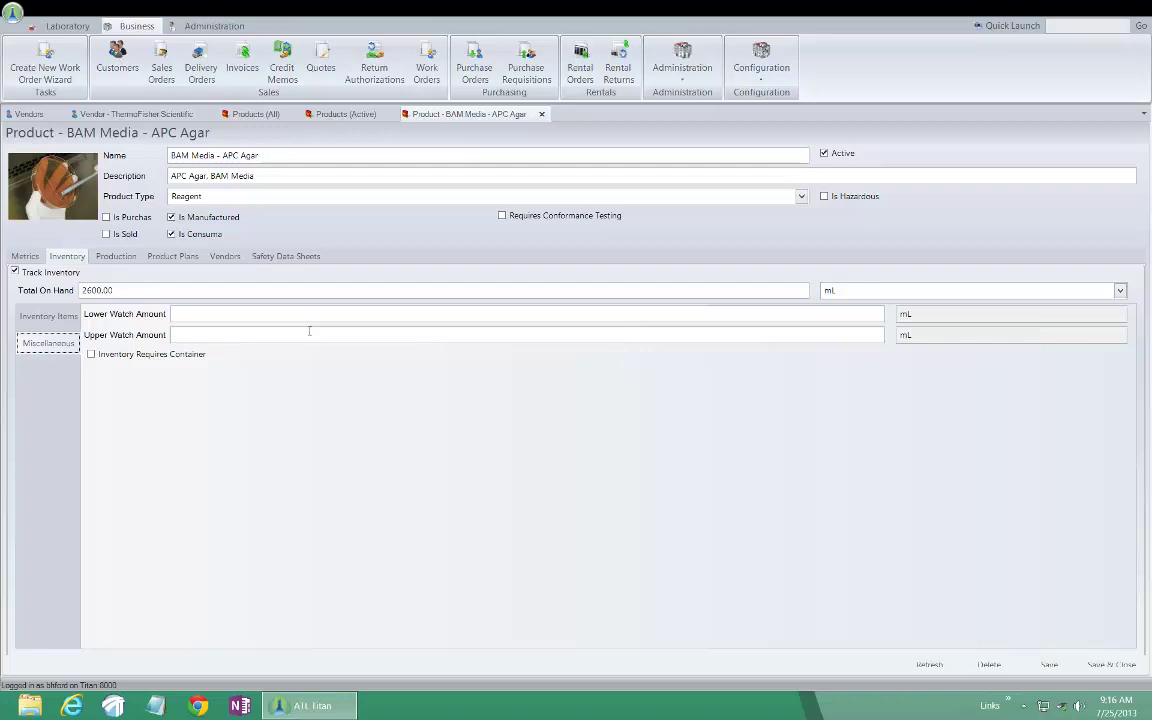
left_click(56, 318)
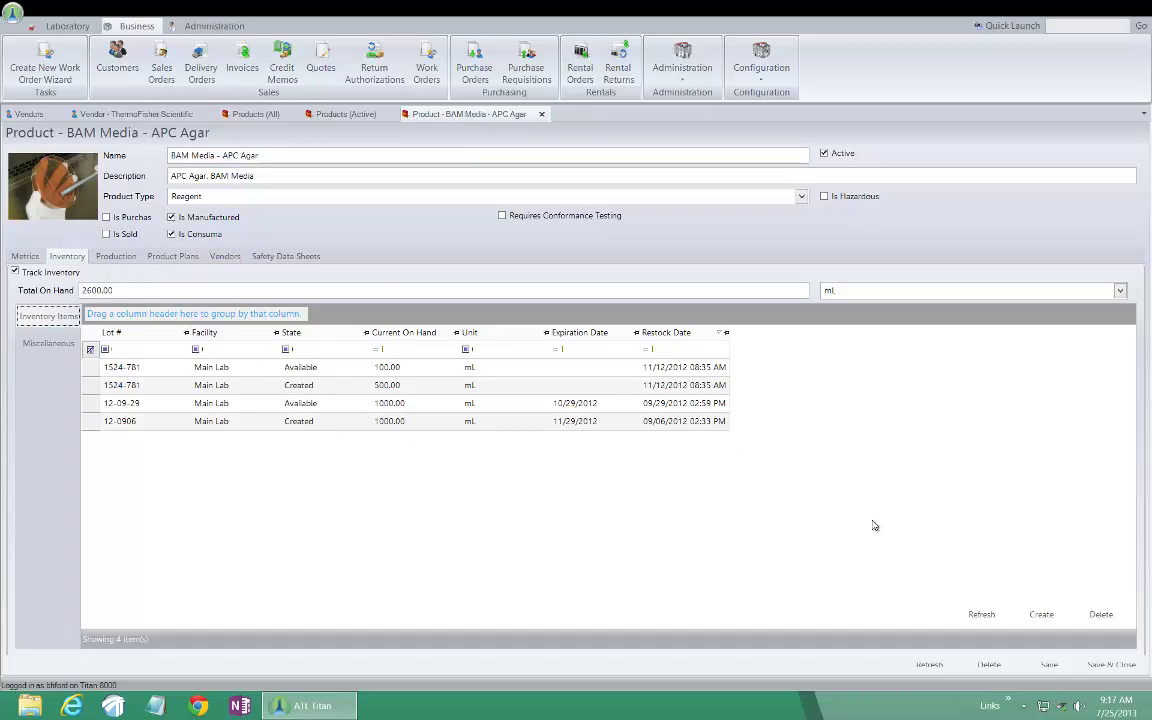
left_click(1044, 619)
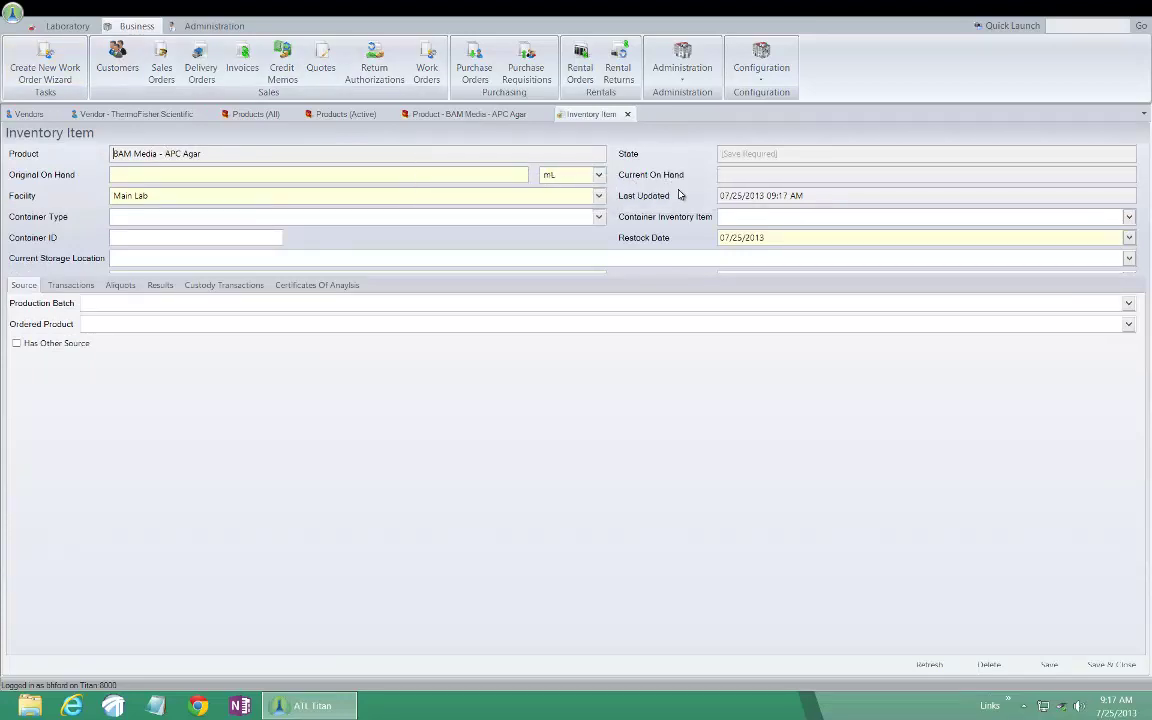
Enter 1000 as Original On Hand and attempt a save, reviewing the resulting error log
left_click(228, 176)
type("1000")
left_click(1043, 671)
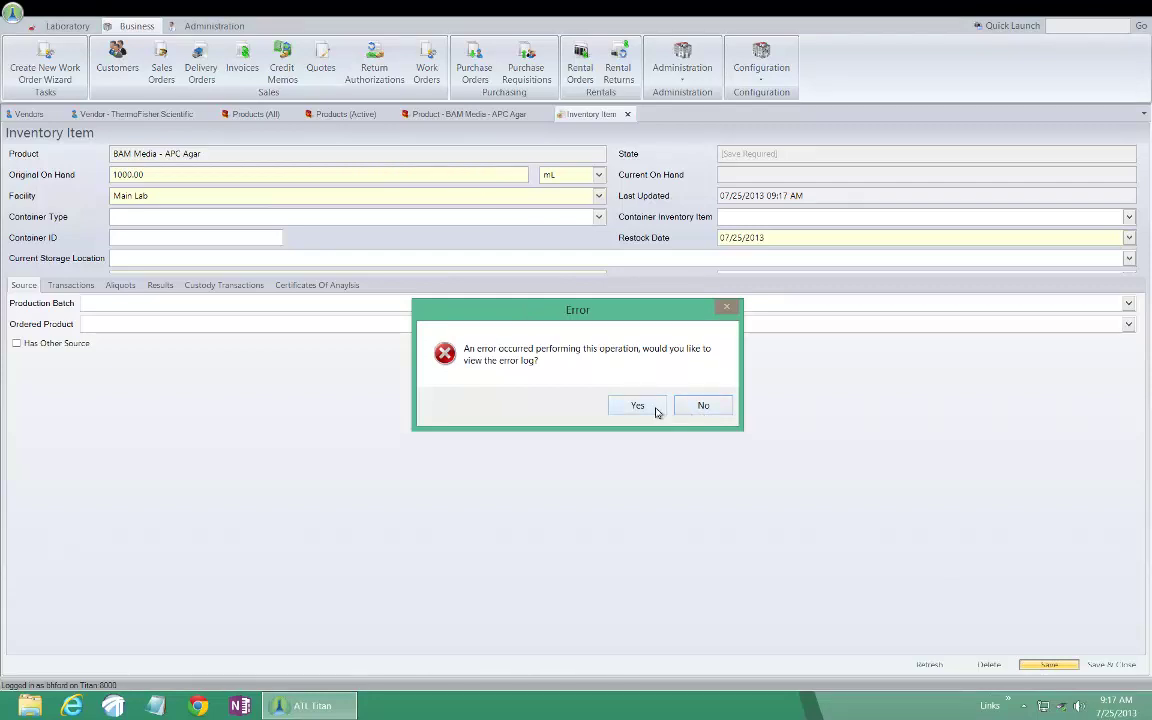
left_click(656, 408)
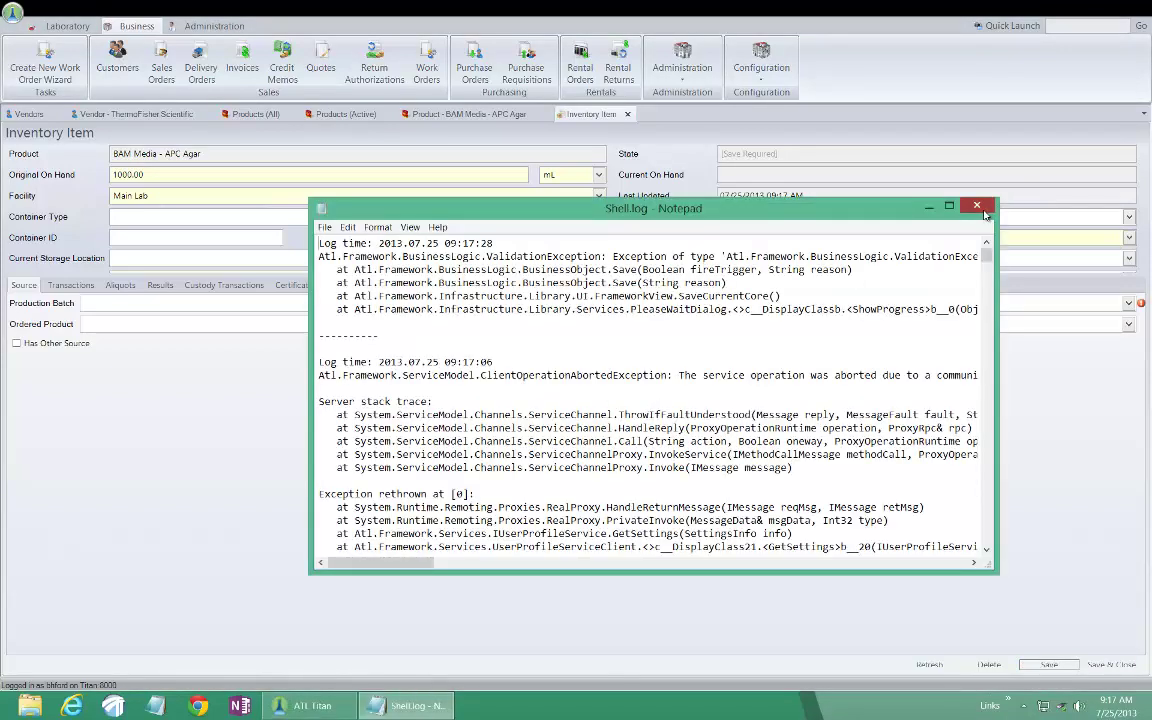
left_click(977, 205)
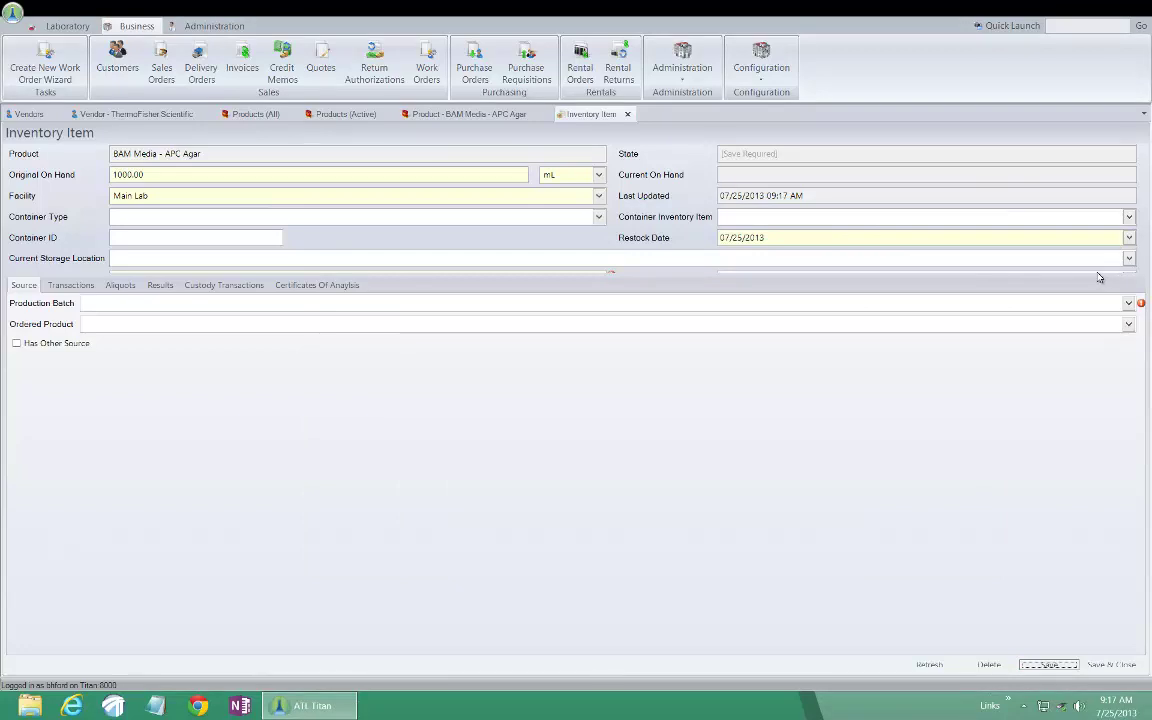
Bring up the list of production batches for the new item
left_click(998, 258)
left_click(119, 302)
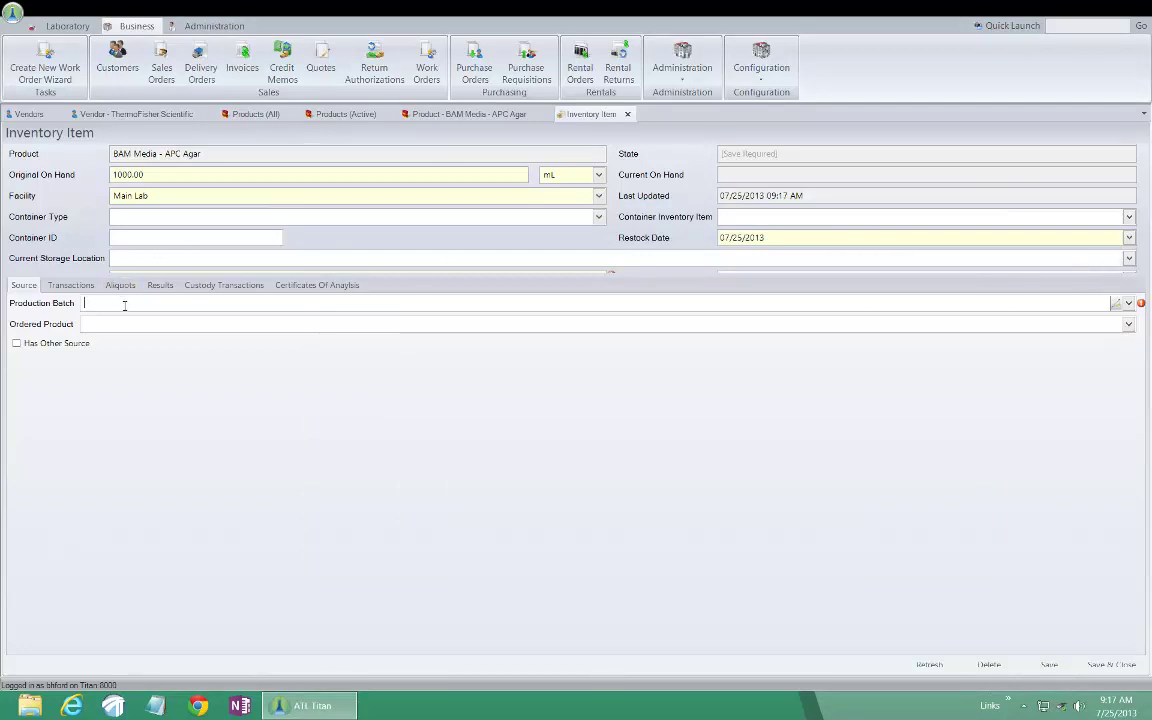
left_click(1129, 304)
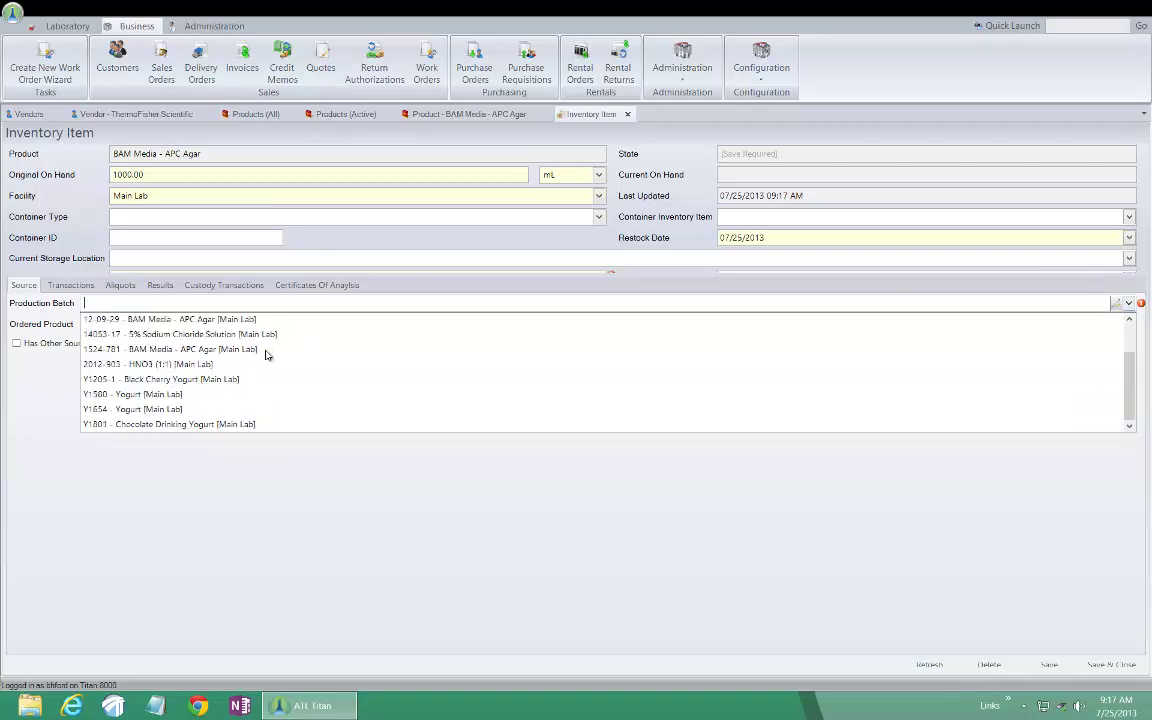
scroll(230, 345, "up", 1)
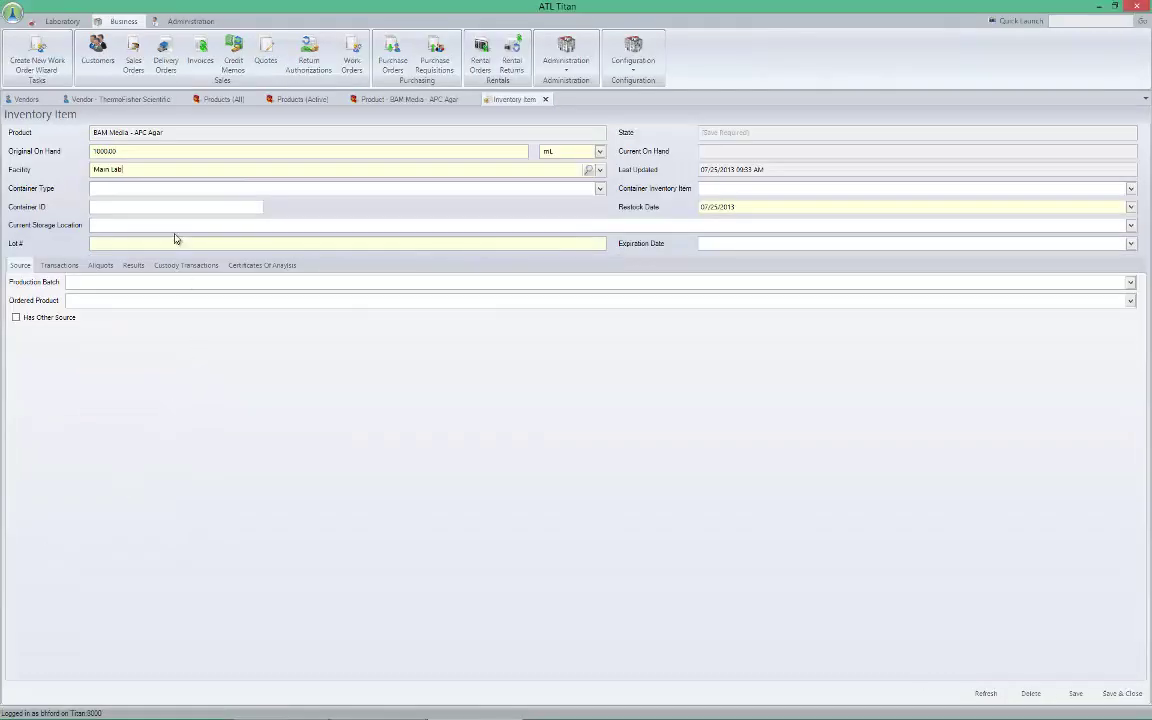
Enter lot number 20130725Bam and expiration date 10/25/2013 on the new item
left_click(168, 242)
left_click(954, 244)
right_click(921, 246)
left_click(728, 245)
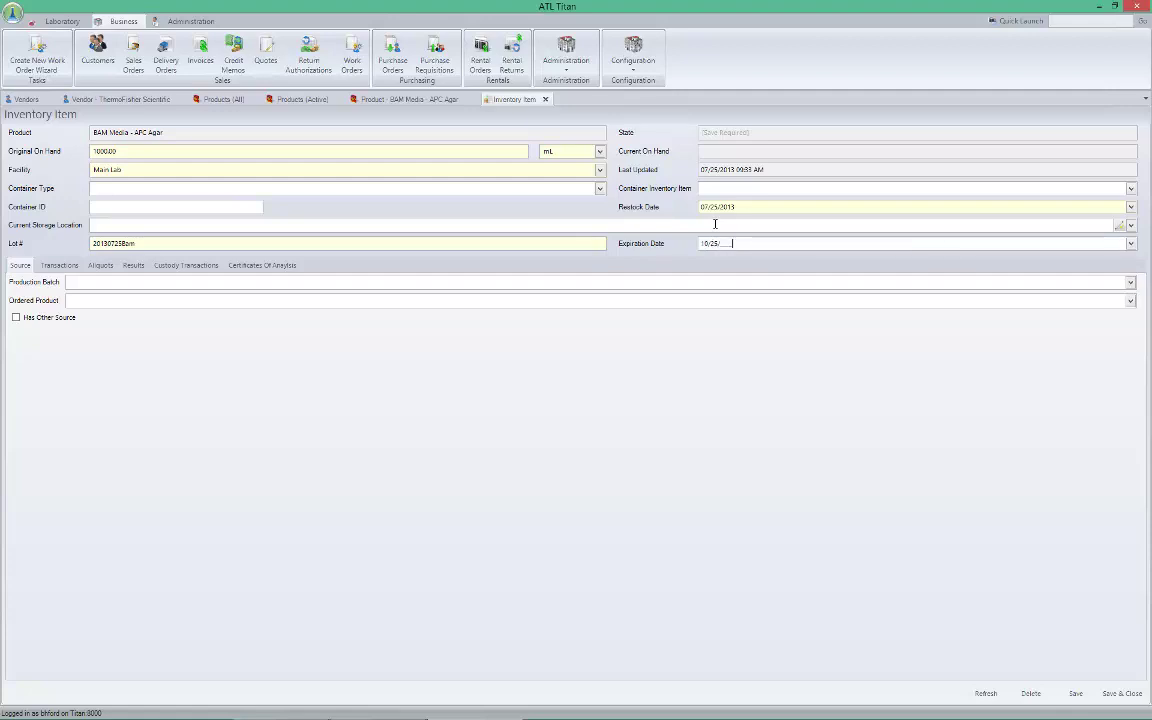
type("3")
left_click(600, 190)
left_click(226, 429)
Assign production batch 12-0906 and save the lot as Created with 1000.00 mL
left_click(1073, 694)
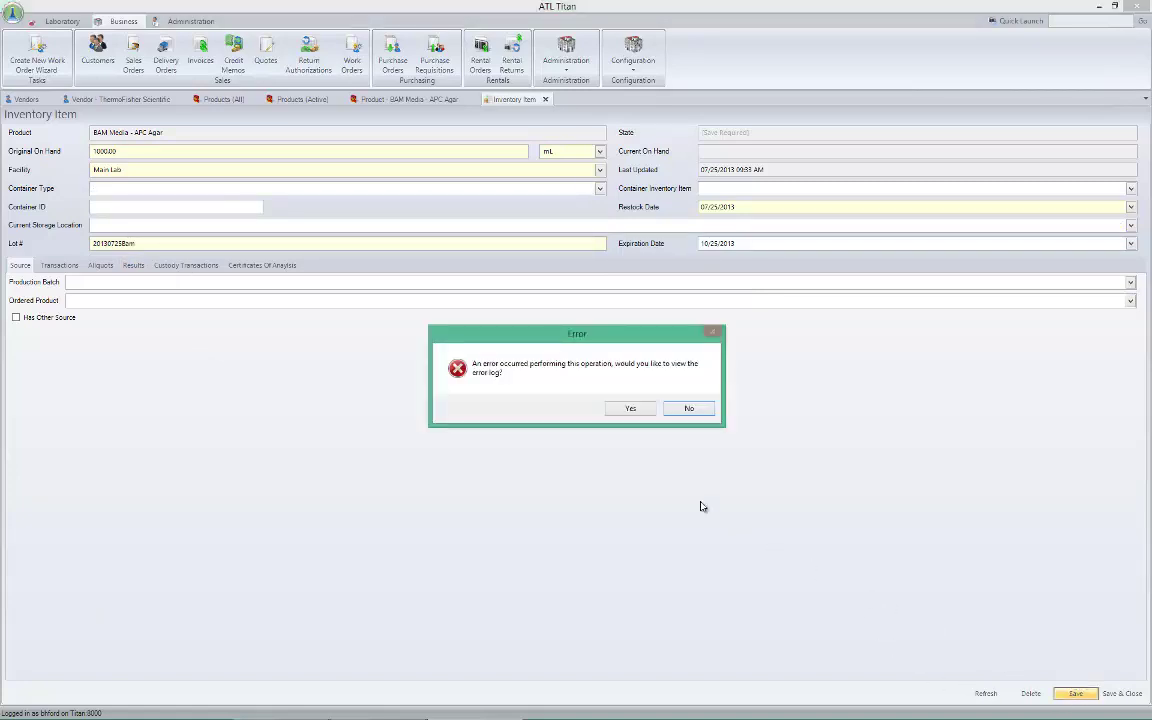
left_click(688, 409)
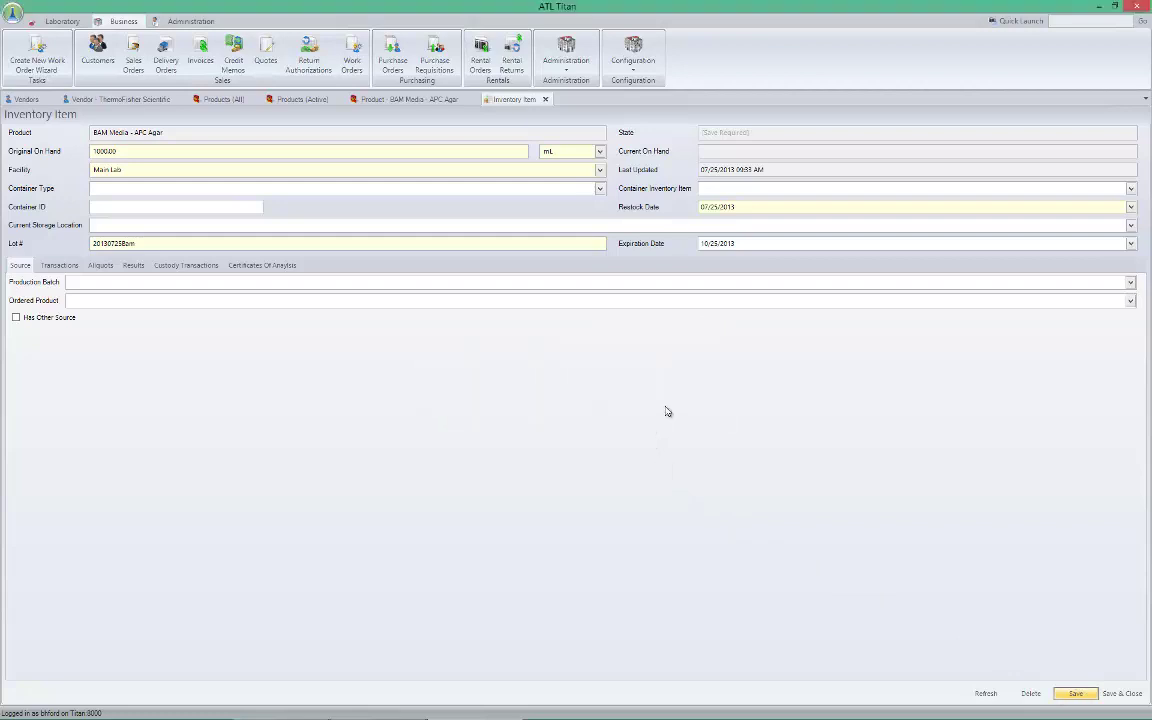
left_click(1129, 283)
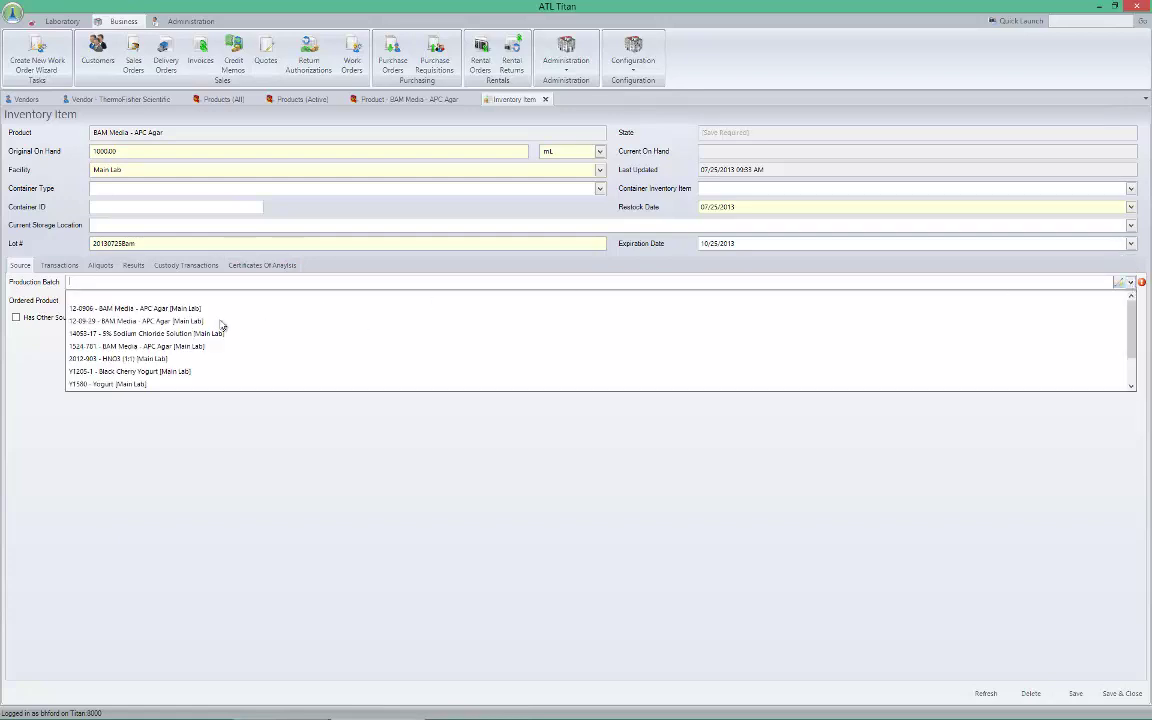
left_click(162, 308)
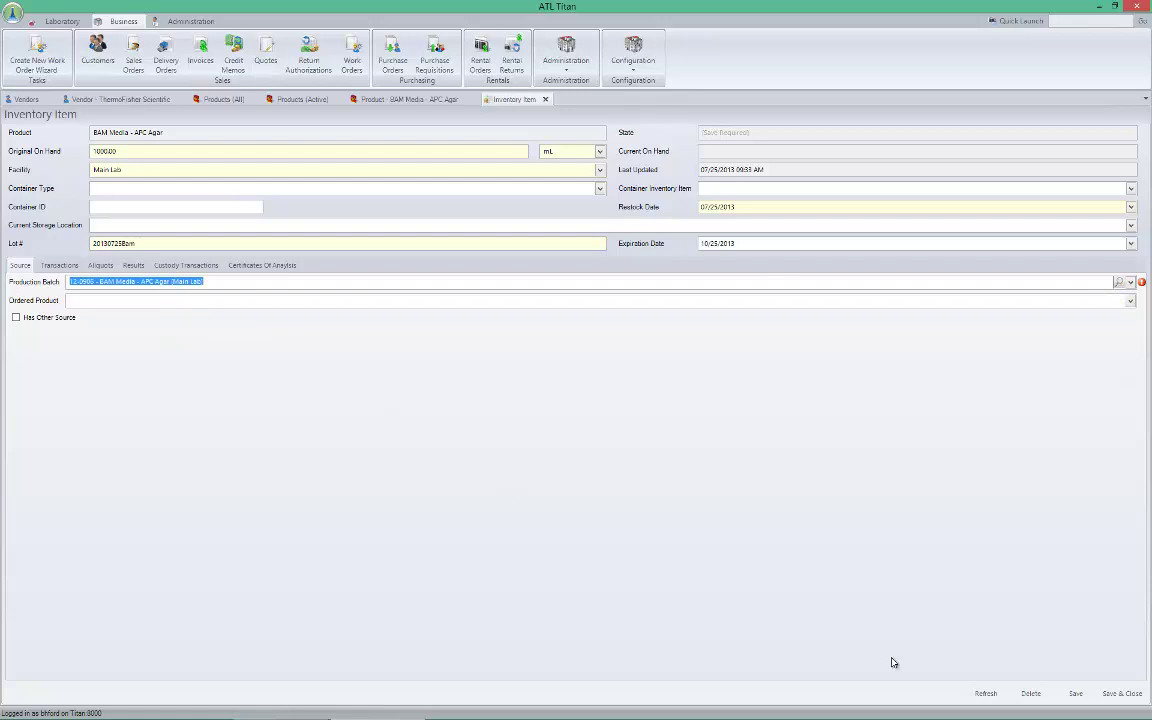
left_click(1078, 693)
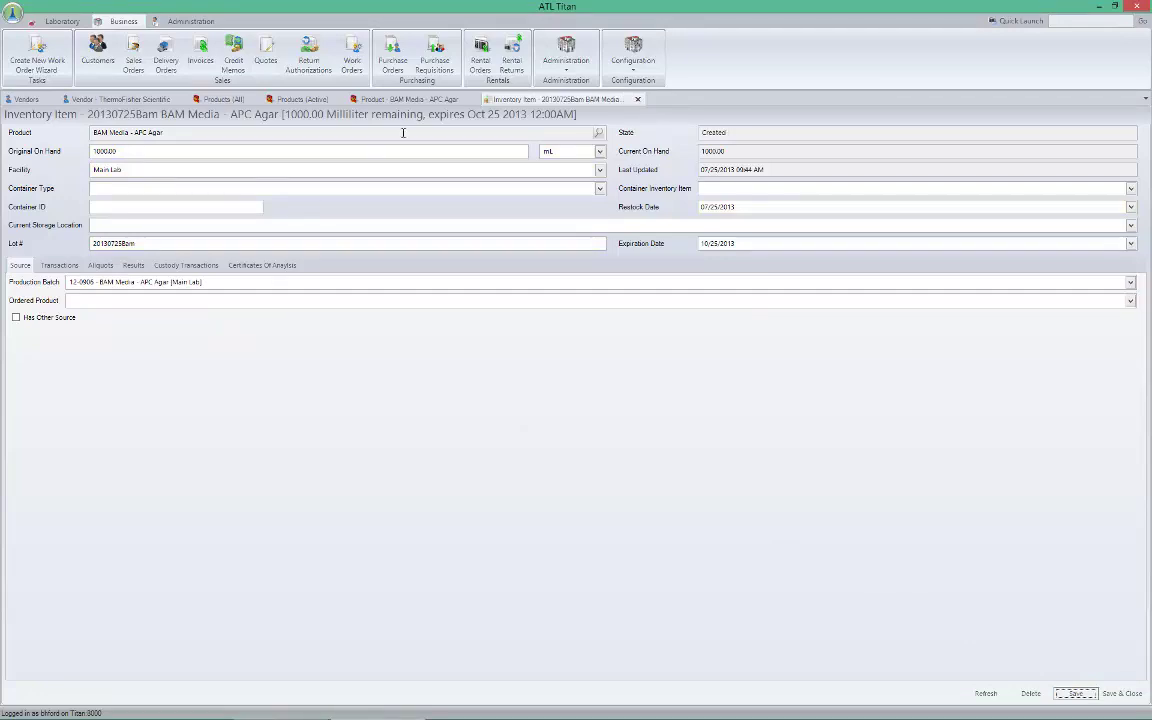
Transition lot 20130725Bam to Available and save, bringing total on hand to 3600.00 mL
left_click(366, 97)
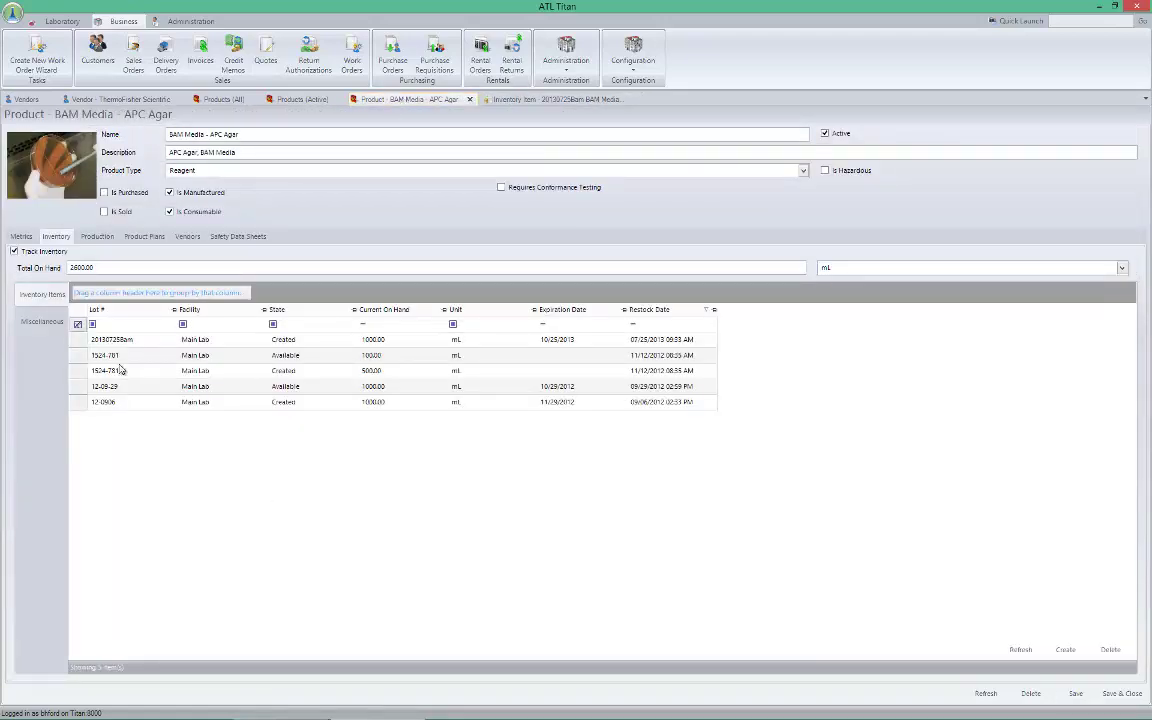
left_click(150, 343)
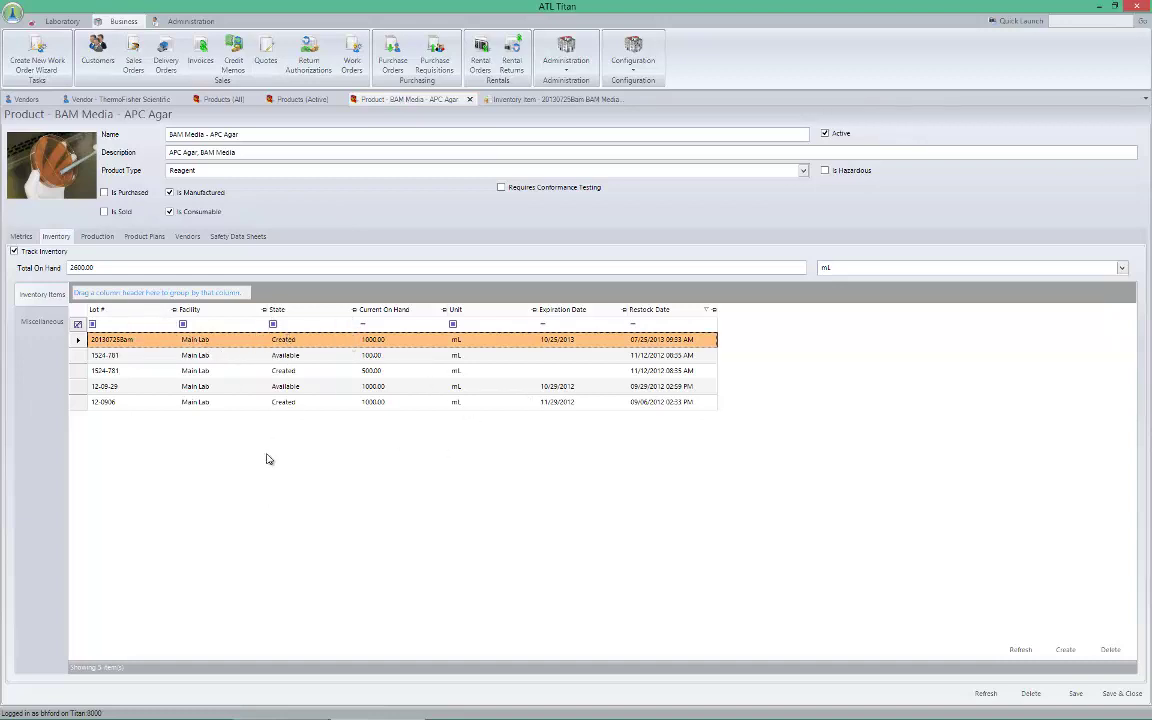
right_click(249, 344)
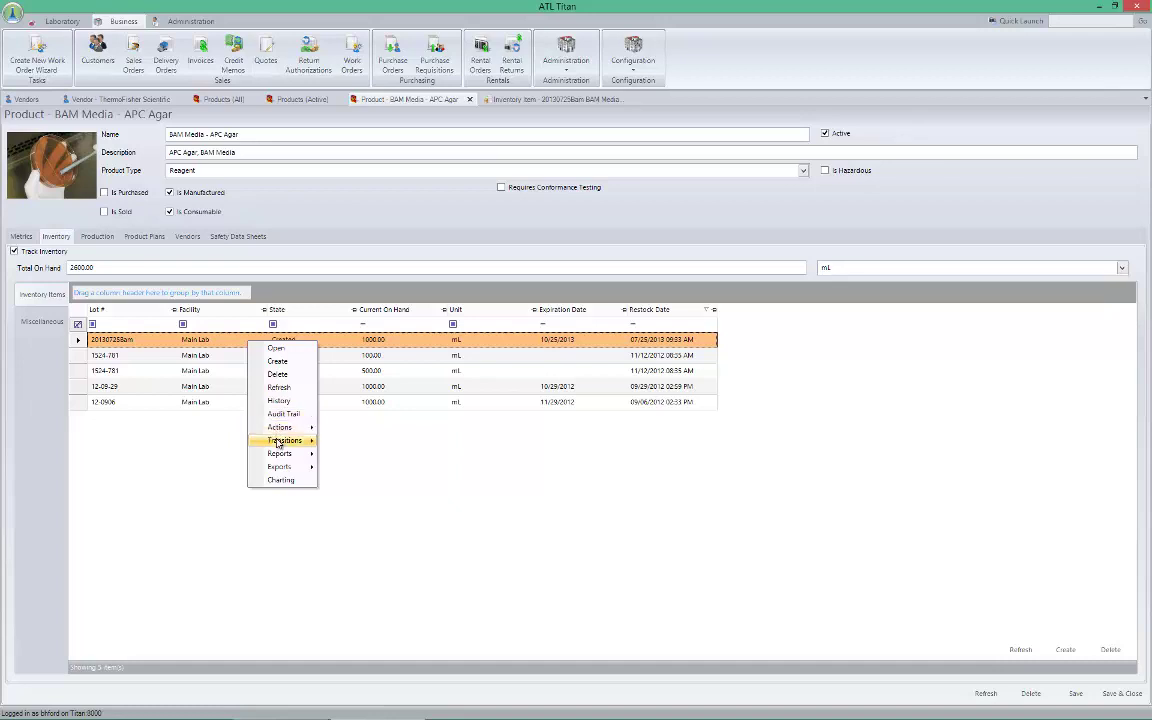
mouse_move(279, 443)
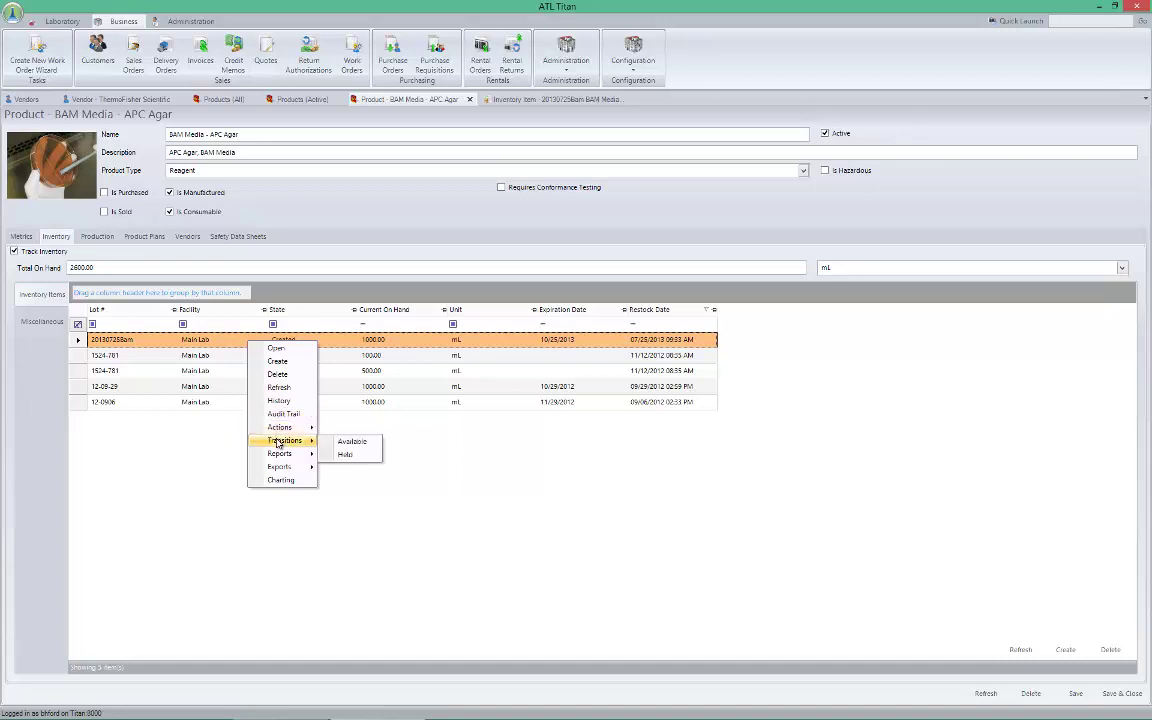
left_click(351, 441)
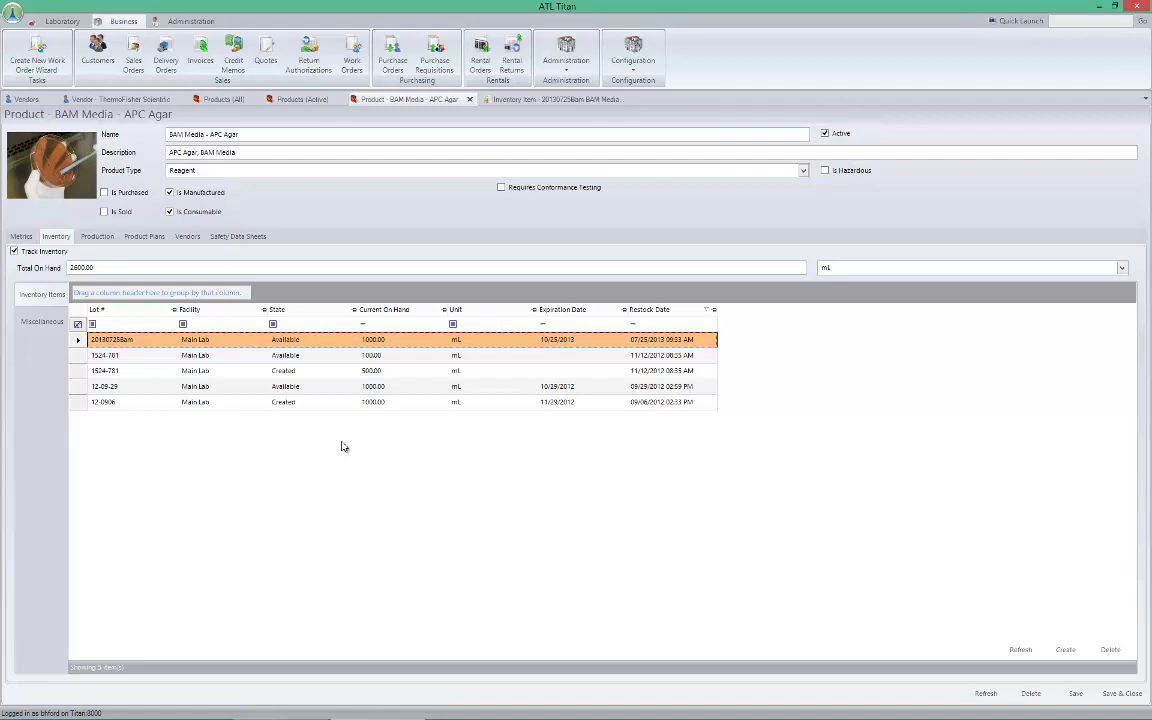
left_click(1076, 693)
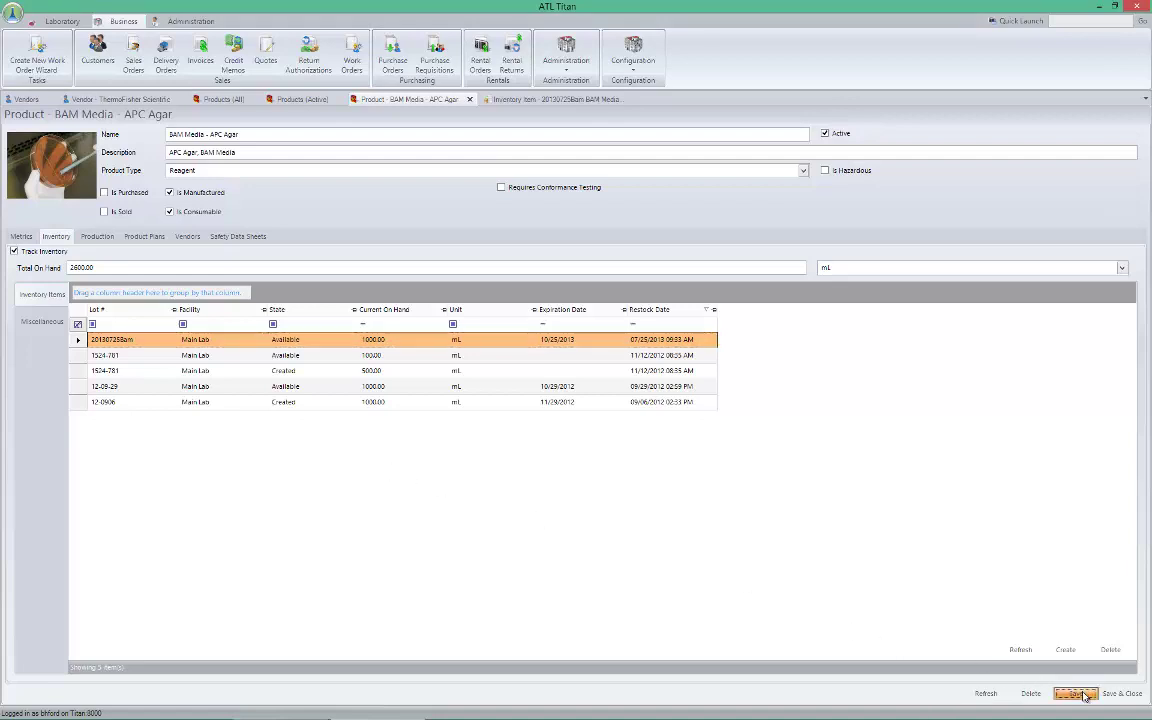
left_click(995, 696)
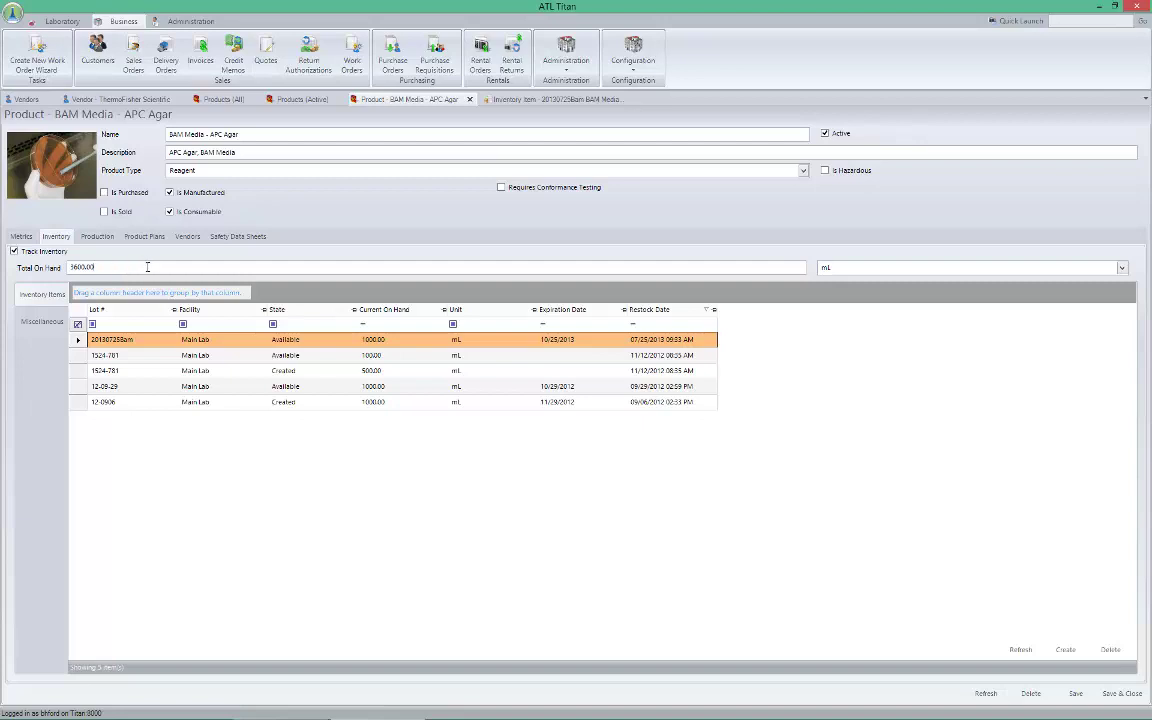
Mark lot 20130725Bam as Disposed, save, and refresh the product record
right_click(314, 343)
mouse_move(352, 443)
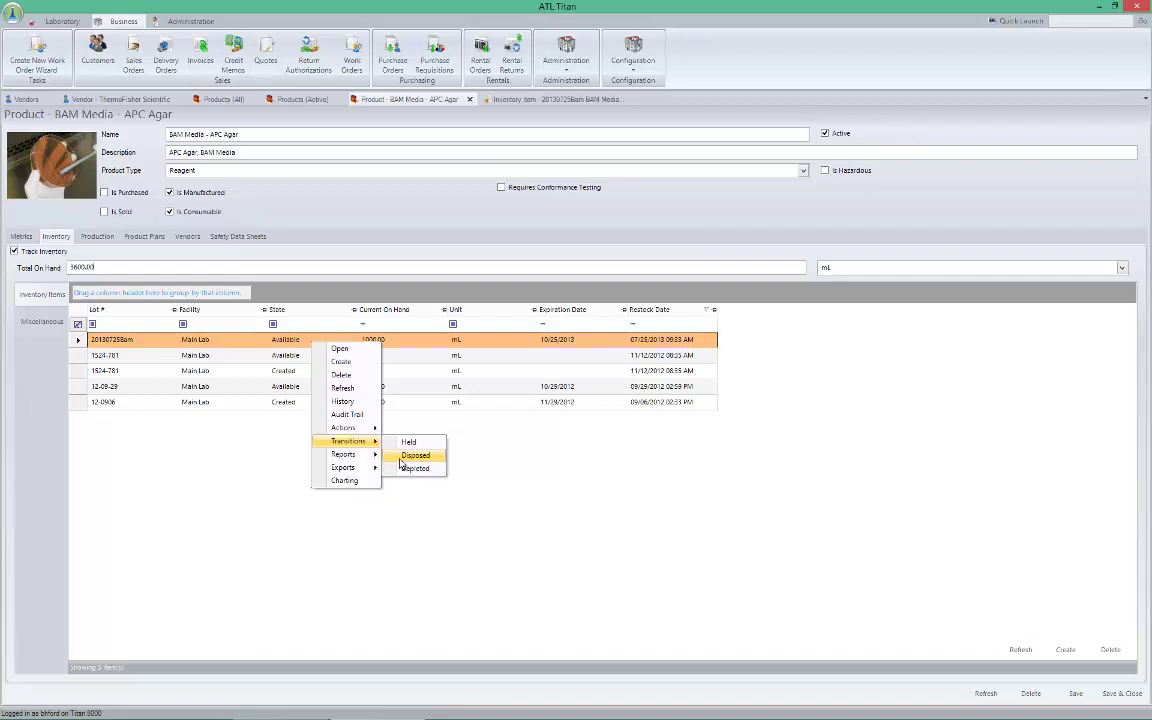
left_click(413, 457)
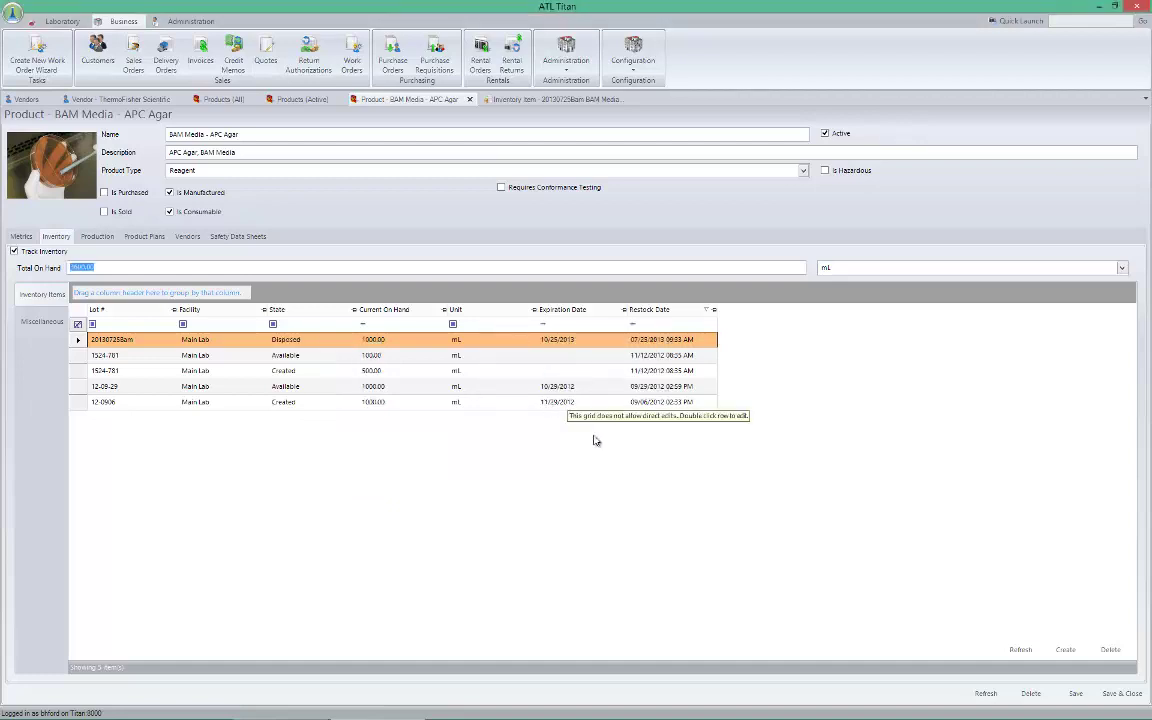
left_click(1075, 693)
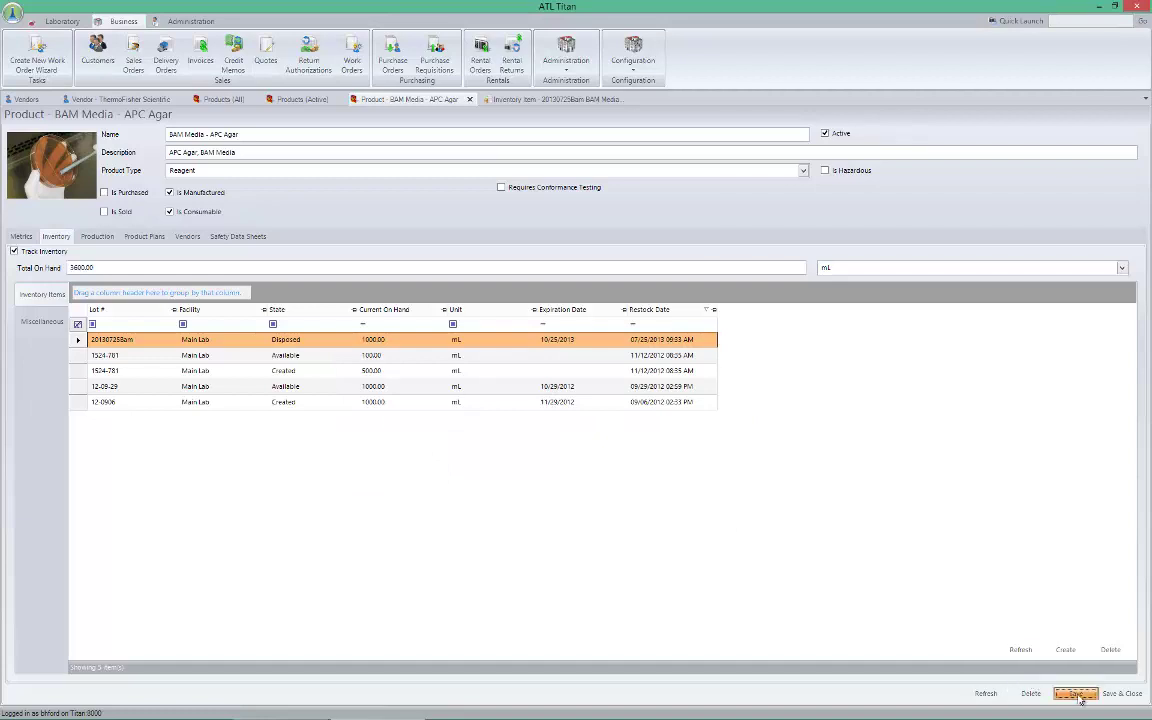
left_click(989, 697)
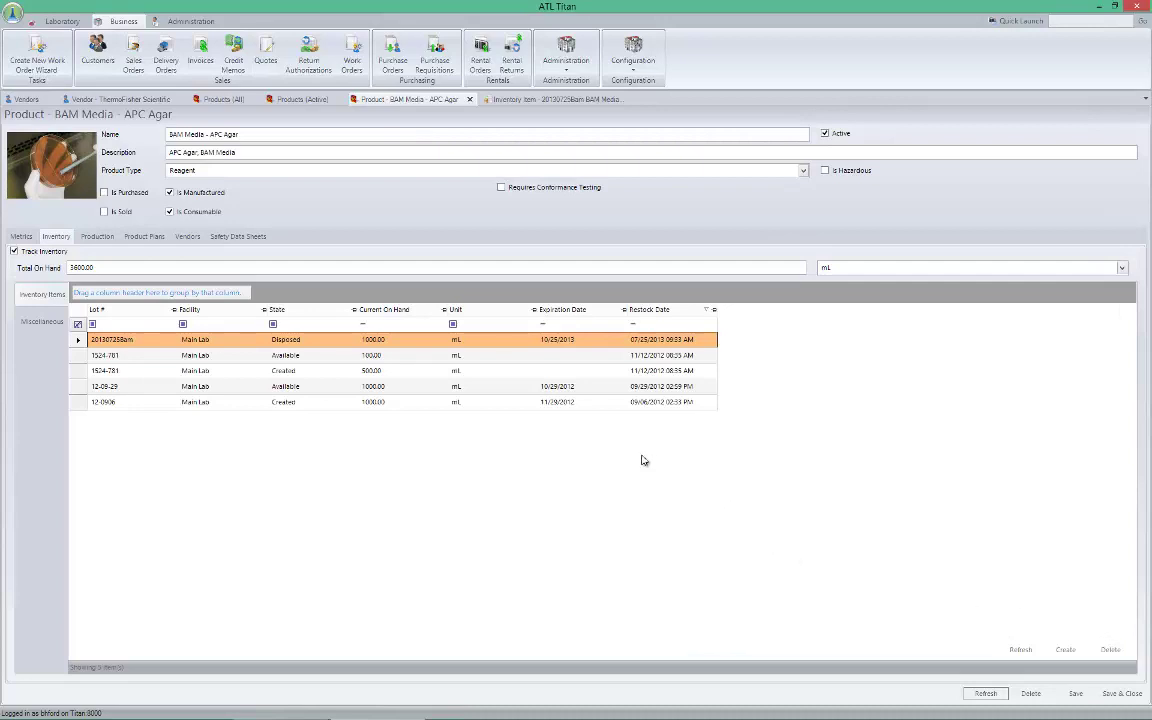
Confirm the disposed lot offers no further state transitions
right_click(404, 341)
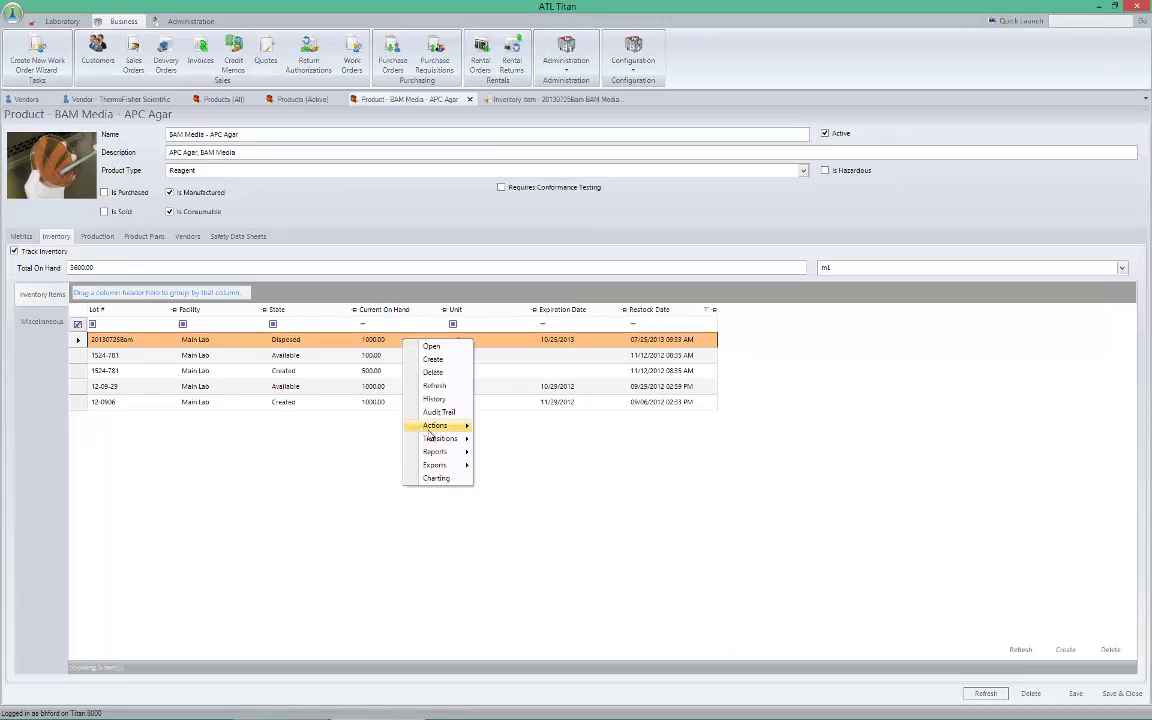
mouse_move(438, 439)
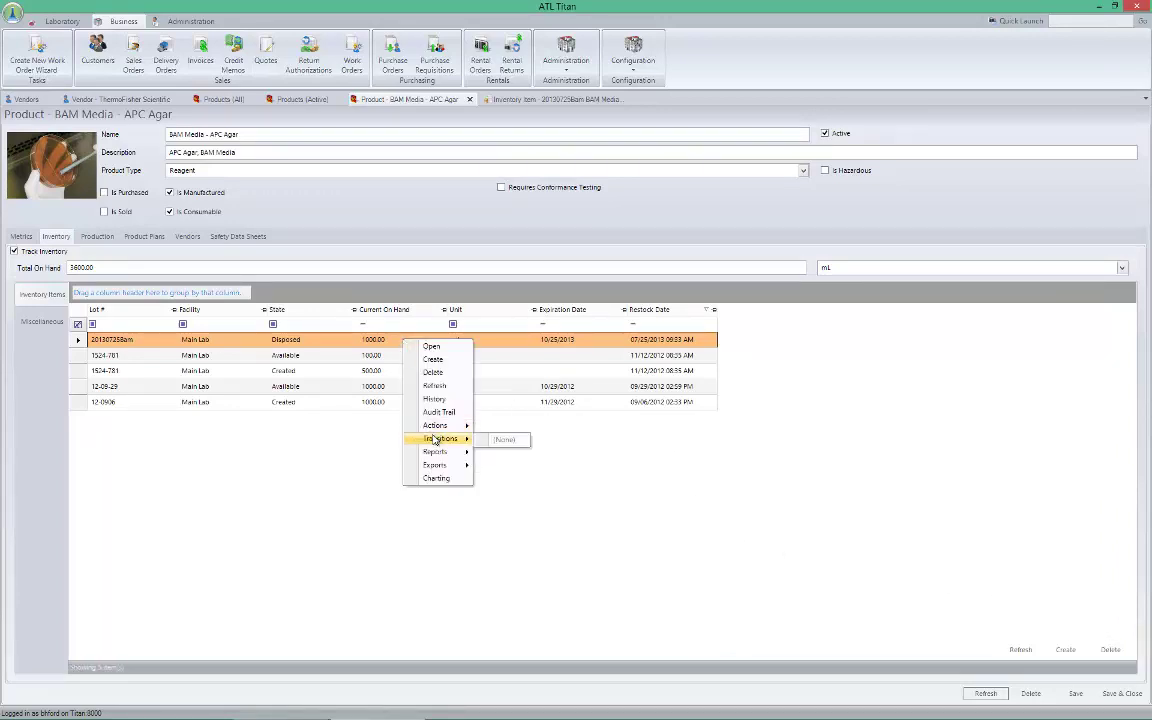
left_click(628, 567)
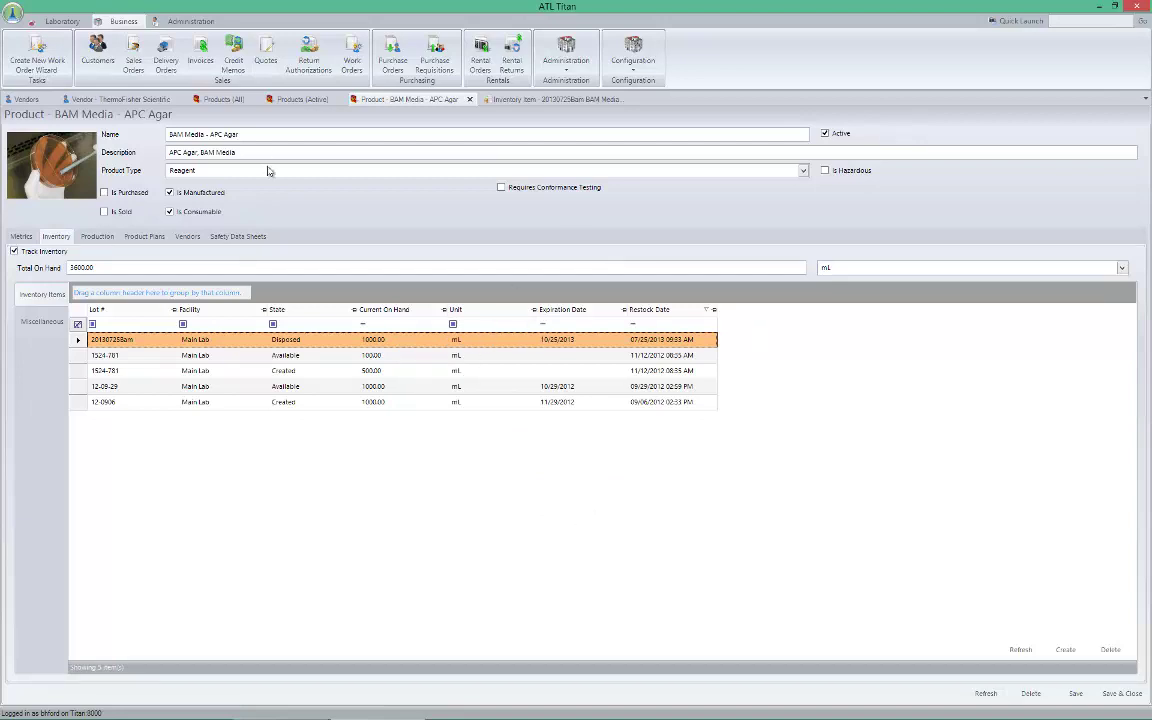
Show the agar's five-ingredient composition per 1000.00 mL and add a blank row below Agar Powder
left_click(98, 237)
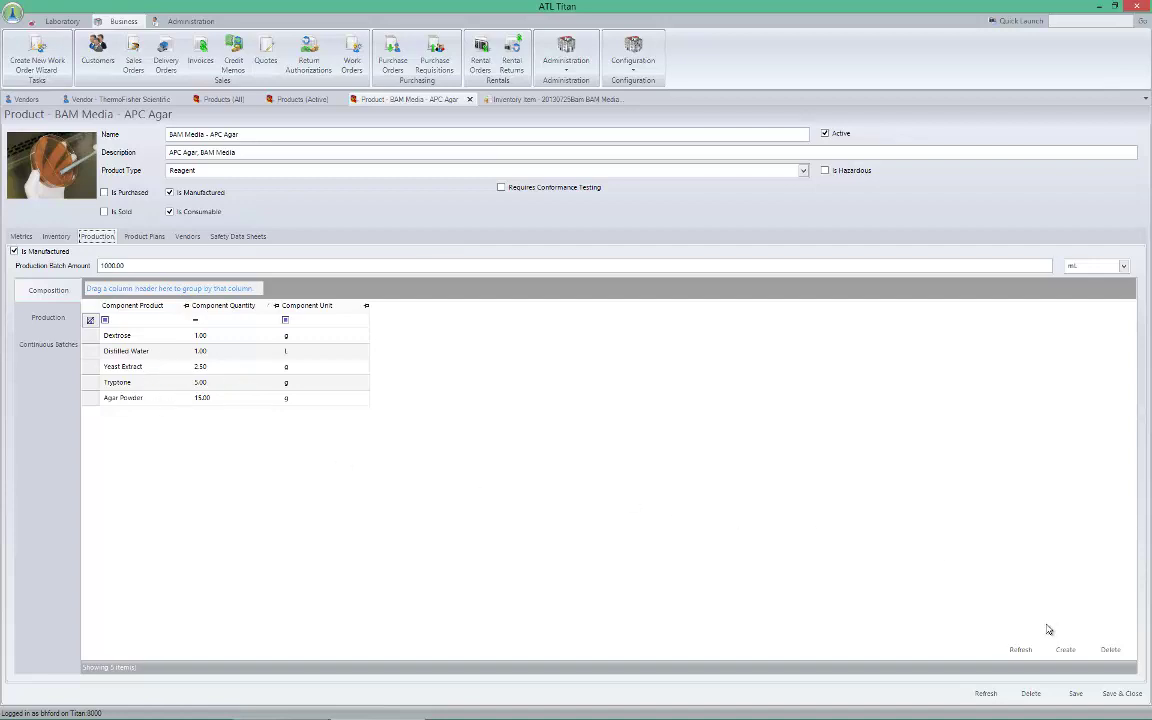
left_click(1065, 650)
left_click(155, 397)
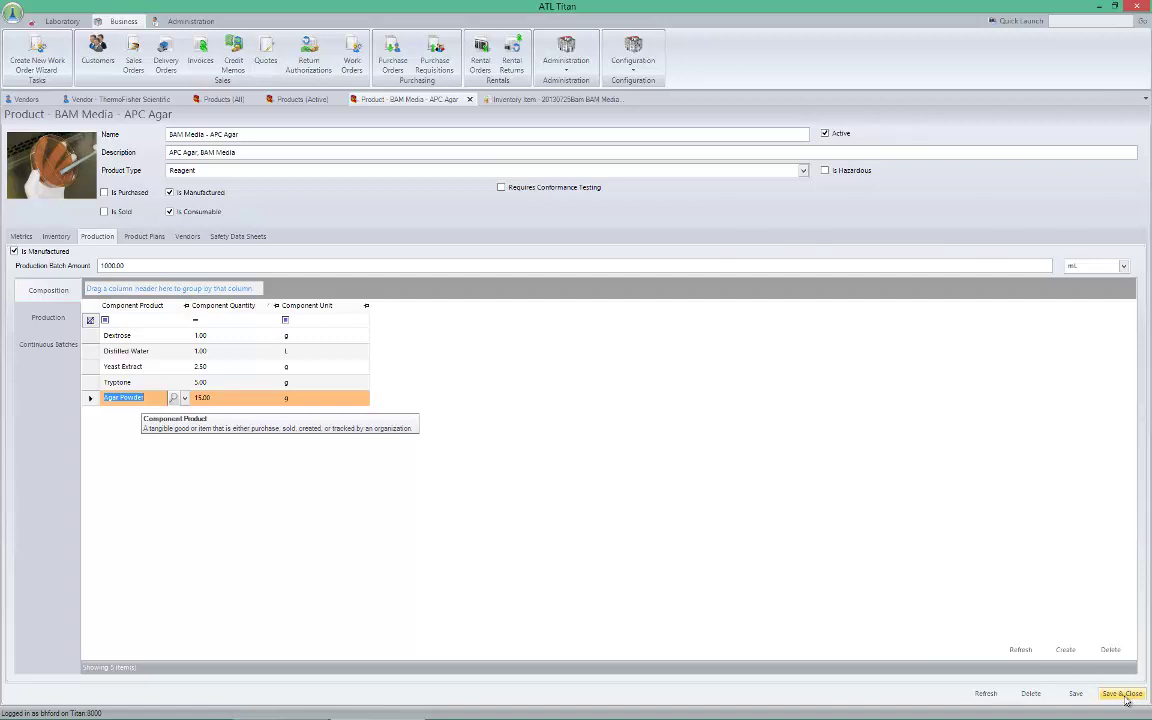
left_click(1065, 649)
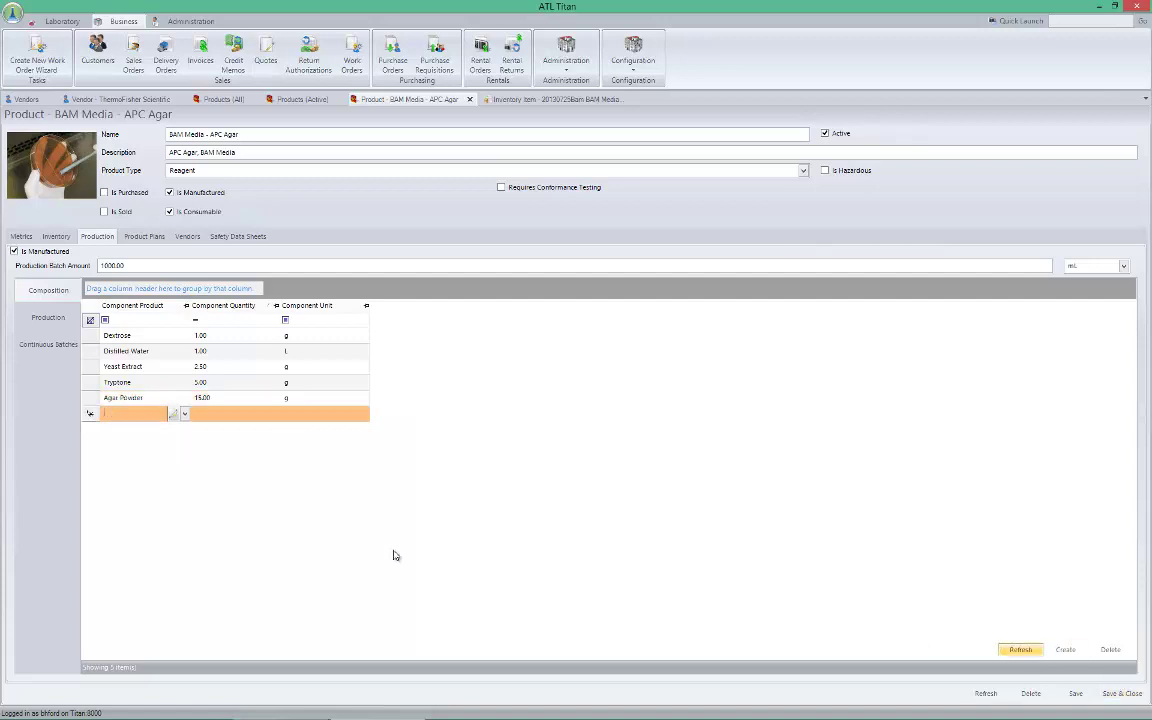
left_click(185, 414)
scroll(120, 445, "down", 2)
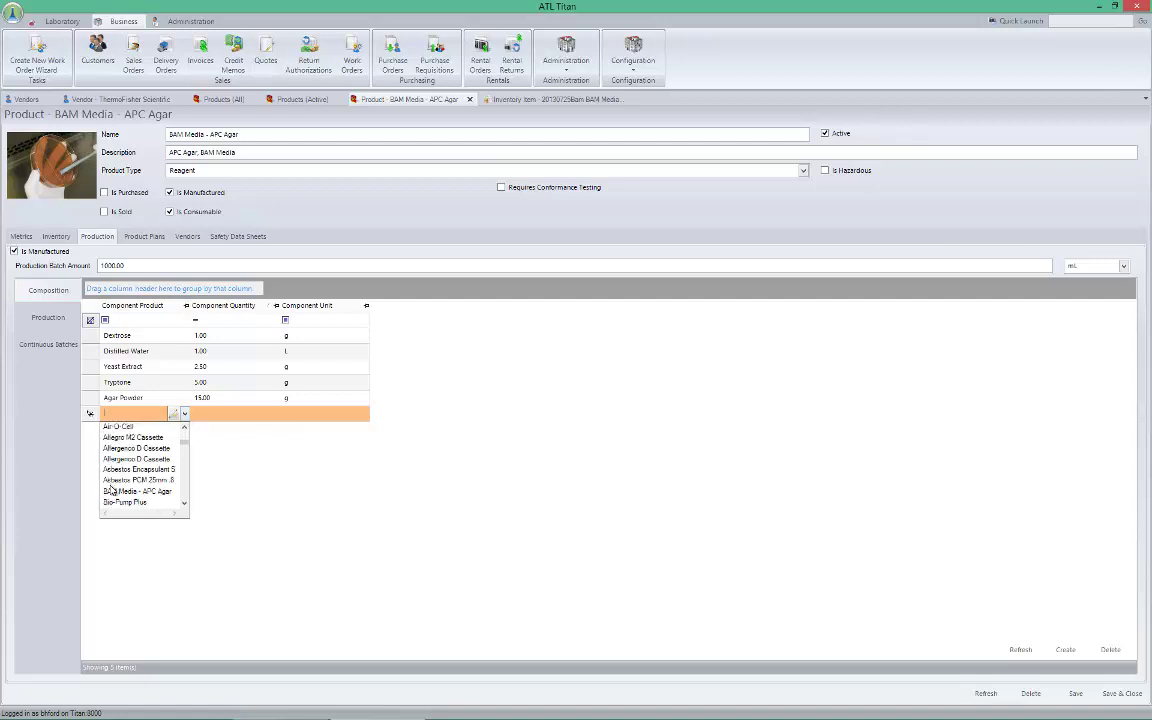
scroll(114, 492, "down", 3)
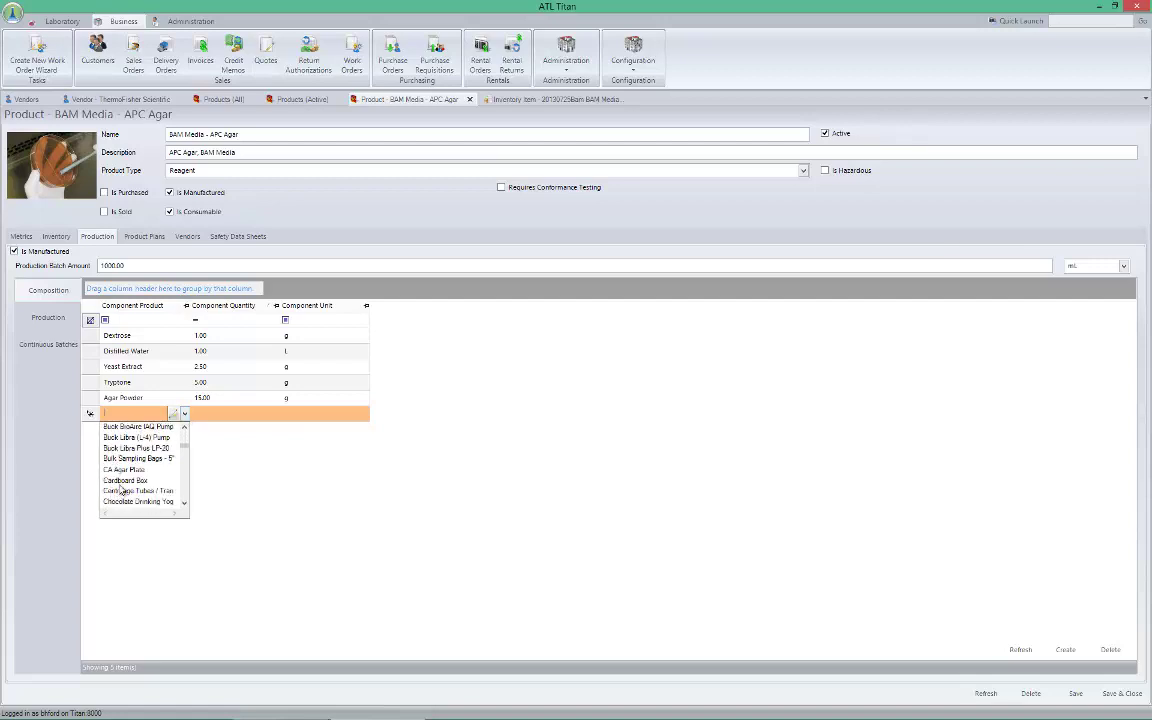
left_click(348, 479)
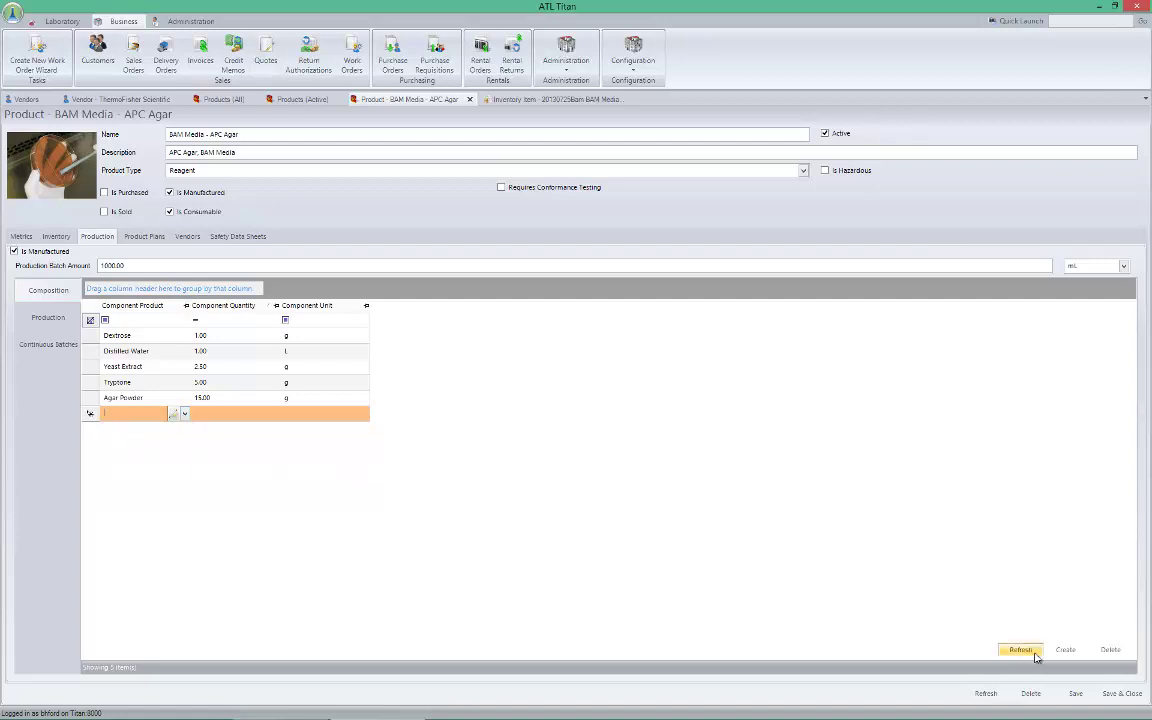
Dismiss the save error and fill the new component row with Buck BioAire IAQ Pump
left_click(1110, 649)
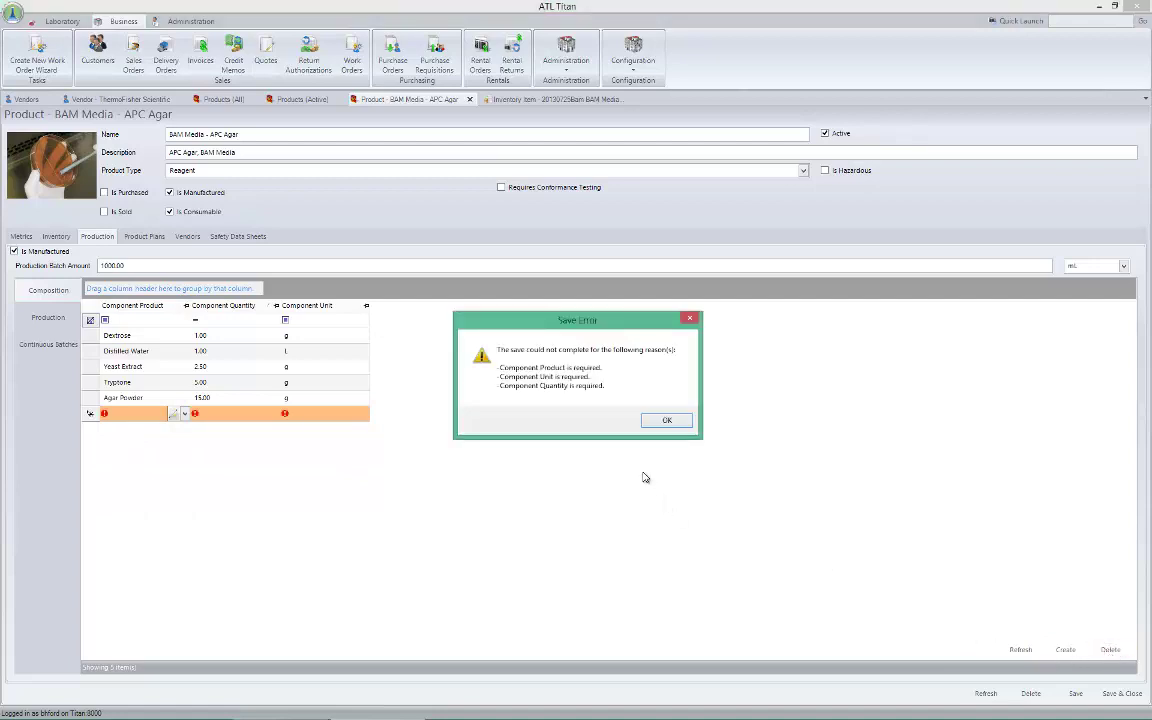
left_click(664, 421)
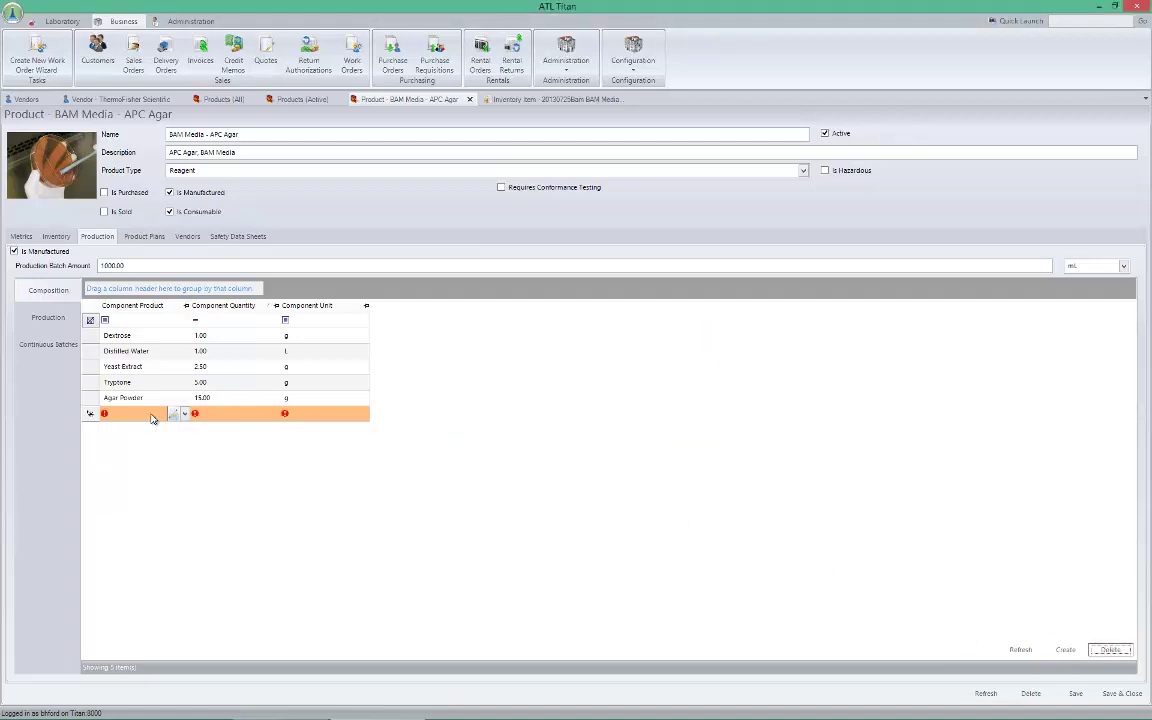
left_click(184, 412)
left_click(168, 427)
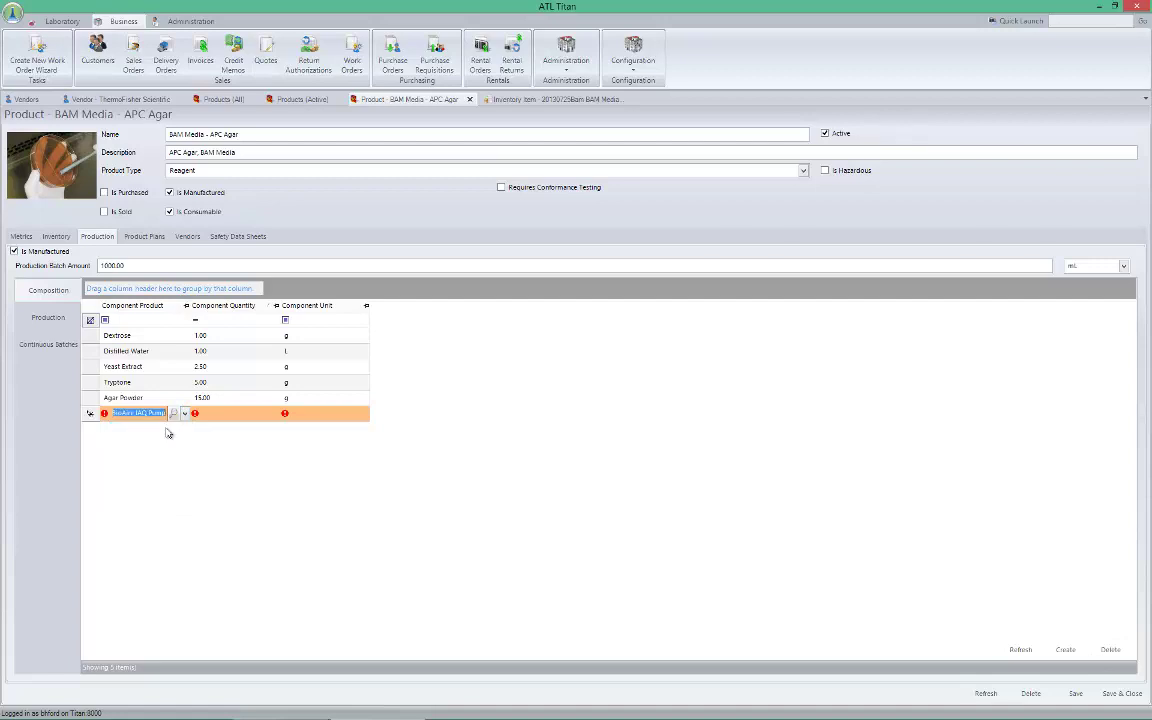
left_click(235, 413)
key("Tab")
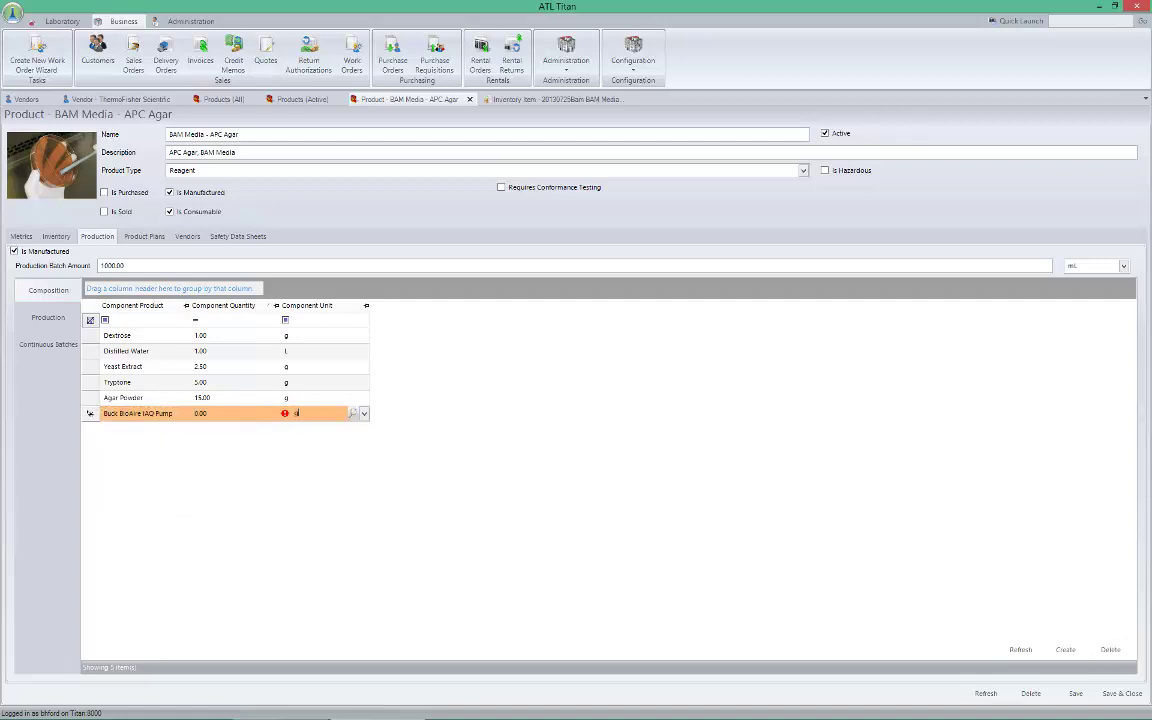
Delete the Buck BioAire IAQ Pump row and save the five-ingredient composition
left_click(1111, 651)
left_click(590, 408)
left_click(1096, 651)
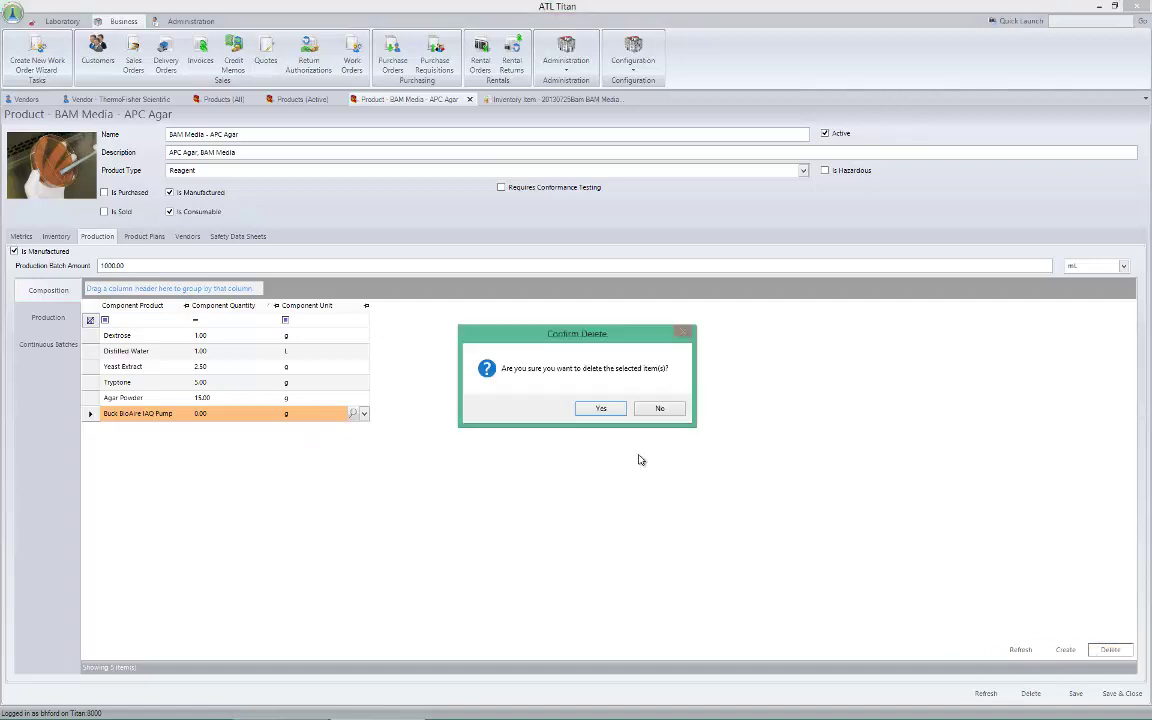
left_click(615, 411)
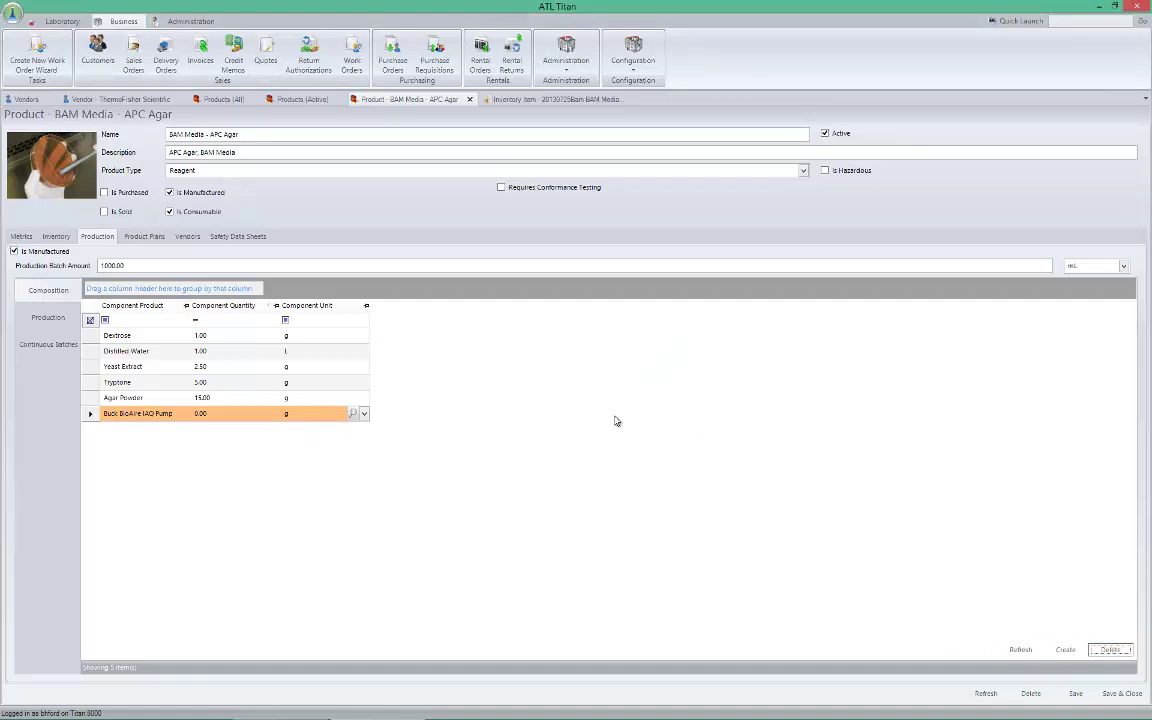
left_click(1019, 652)
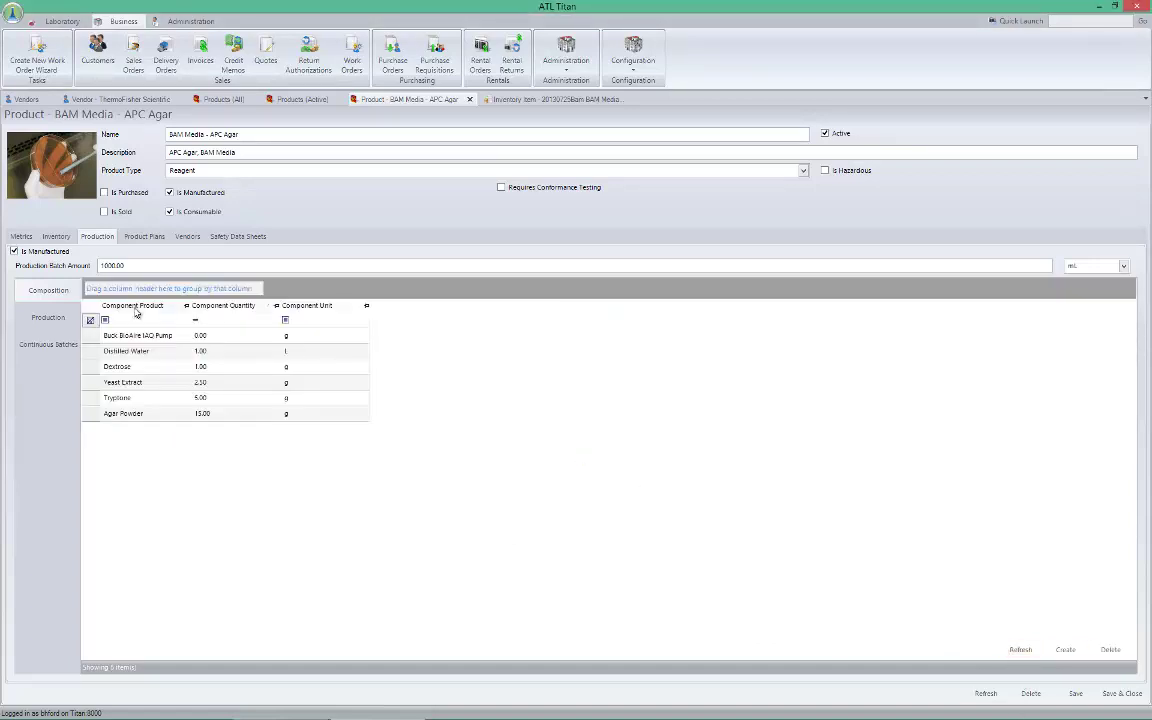
left_click(103, 337)
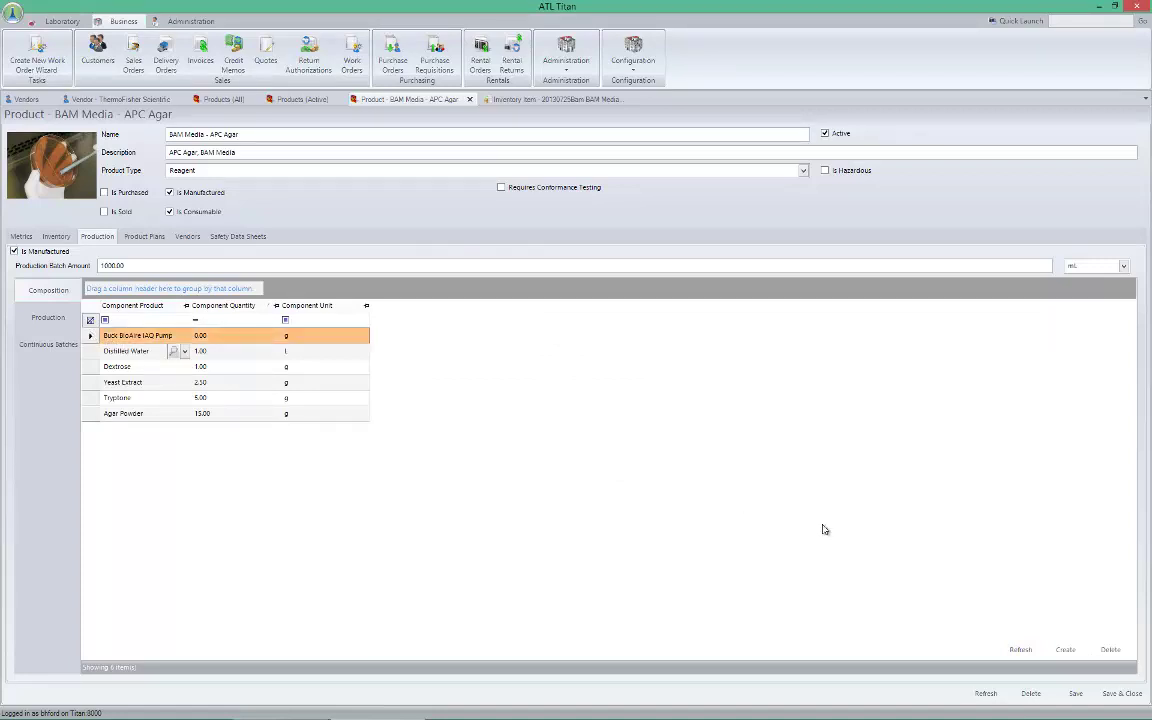
left_click(1101, 651)
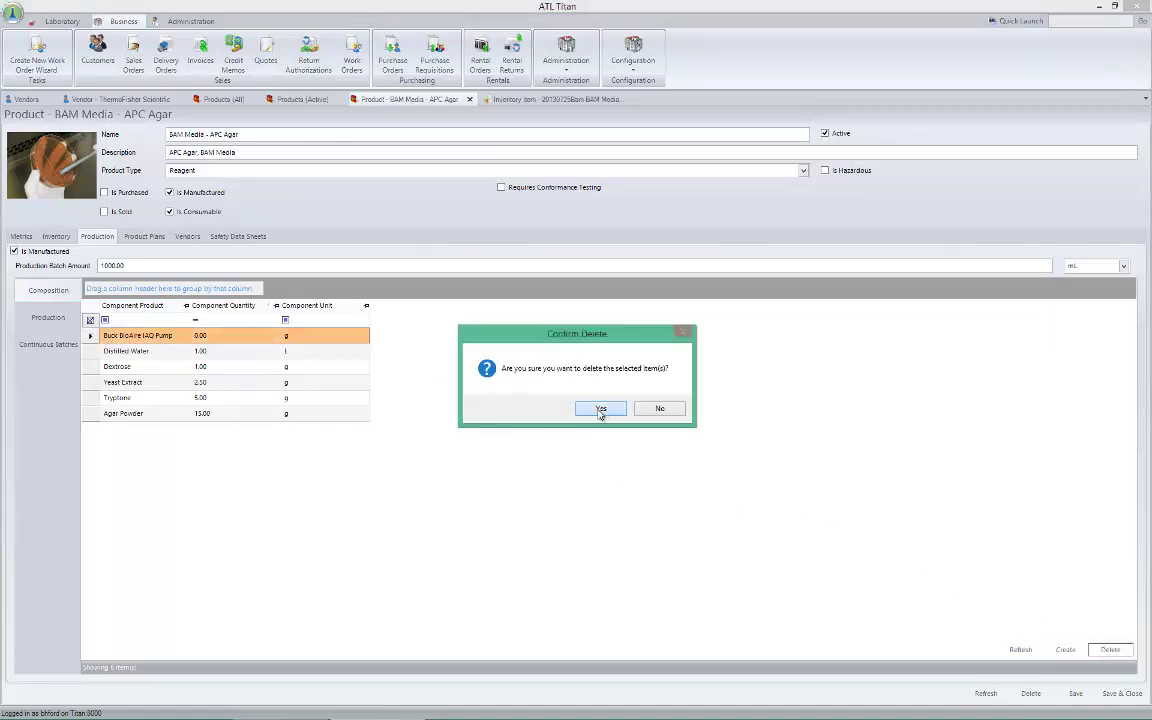
left_click(598, 408)
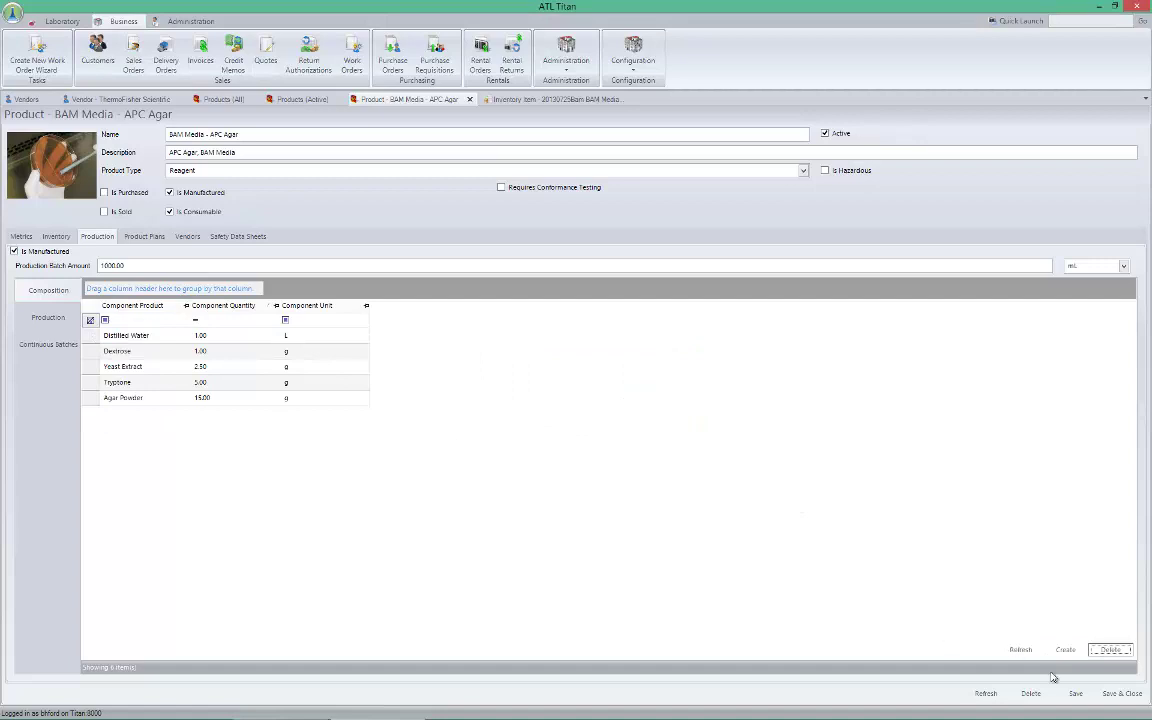
left_click(1086, 696)
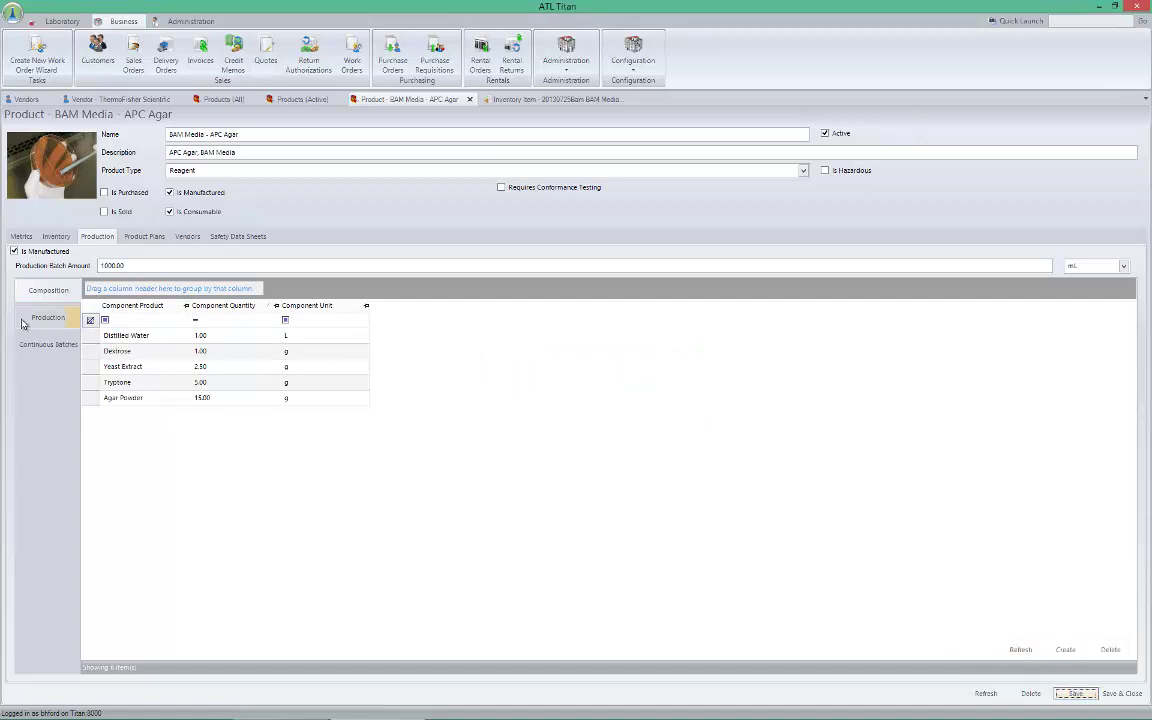
Review the agar's three production batches, then its empty Continuous Batches list
left_click(33, 320)
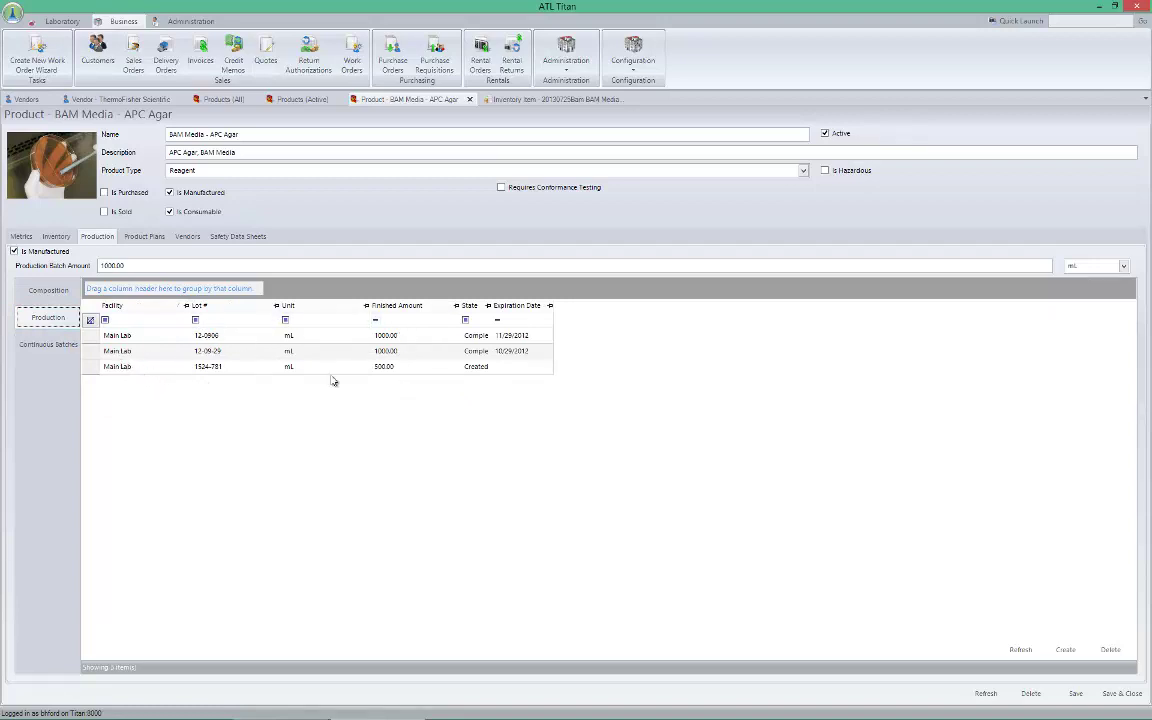
left_click(52, 349)
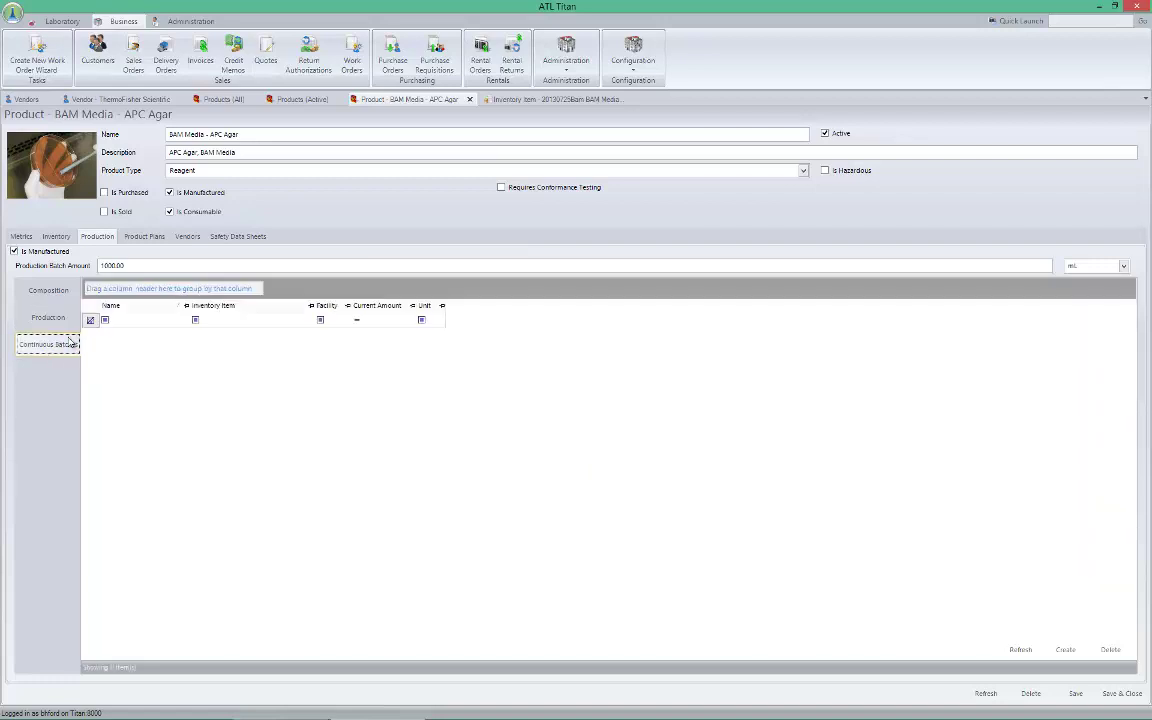
Check the agar's empty Plans and Vendors lists, then its empty Safety Data Sheets folder
left_click(144, 238)
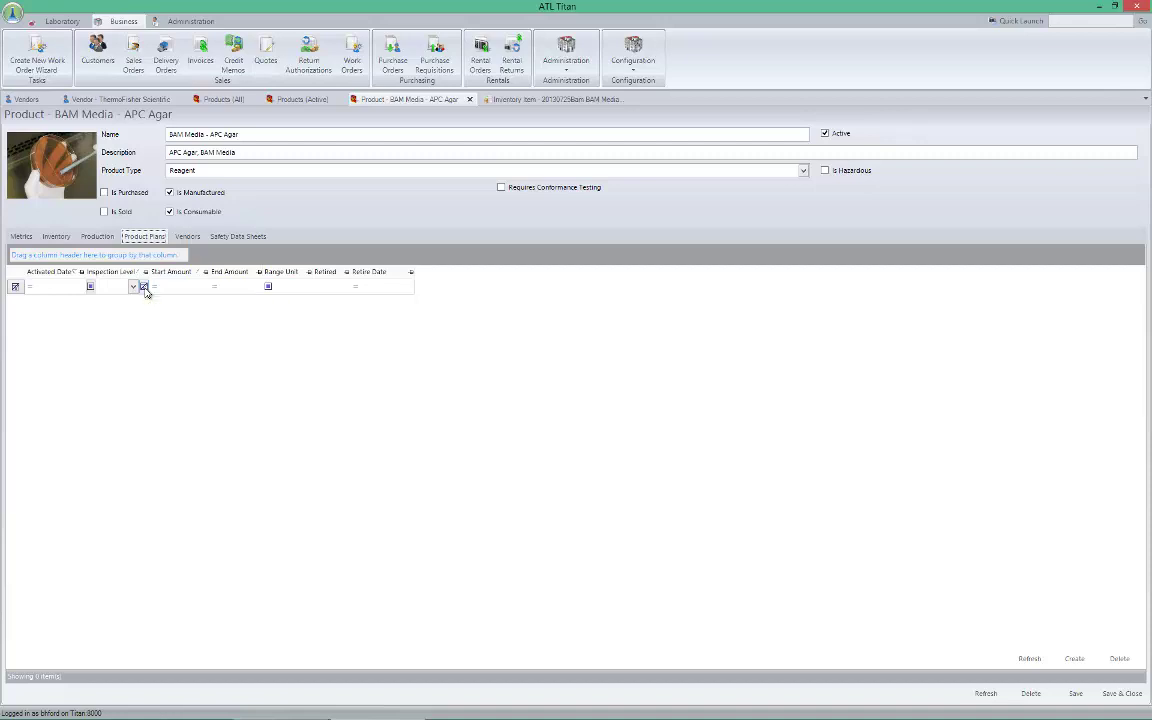
left_click(190, 232)
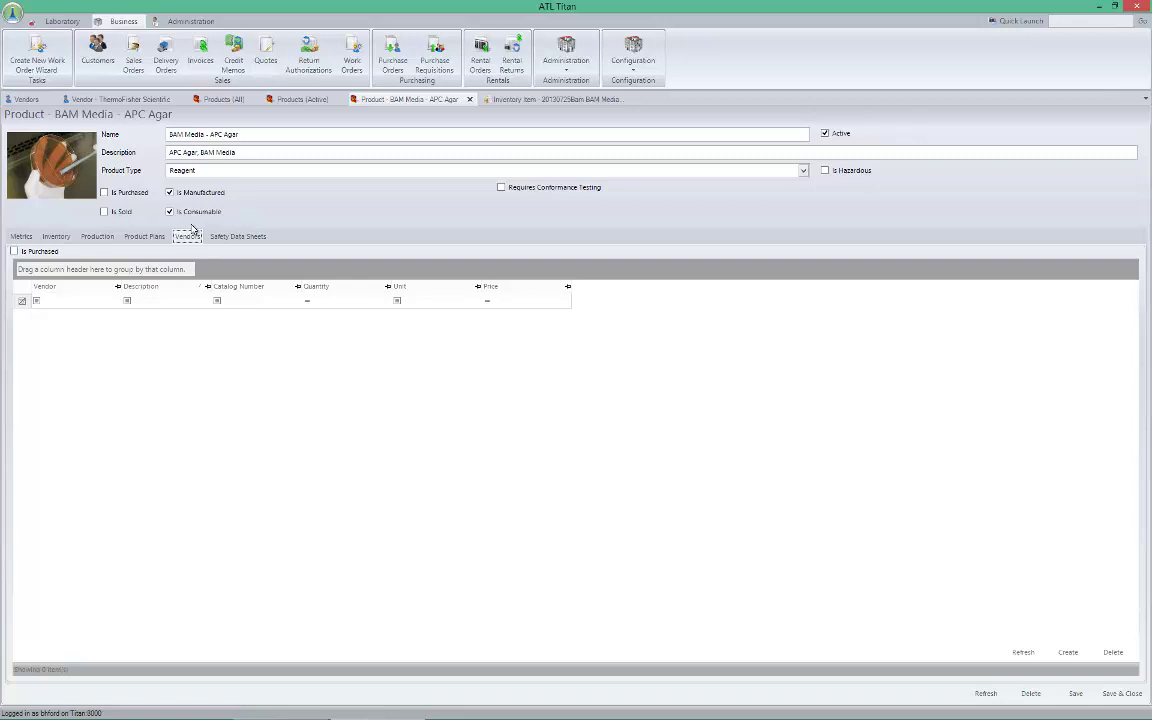
left_click(230, 237)
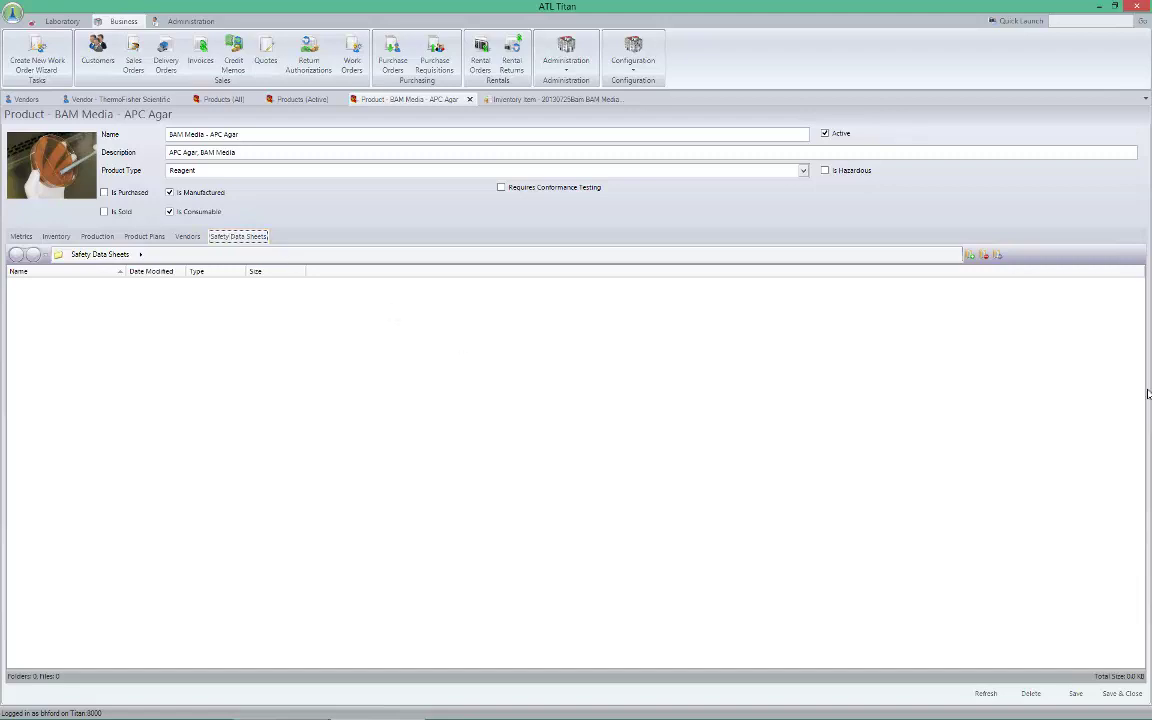
left_click(970, 255)
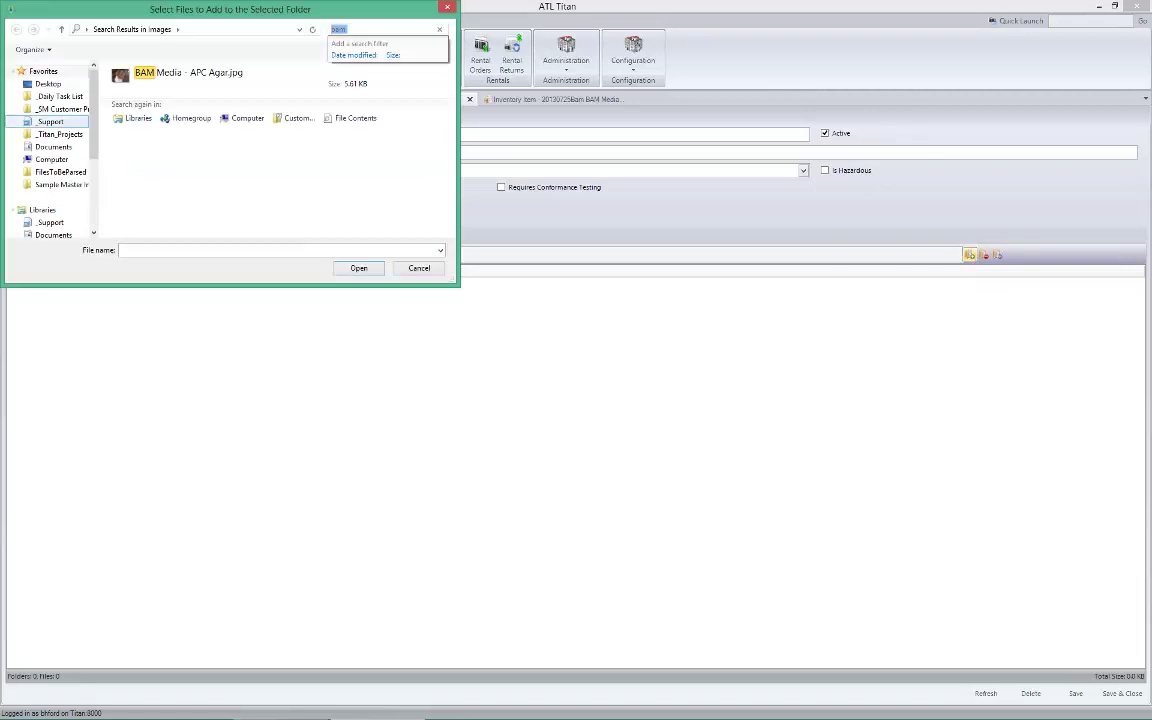
left_click(47, 84)
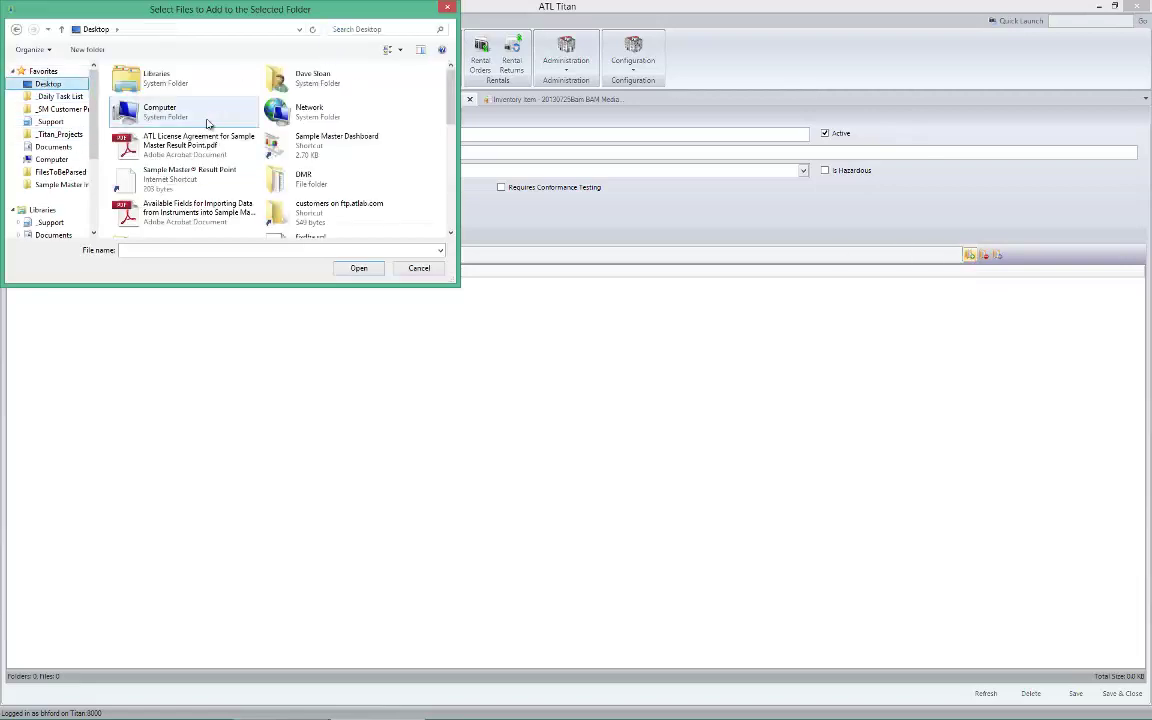
left_click(419, 269)
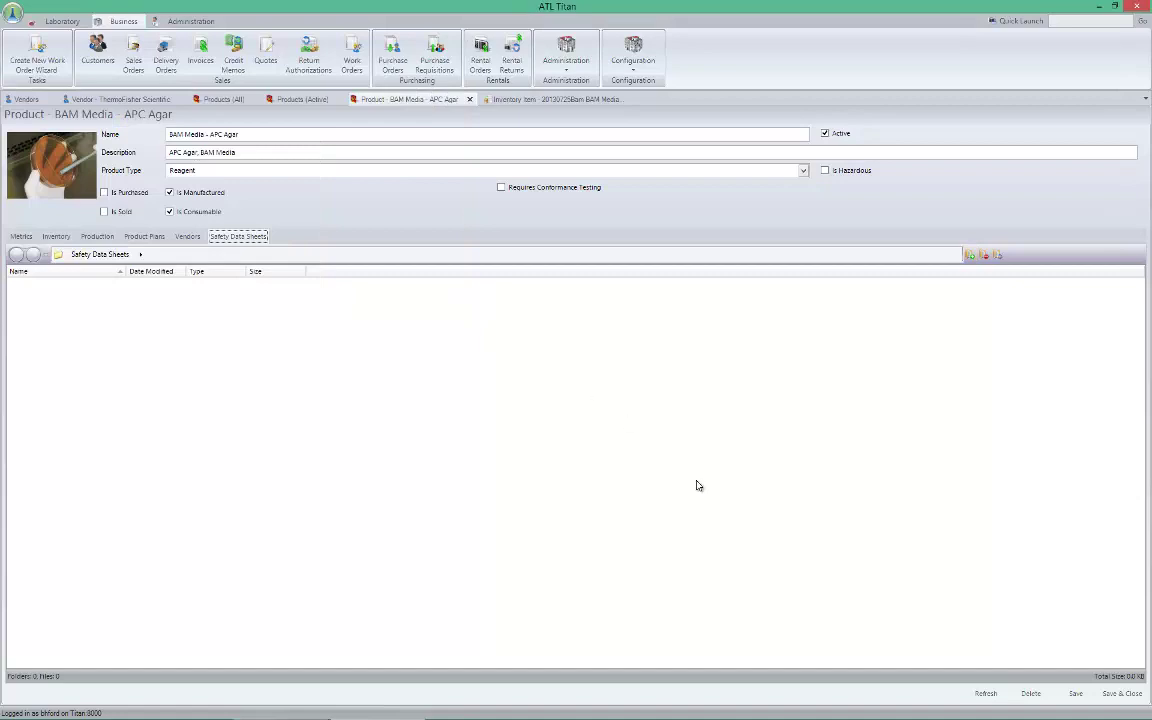
Filter the active products by 'hcl' and open HCl - ACS Grade as a Product record
left_click(297, 102)
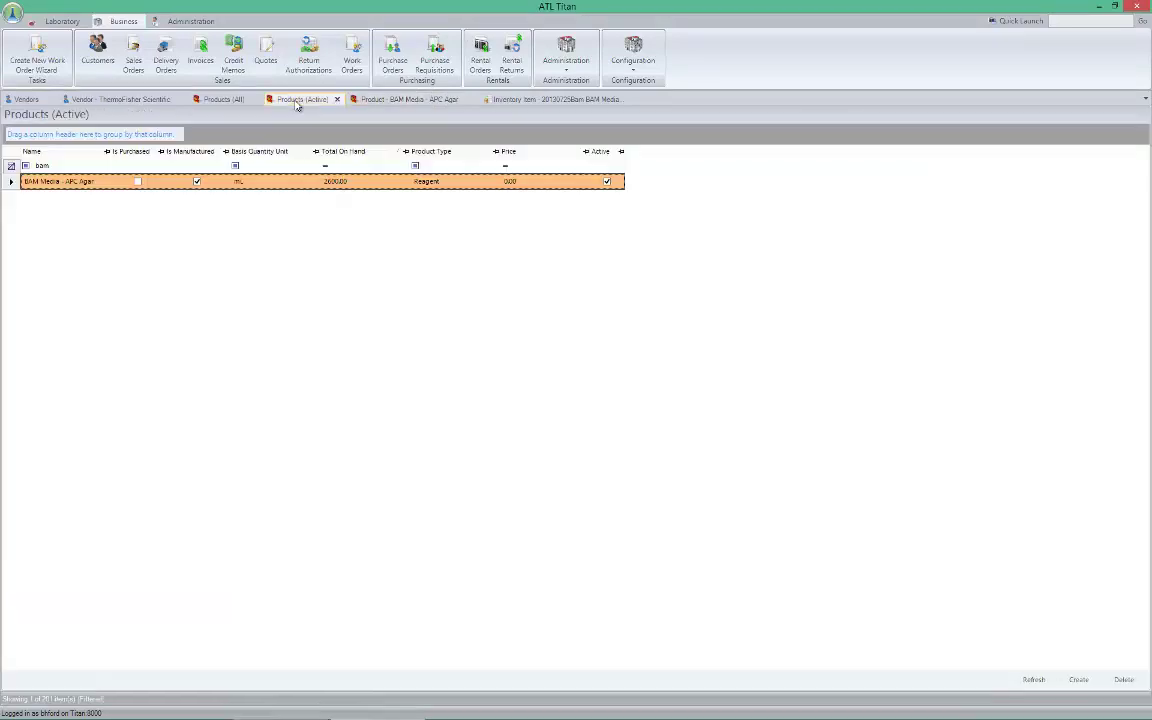
left_click(12, 167)
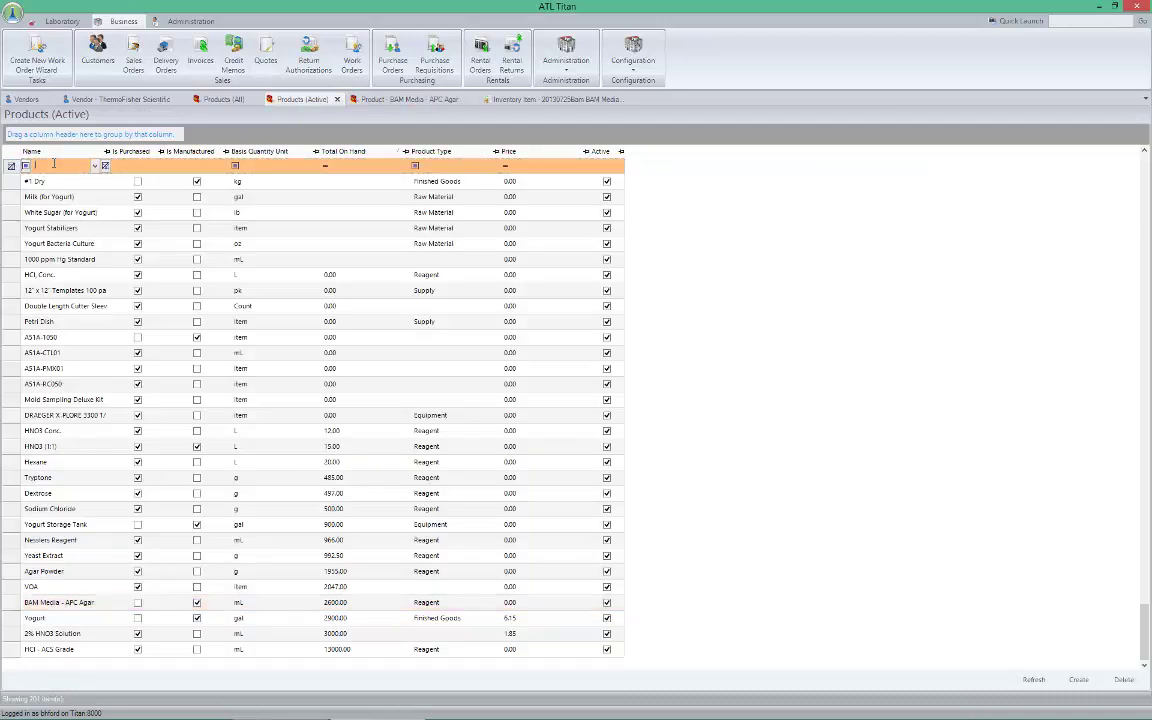
type("hcl")
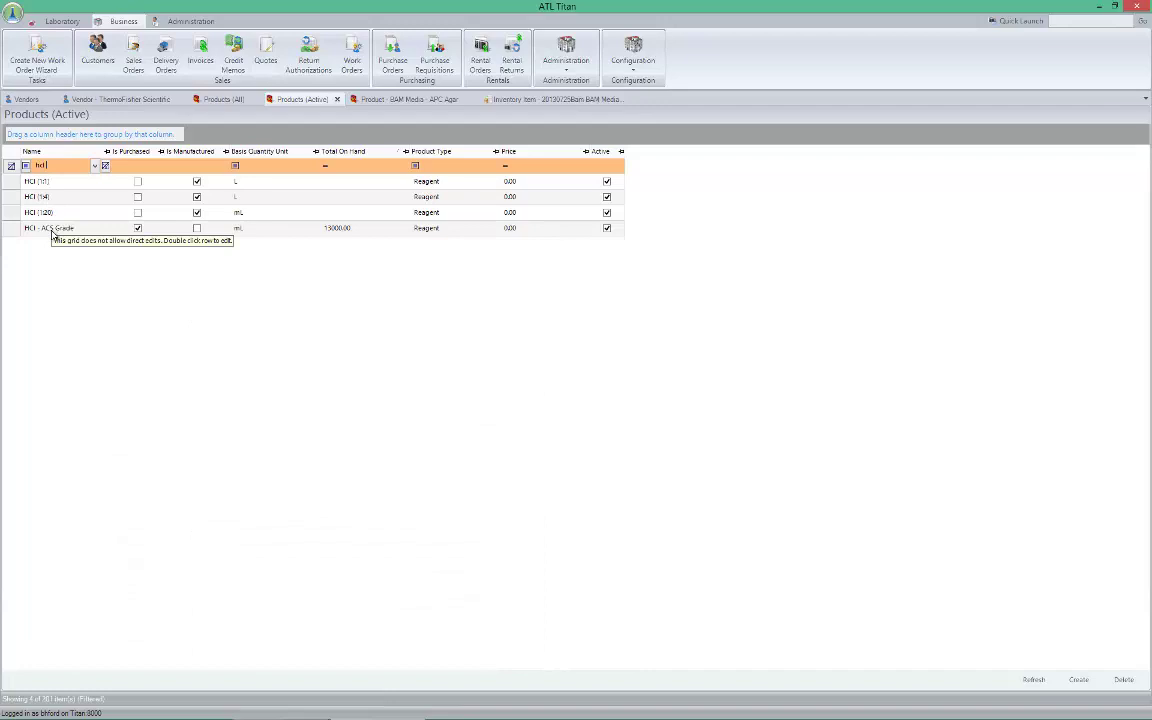
double_click(50, 228)
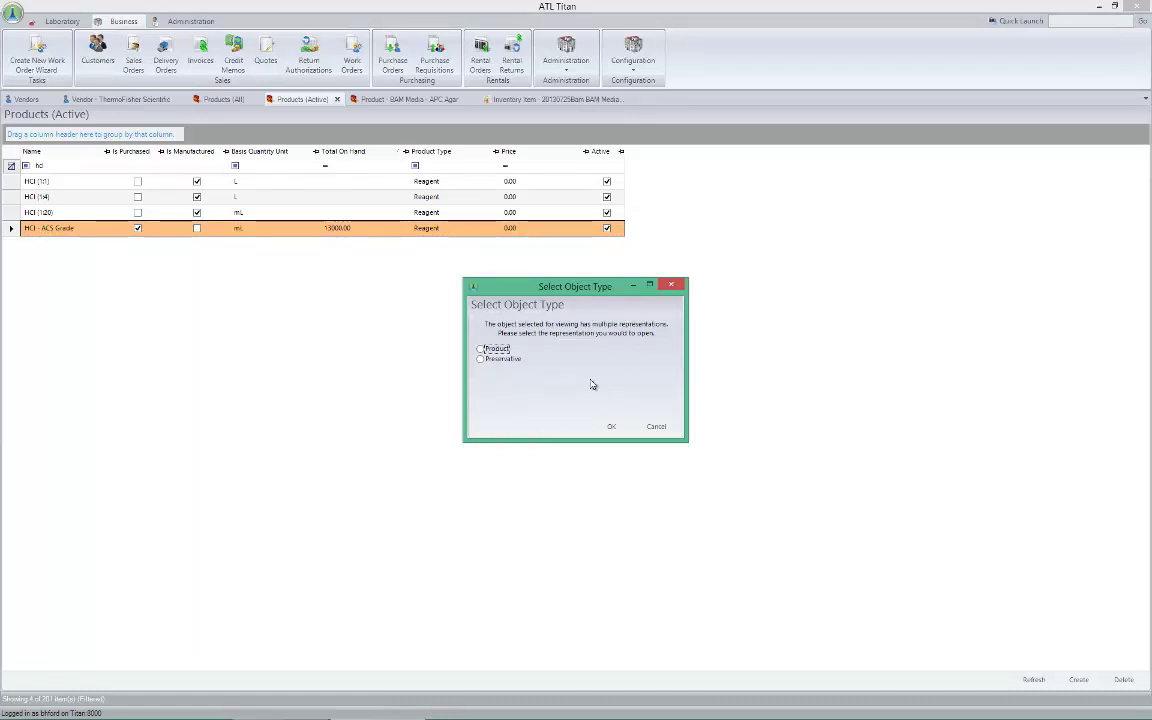
left_click(499, 351)
left_click(612, 428)
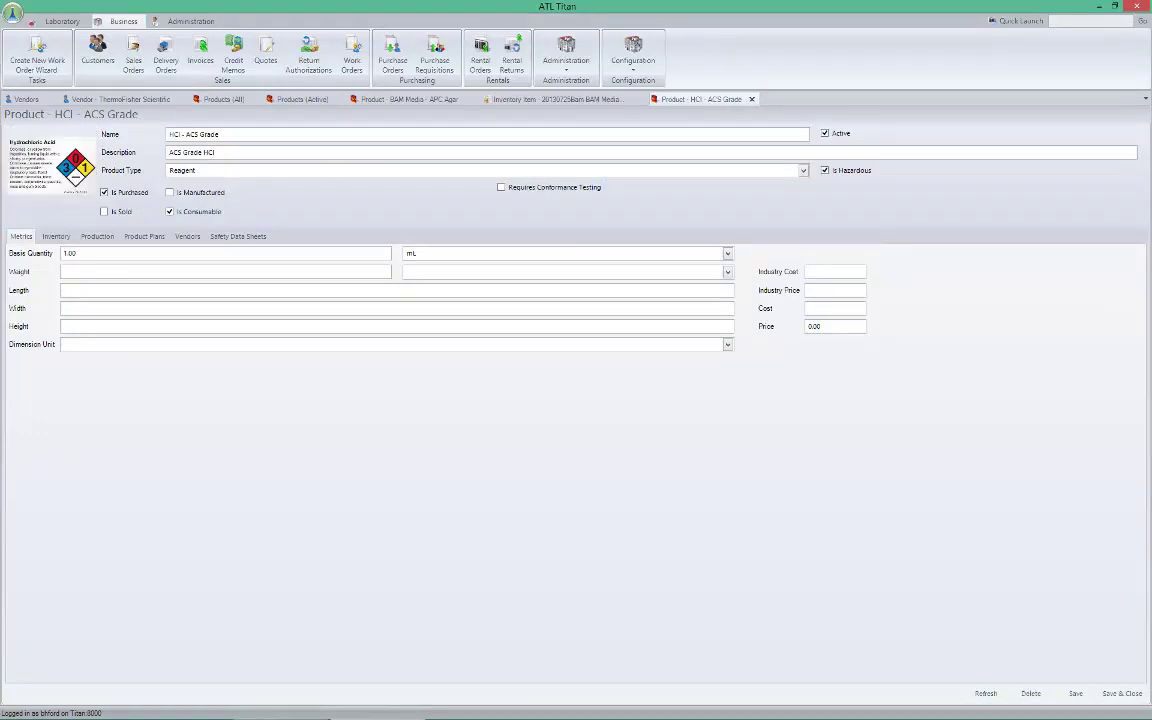
Start a new inventory item from the HCl - ACS Grade product's Inventory tab
left_click(114, 254)
left_click(56, 237)
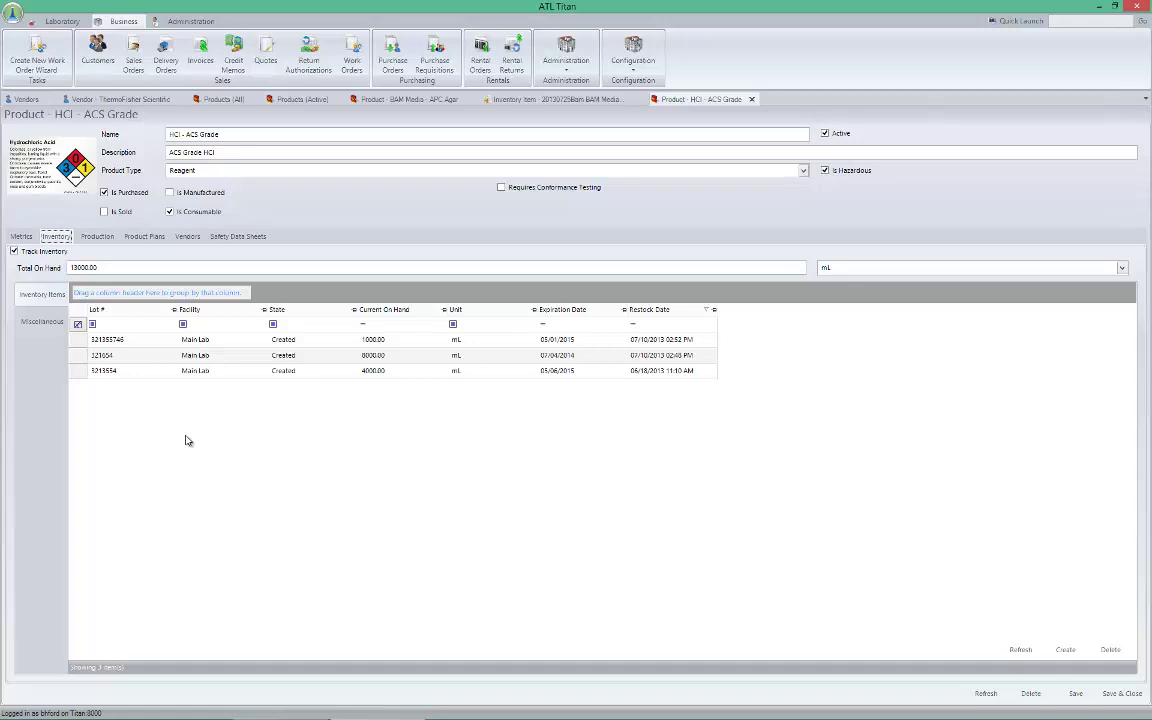
left_click(1062, 651)
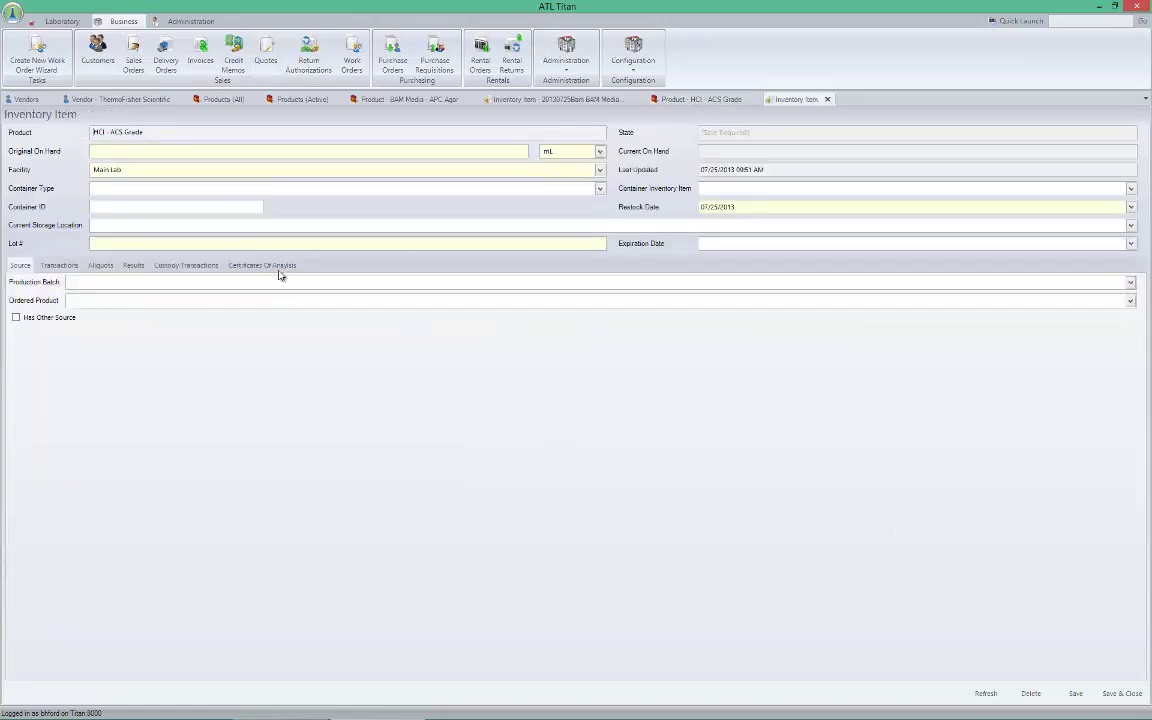
Enter the original on-hand amount, lot 24564-1231 and expiration date 10/25/2013
left_click(449, 152)
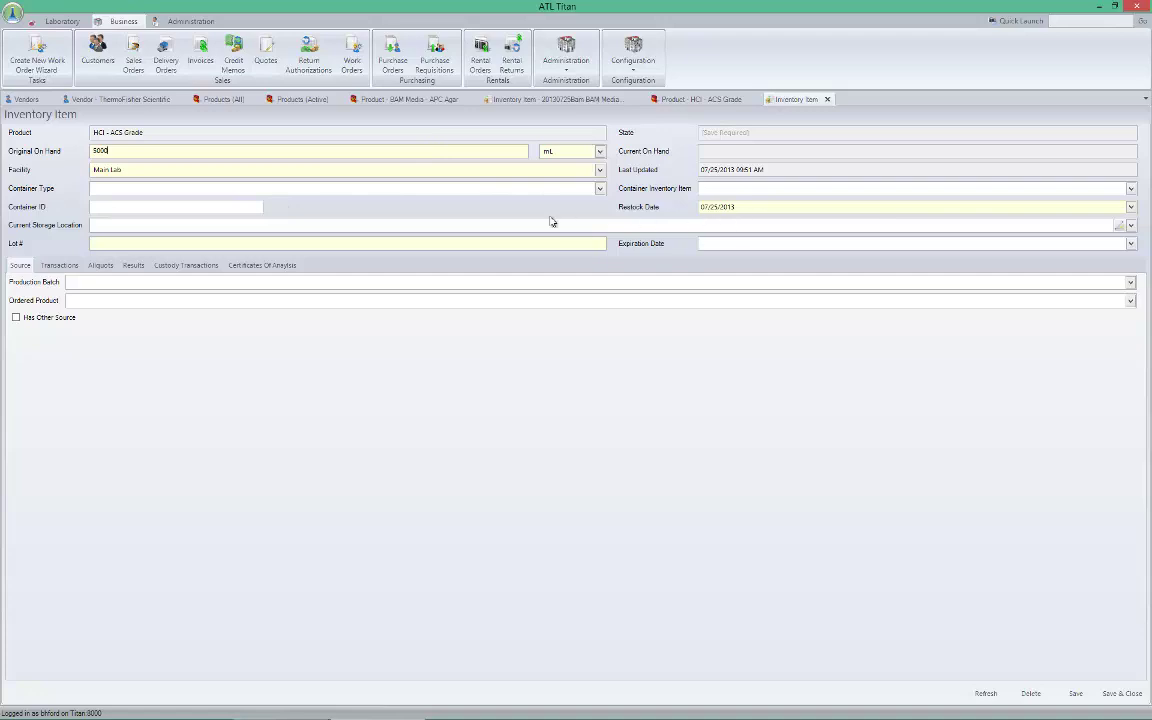
left_click(236, 240)
left_click(817, 244)
type("10/25/2")
type("013")
Browse the Ordered Product list and close it without choosing a product
left_click(95, 303)
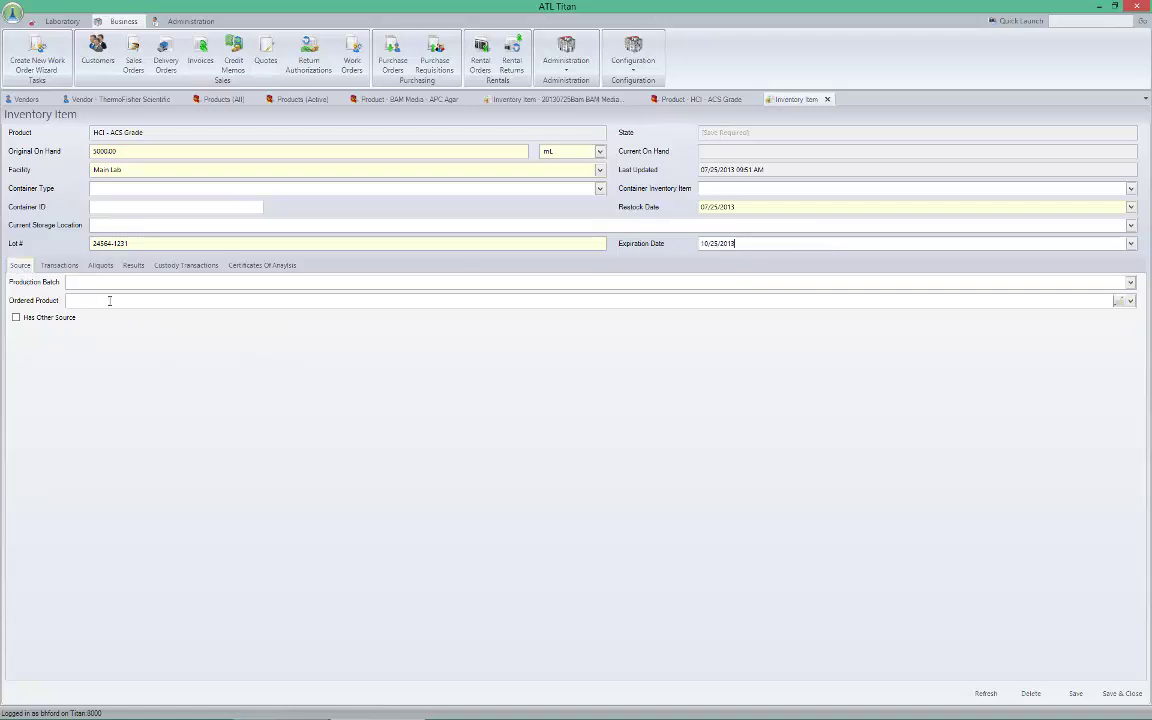
left_click(1131, 302)
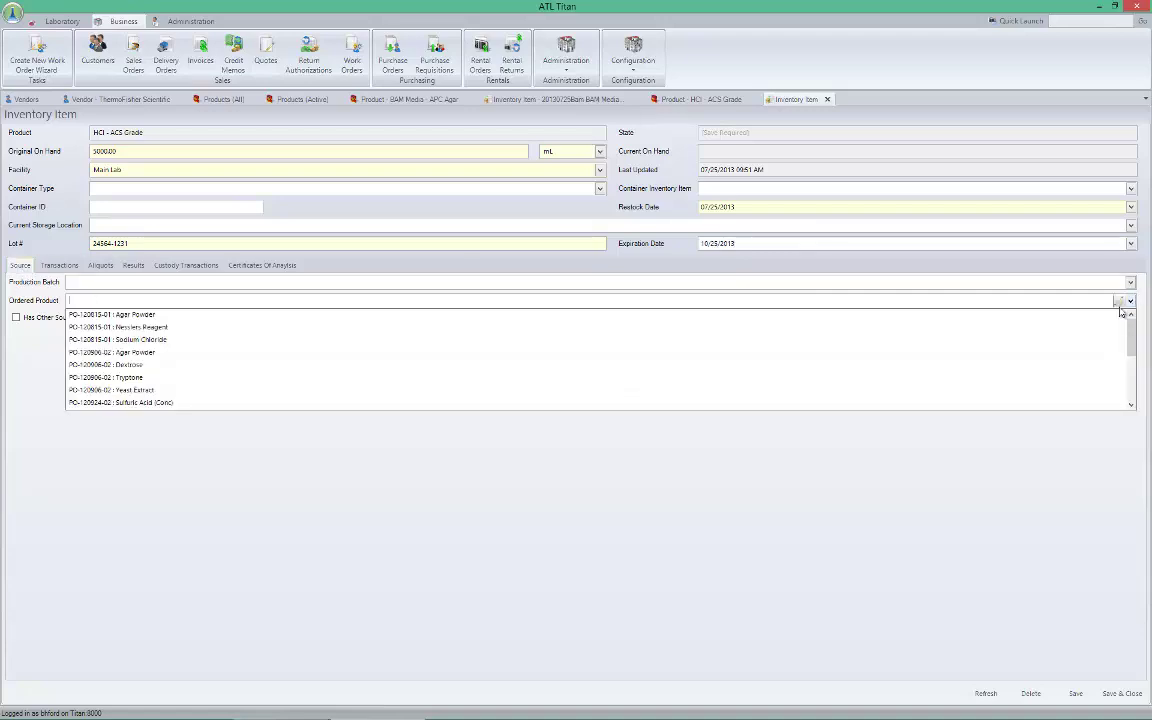
scroll(275, 339, "down", 5)
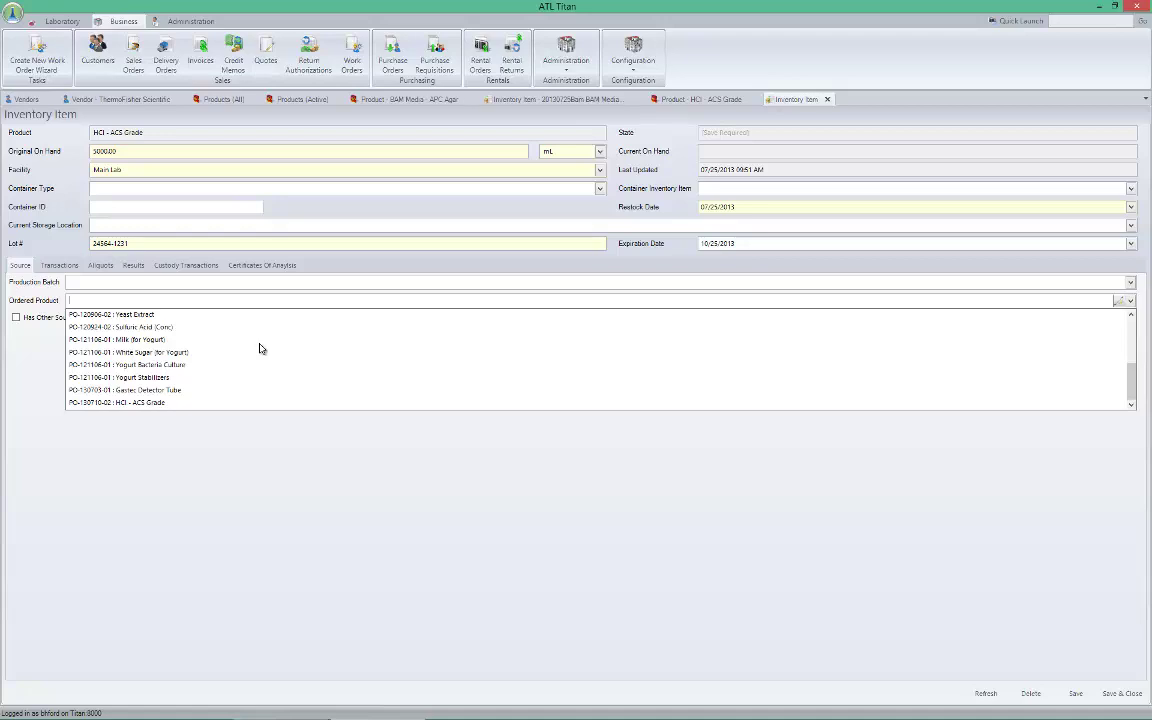
scroll(259, 348, "up", 5)
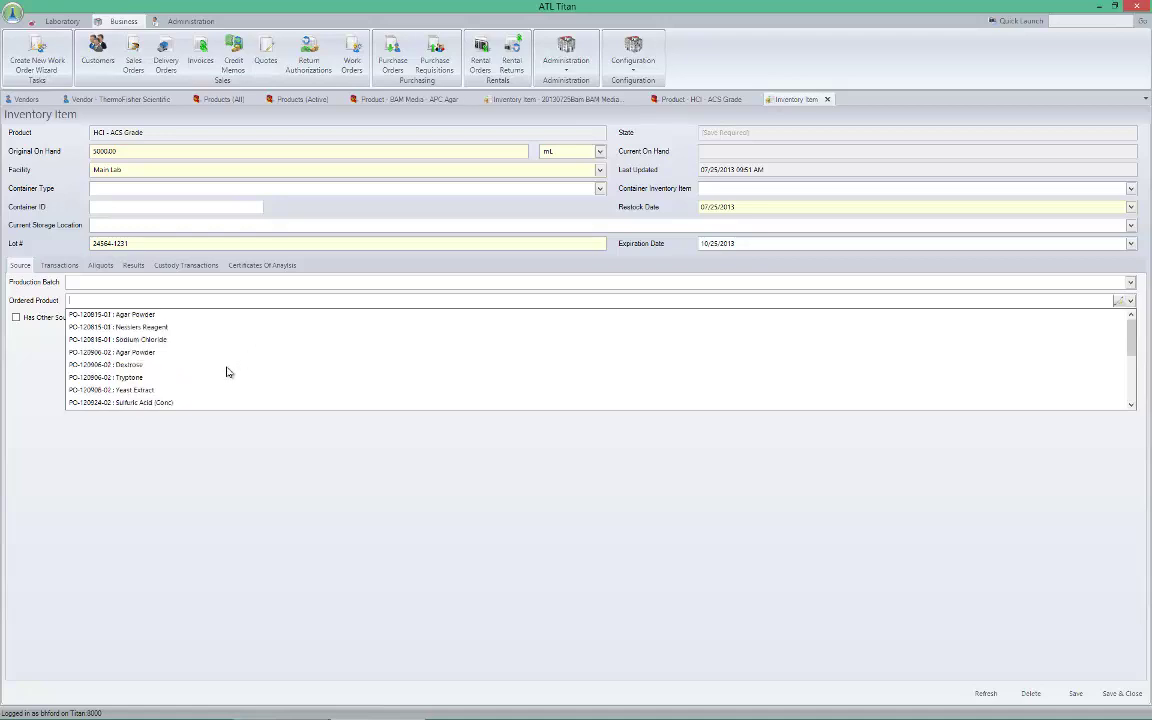
left_click(186, 280)
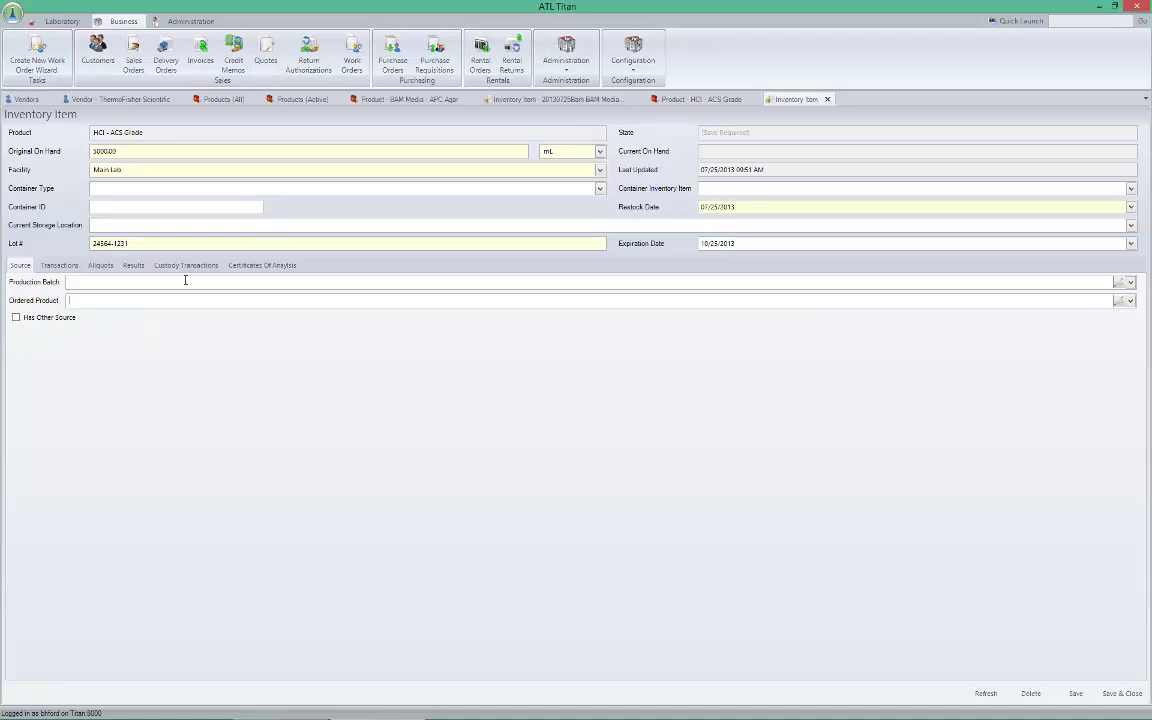
Create a purchase order with vendor ThermoFisher Scientific and save it
left_click(390, 60)
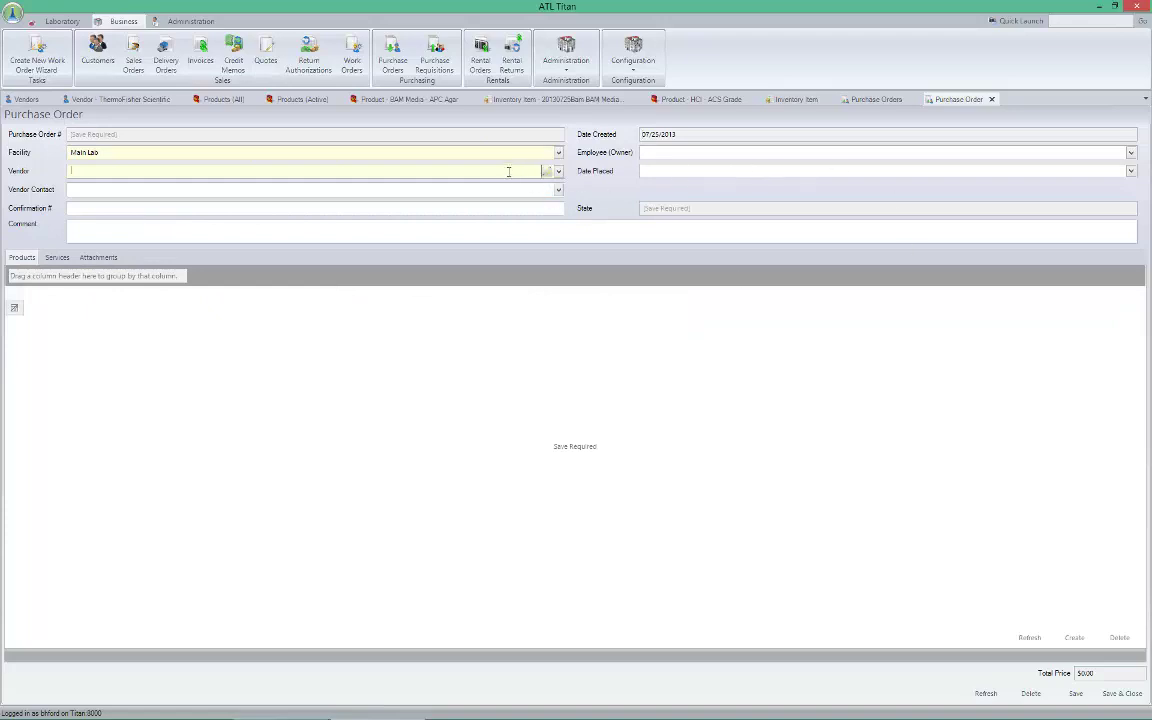
type("S")
key("BackSpace")
key("BackSpace")
type("Th")
left_click(466, 186)
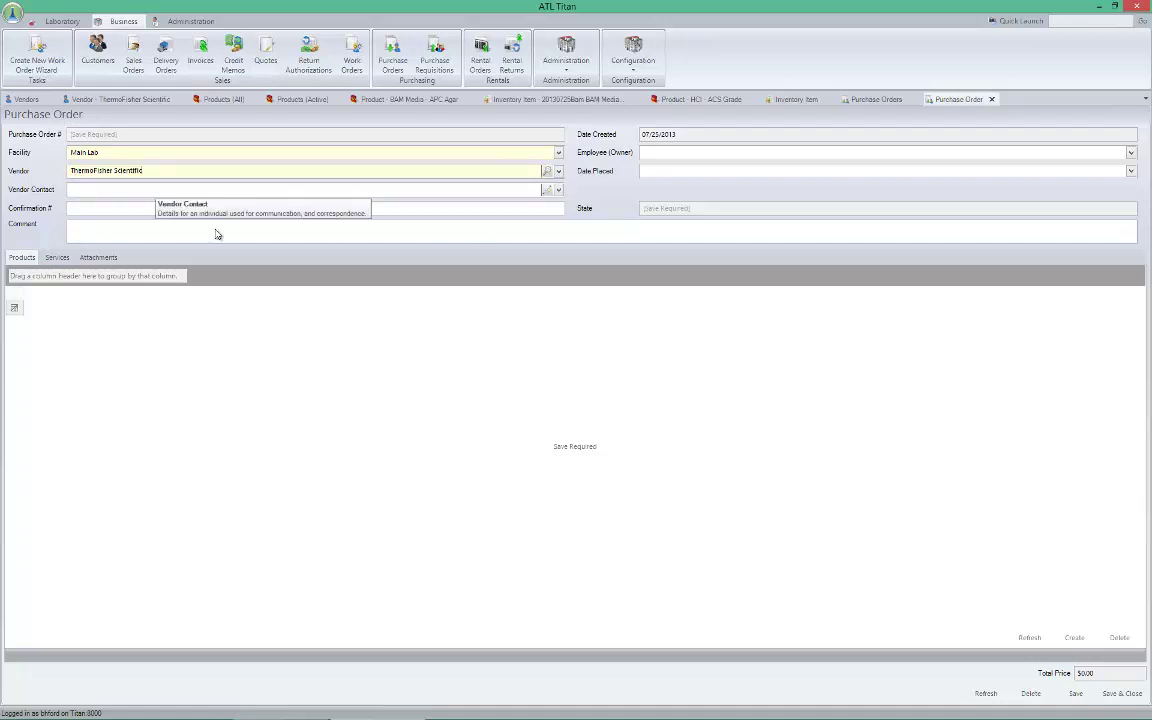
left_click(1075, 693)
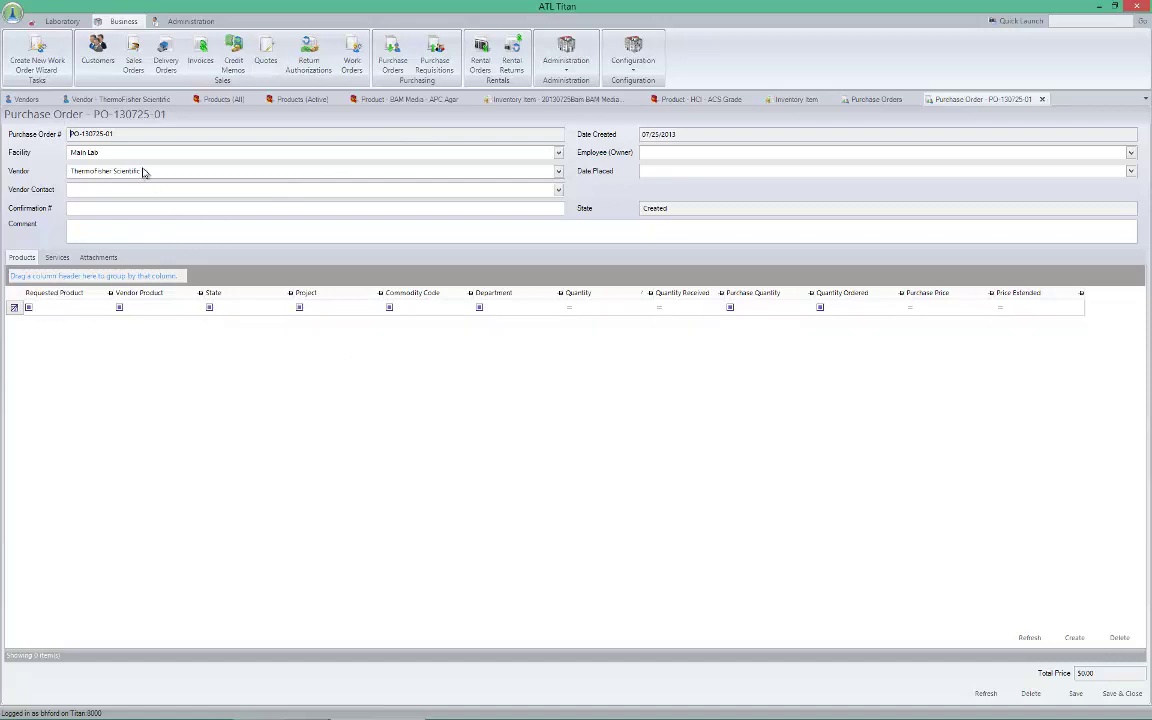
Add vendor product HCL, catalog 23165116, for HCl - ACS Grade at 5000 mL, 65.00, and save
left_click(107, 101)
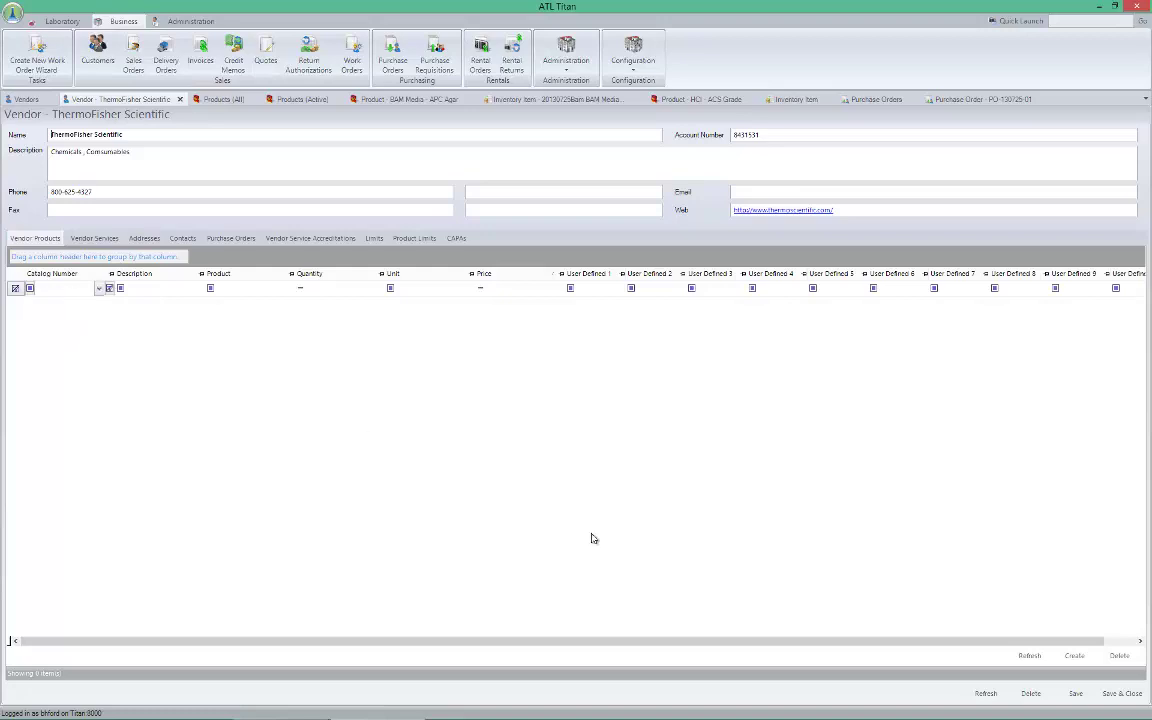
left_click(1074, 655)
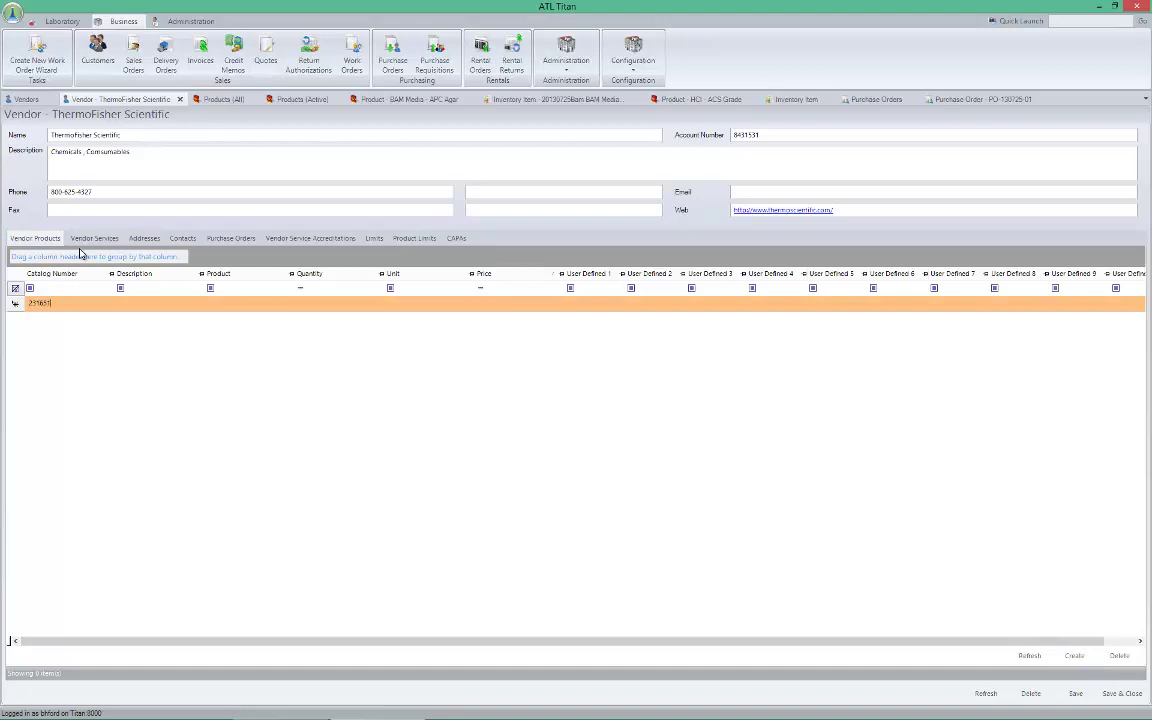
key("Tab")
type("HCL")
key("Tab")
left_click(289, 305)
type("HCl (1:1")
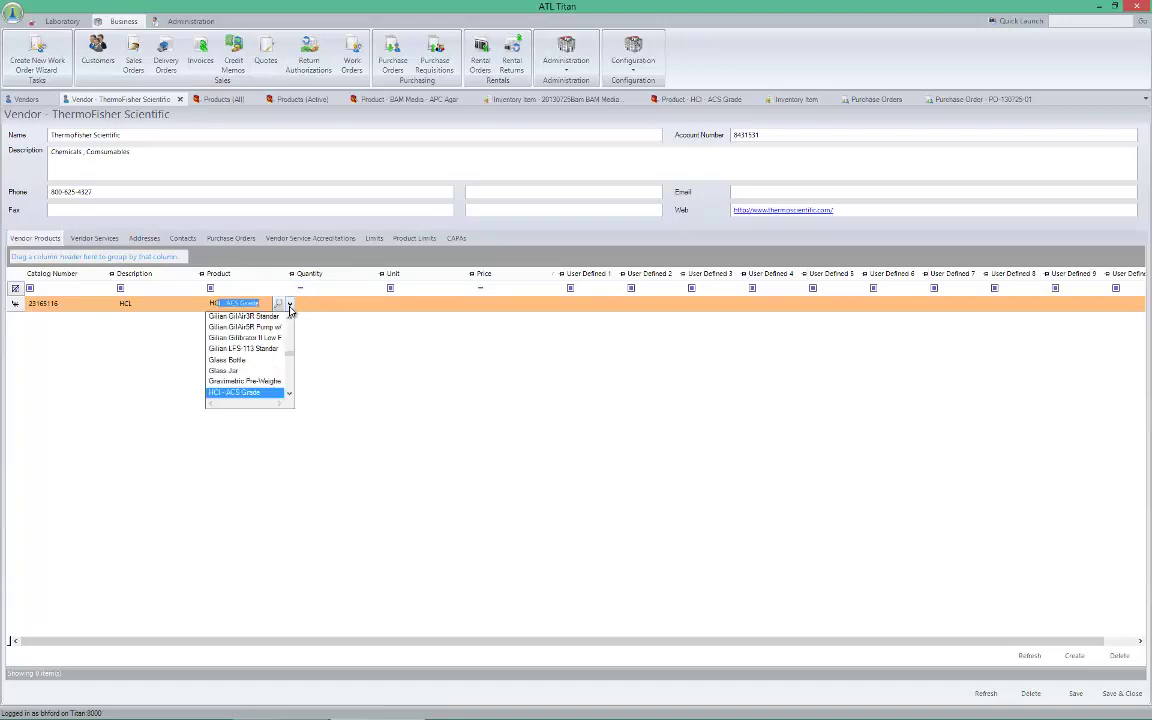
left_click(236, 390)
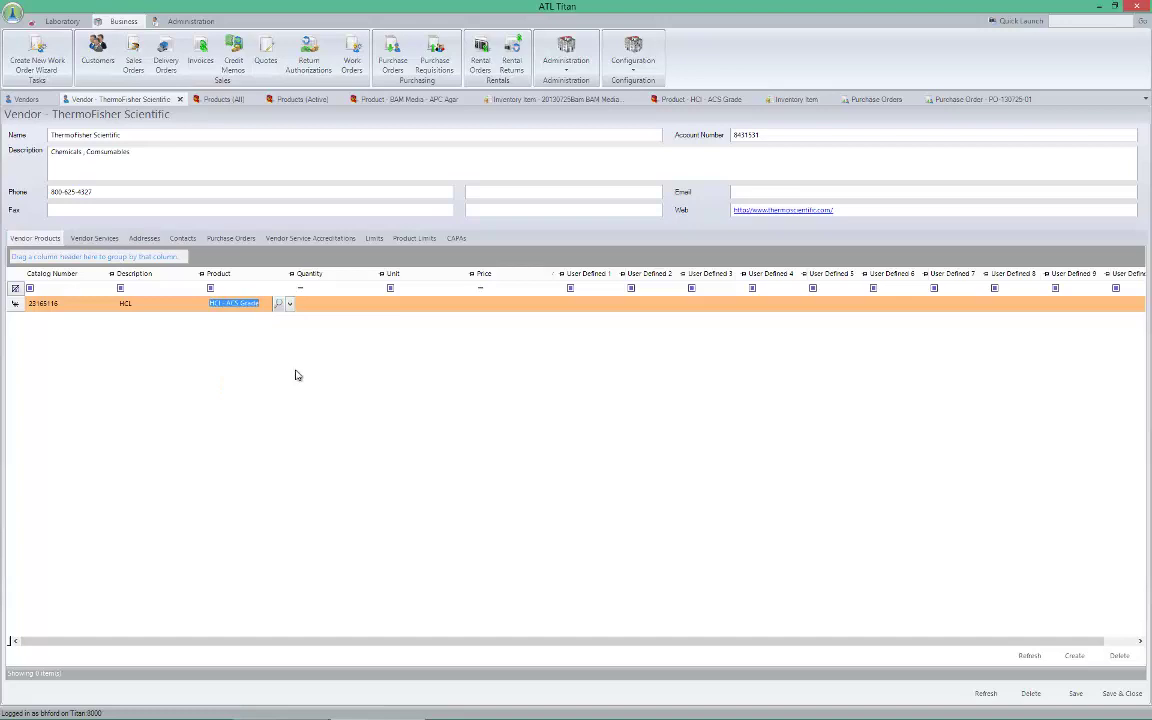
left_click(348, 304)
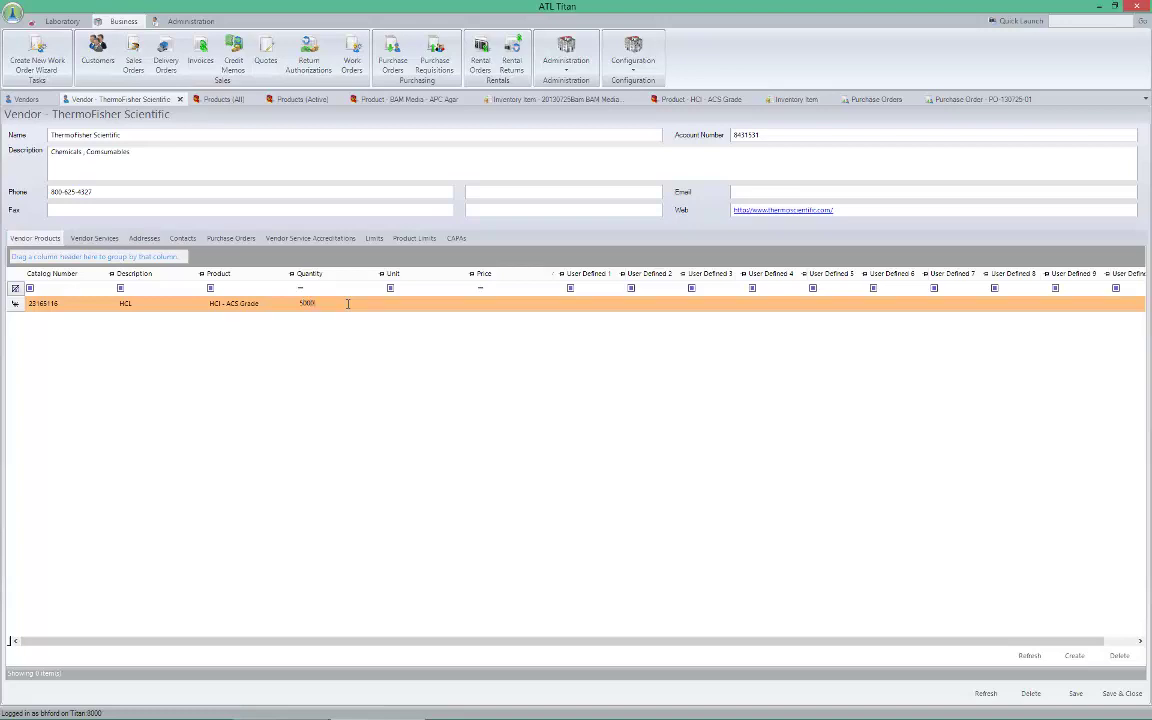
key("Tab")
key("Tab")
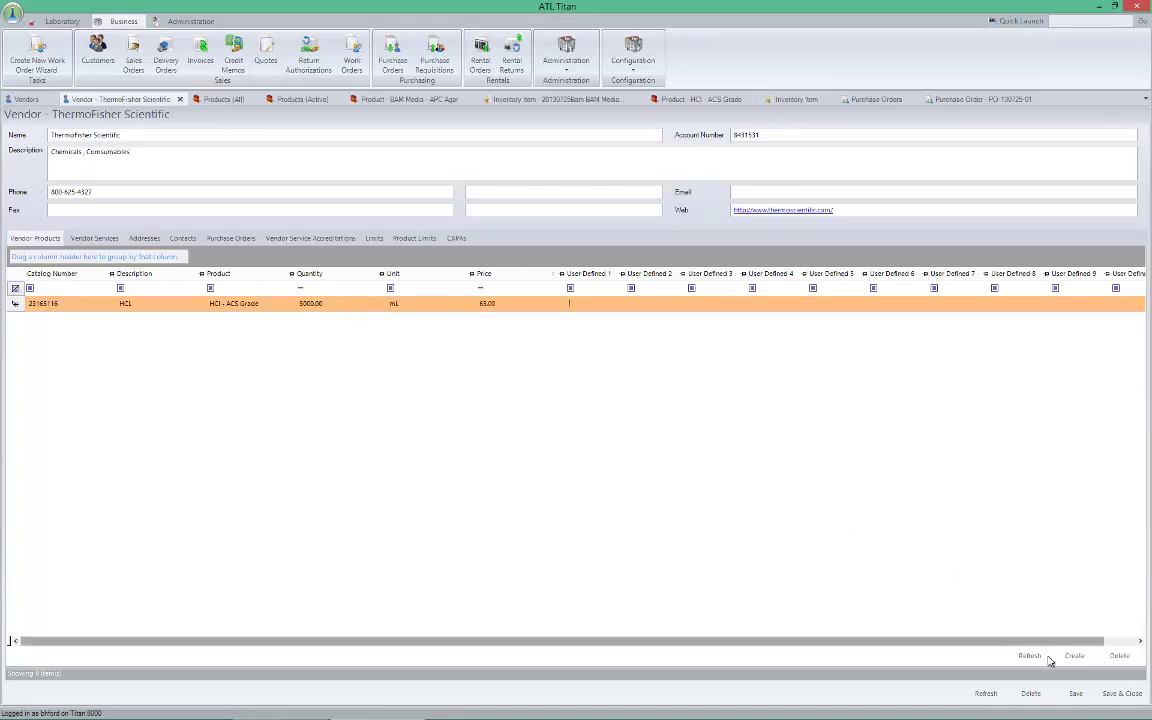
left_click(1073, 694)
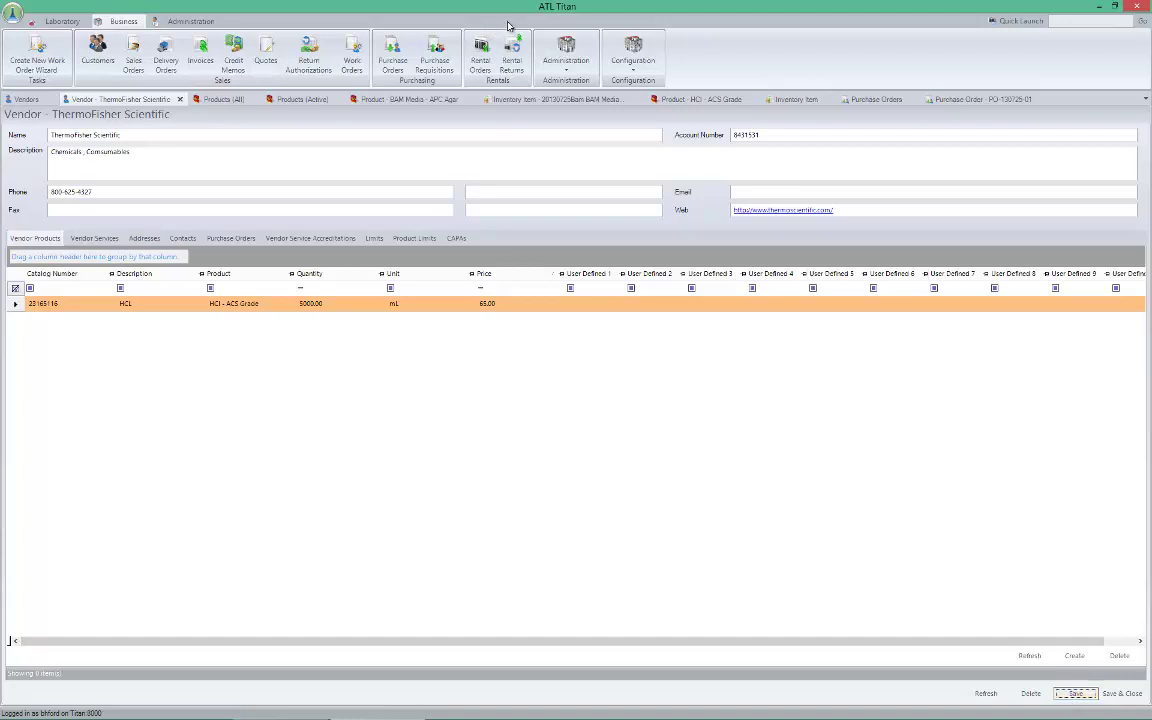
Return to the new purchase order and add a product line
left_click(977, 100)
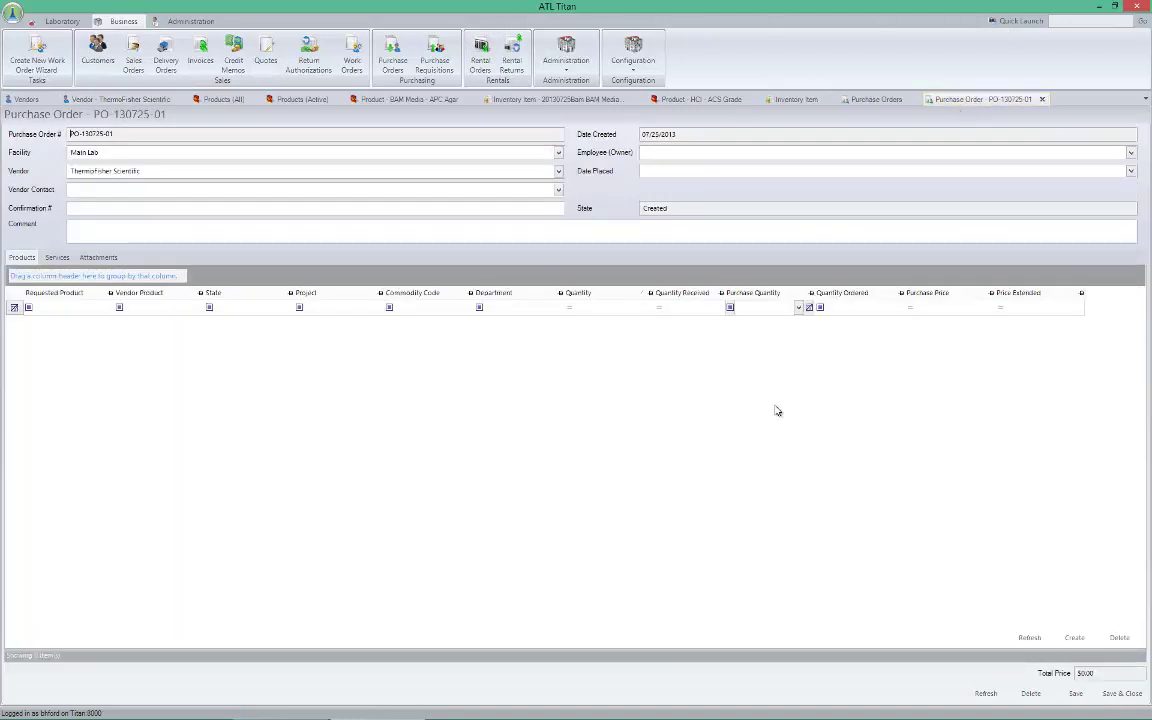
left_click(1027, 640)
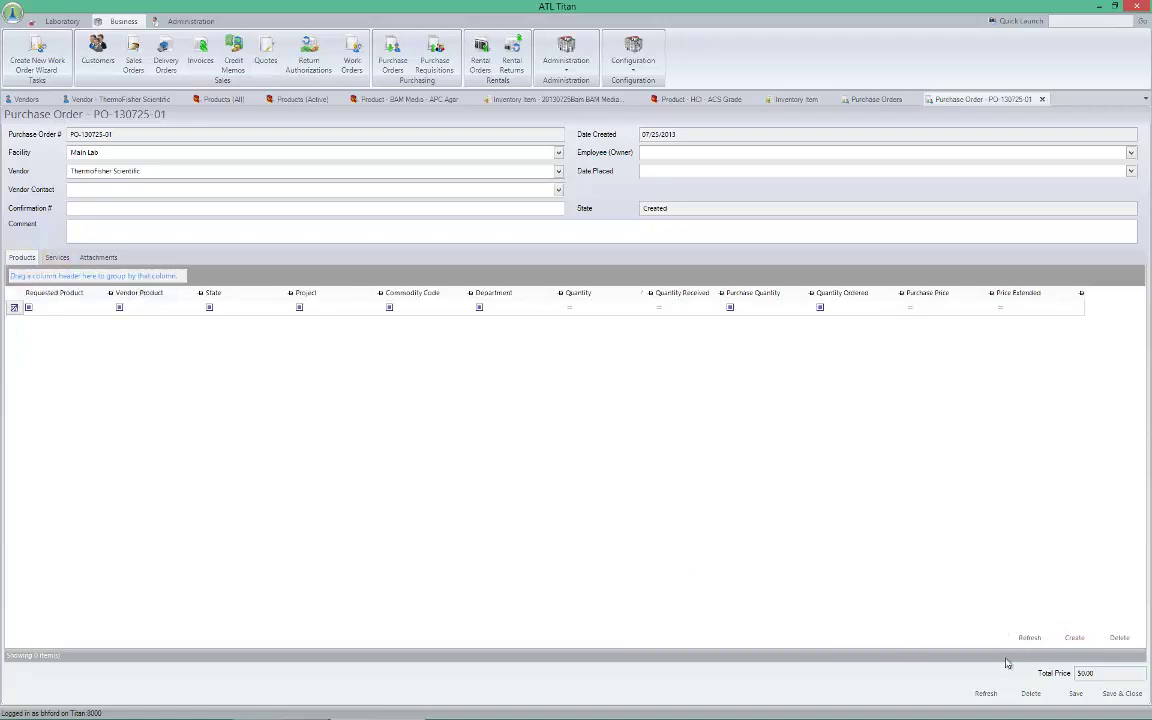
left_click(1066, 637)
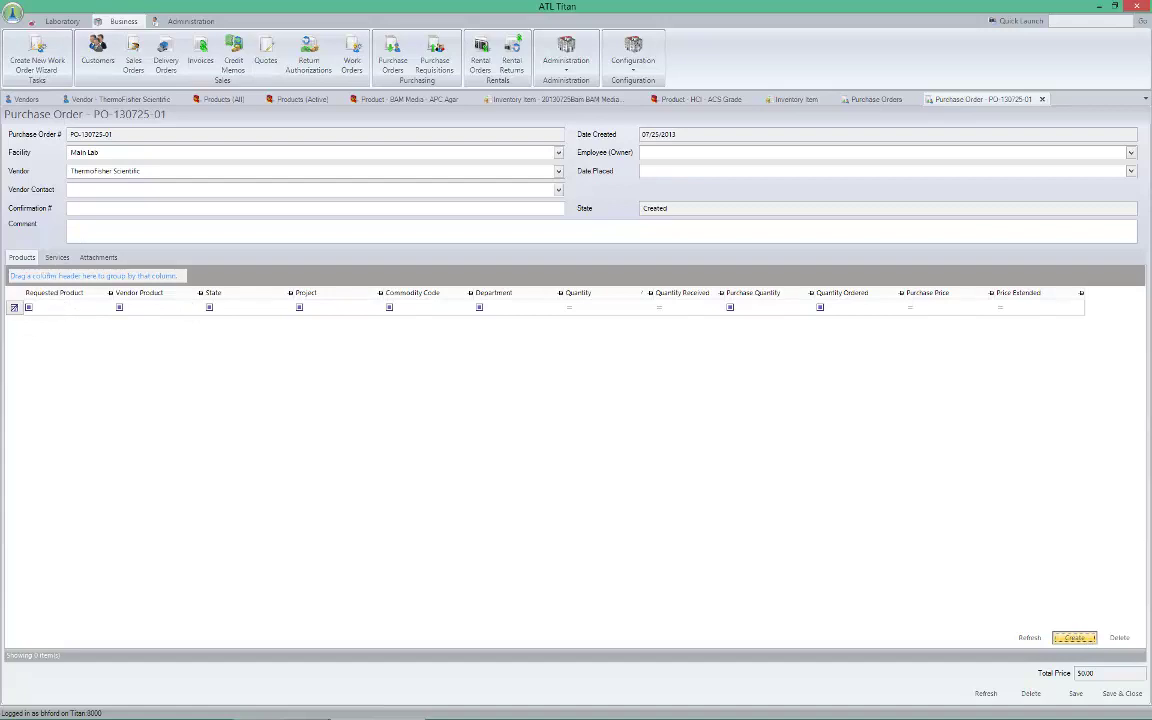
left_click(1074, 637)
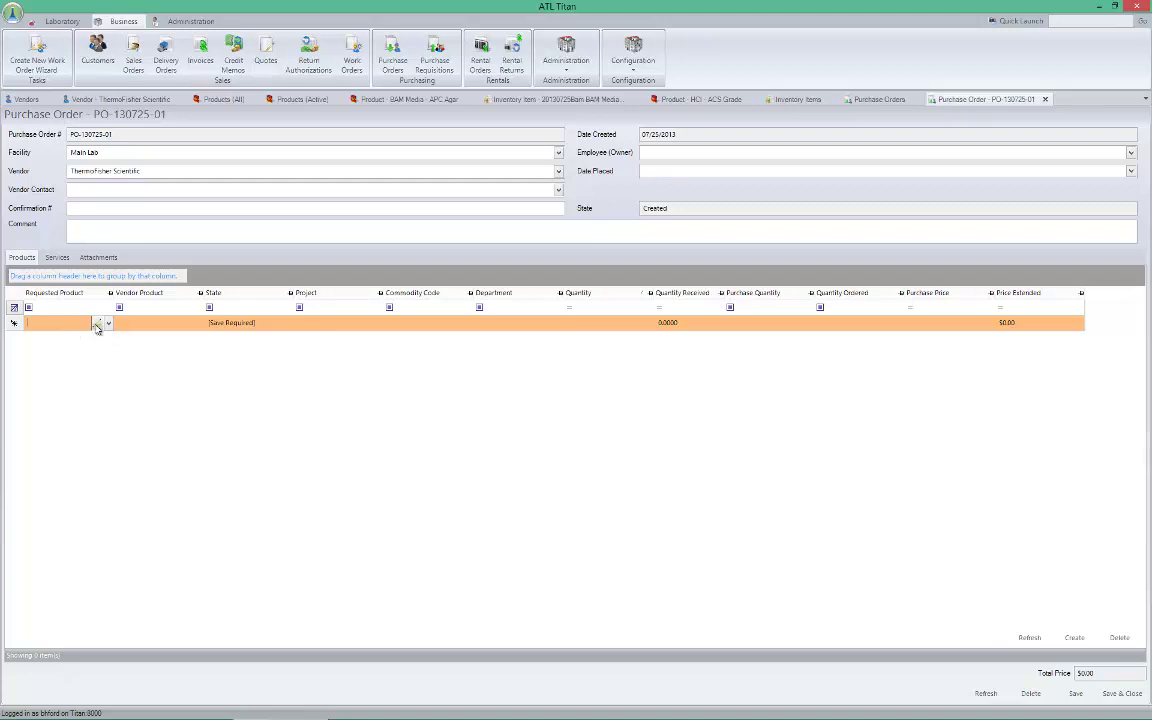
Set the line to requested product HCl - ACS with vendor product HCl - ACS Grade, and save
left_click(108, 325)
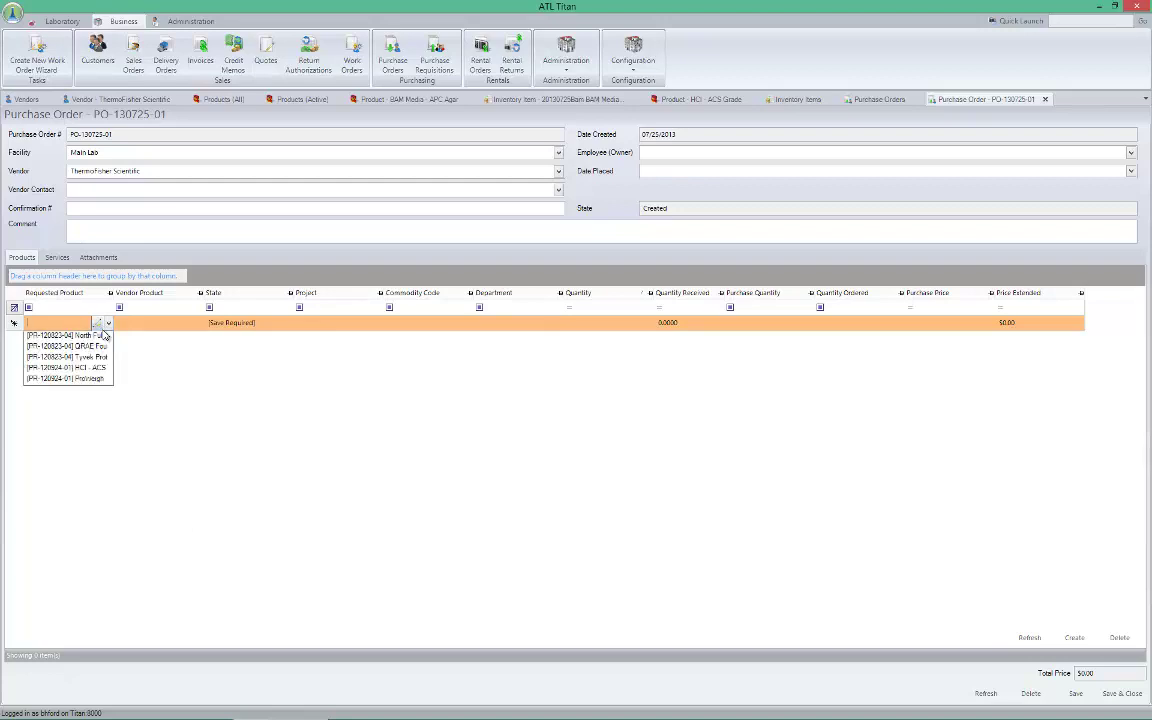
key("Down")
key("Down")
key("Down")
key("Down")
key("Down")
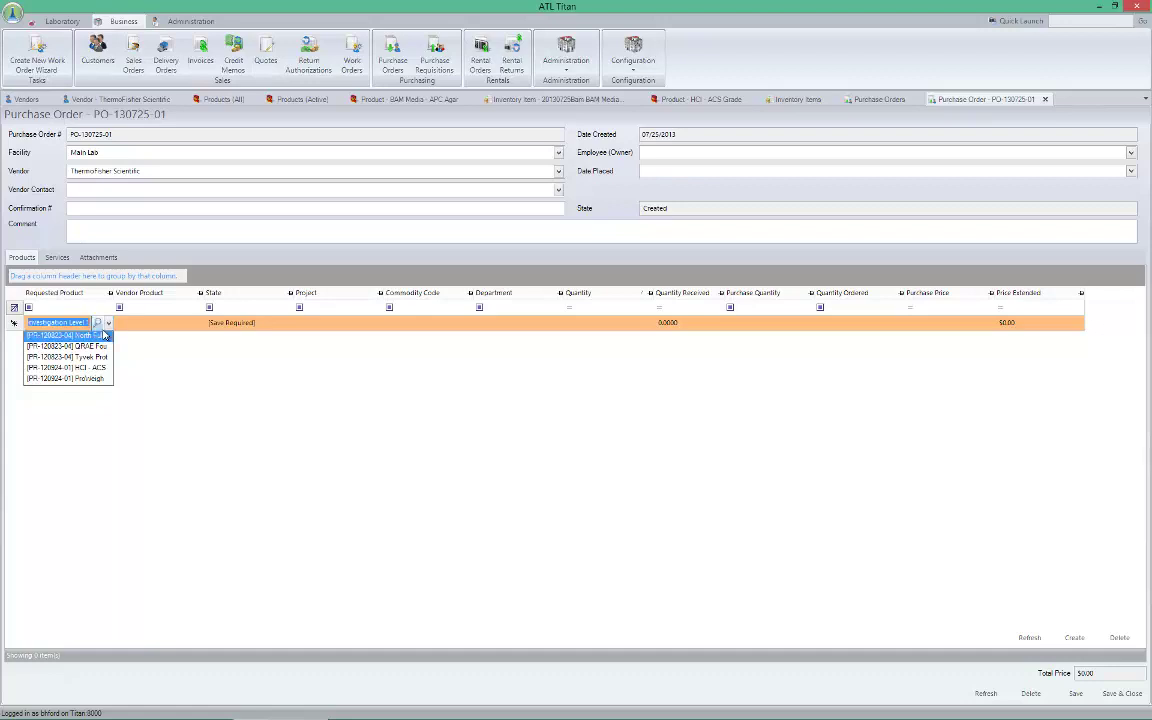
key("Up")
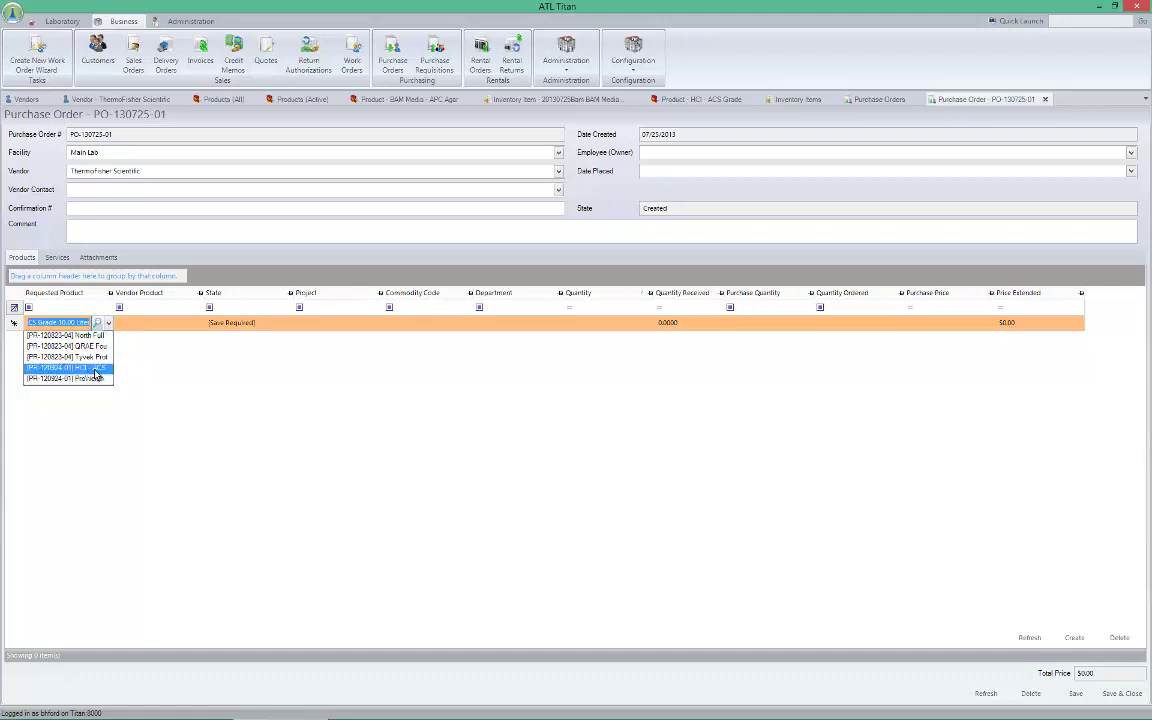
left_click(96, 369)
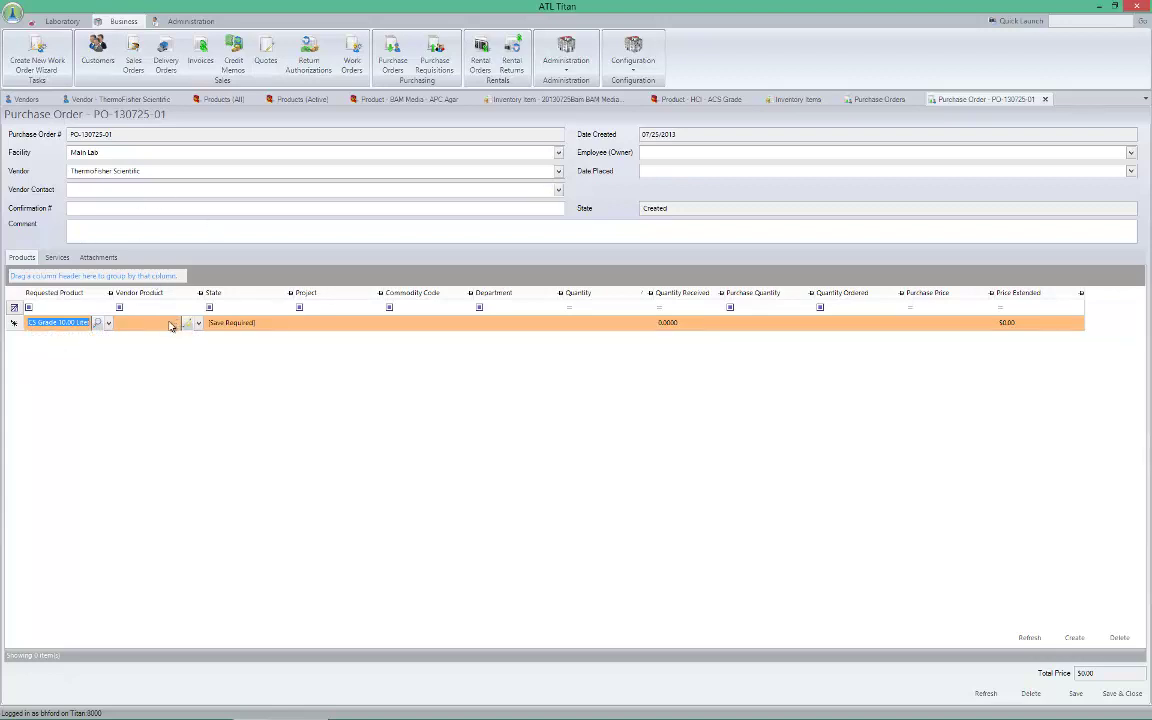
left_click(188, 323)
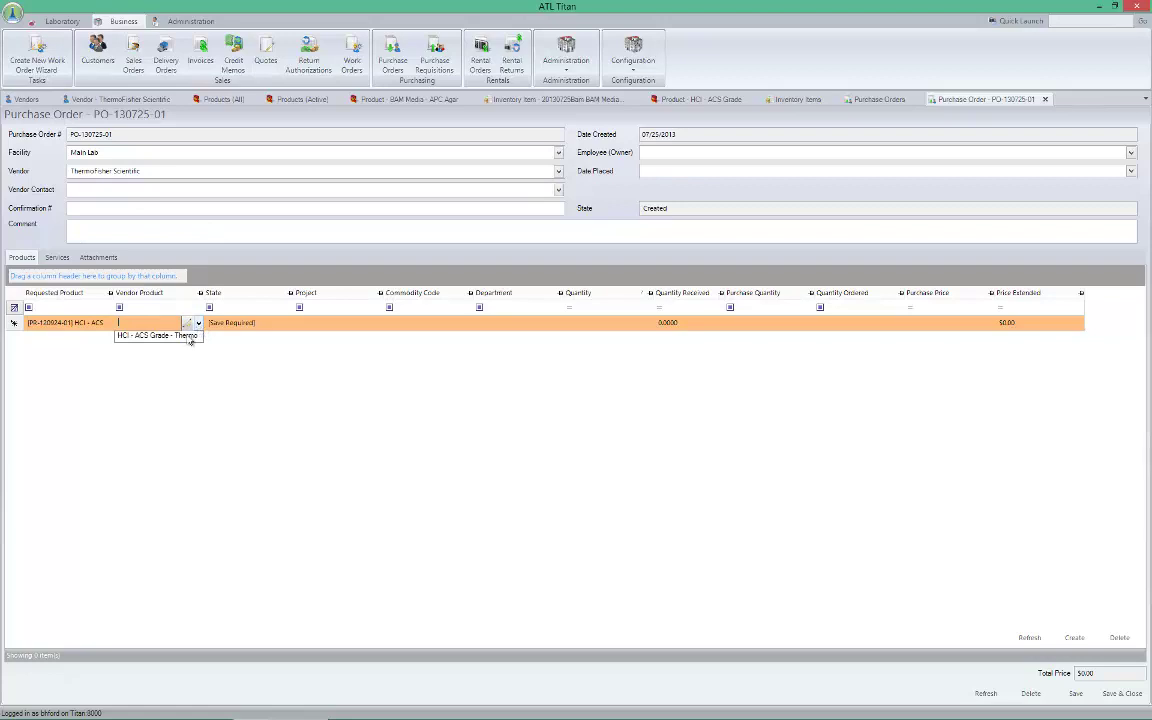
left_click(185, 336)
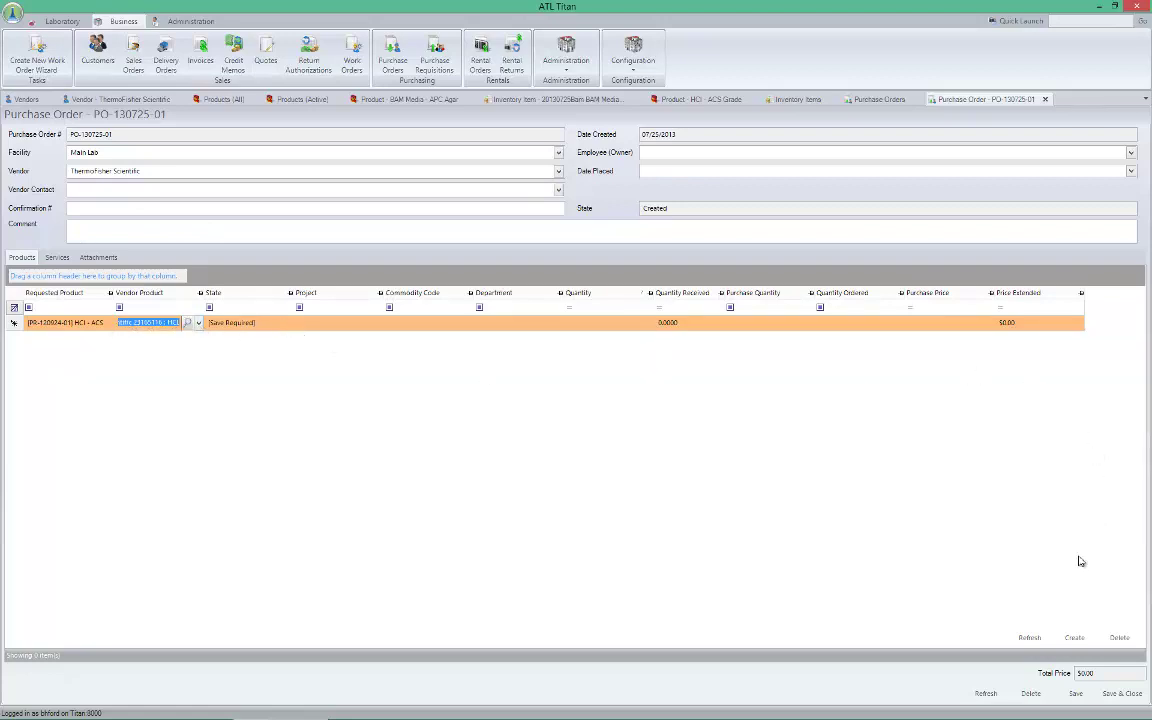
left_click(1072, 693)
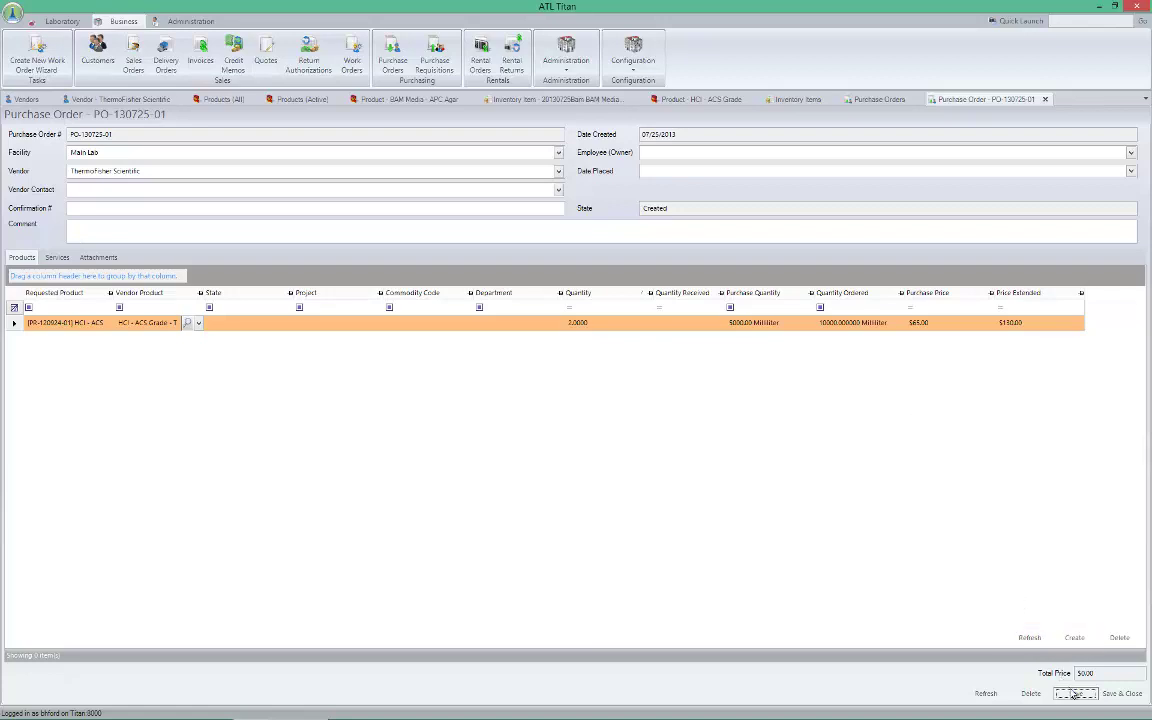
Check the order's Services and Attachments, then save and close PO-130725-01
left_click(57, 258)
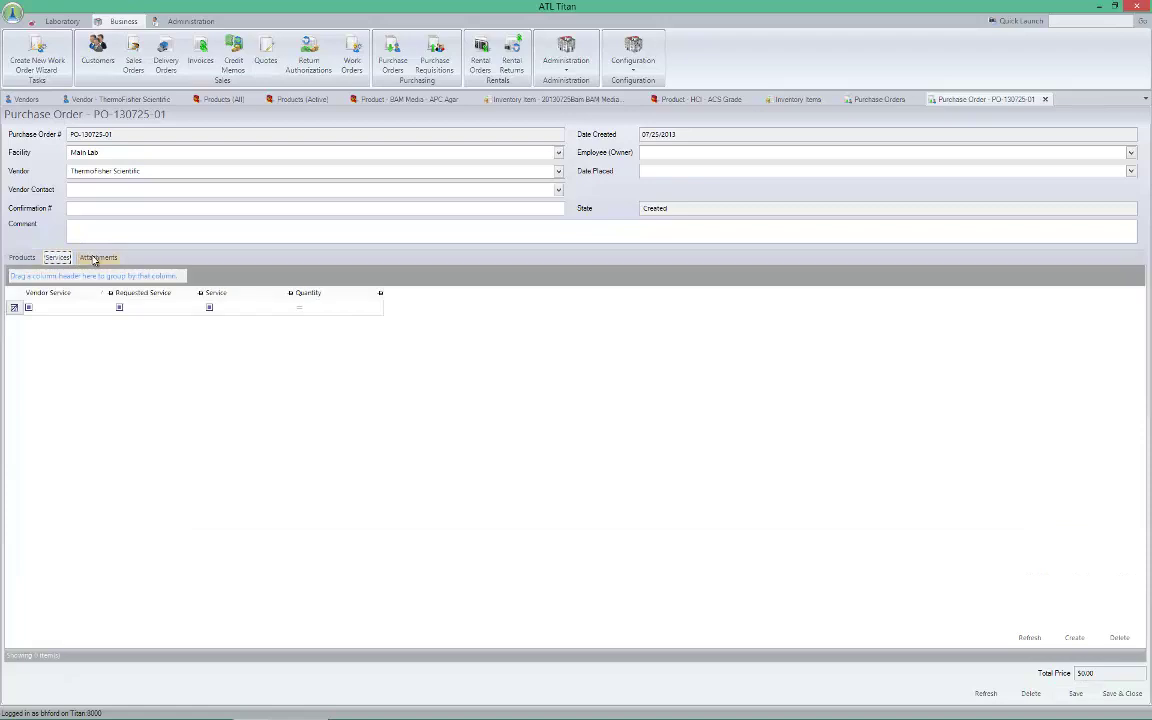
left_click(95, 258)
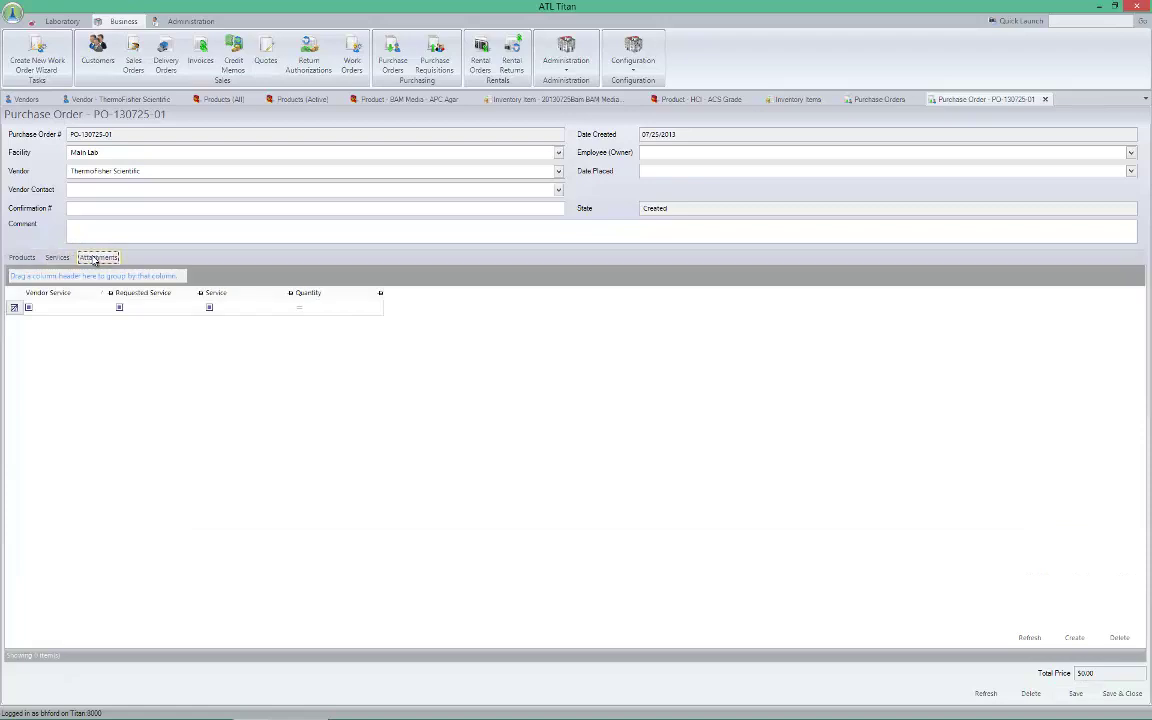
left_click(20, 259)
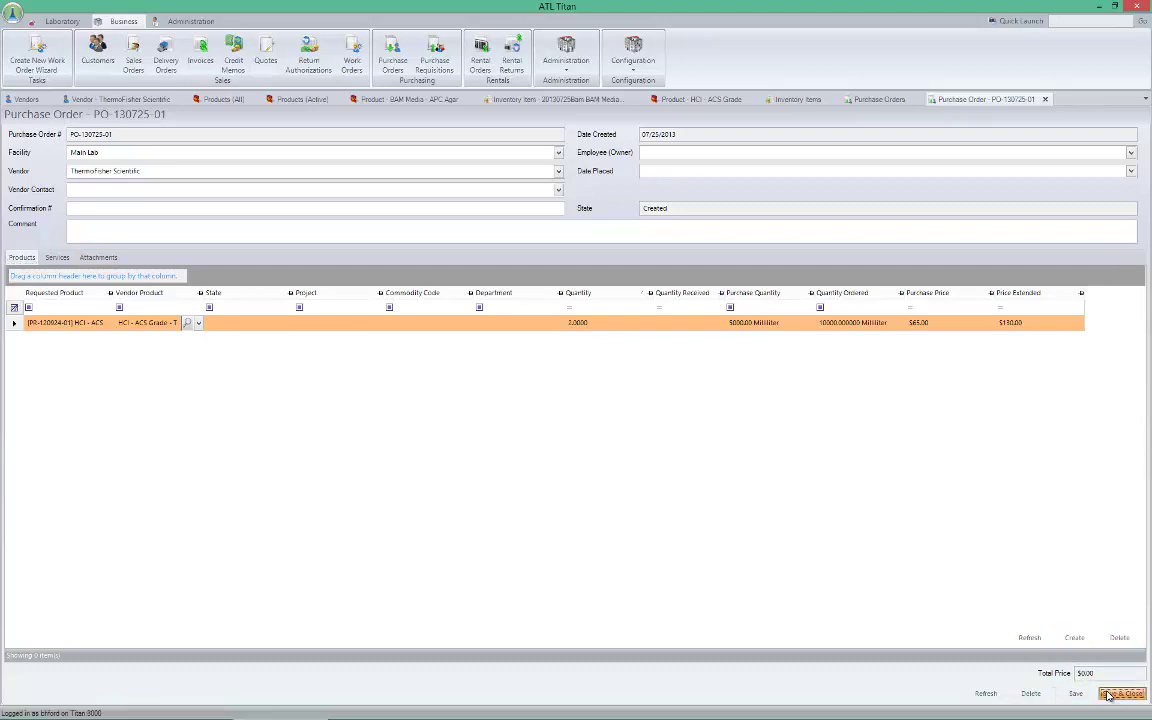
left_click(1108, 694)
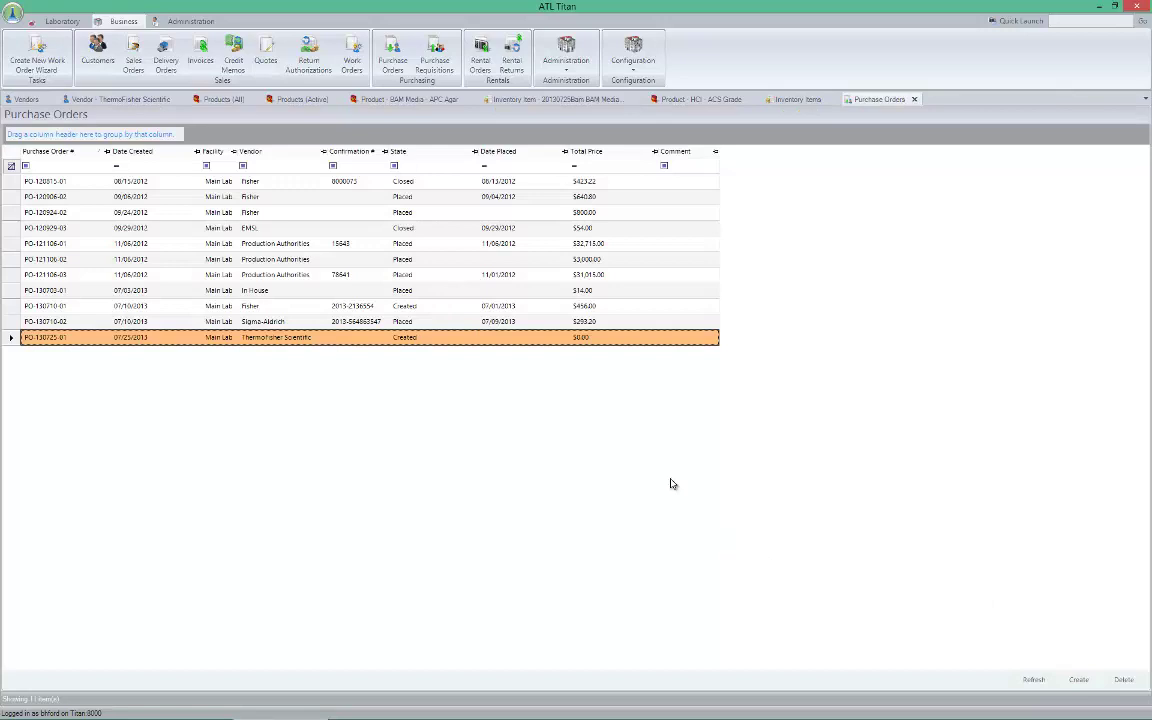
Transition PO-130725-01 to the Placed state
right_click(345, 346)
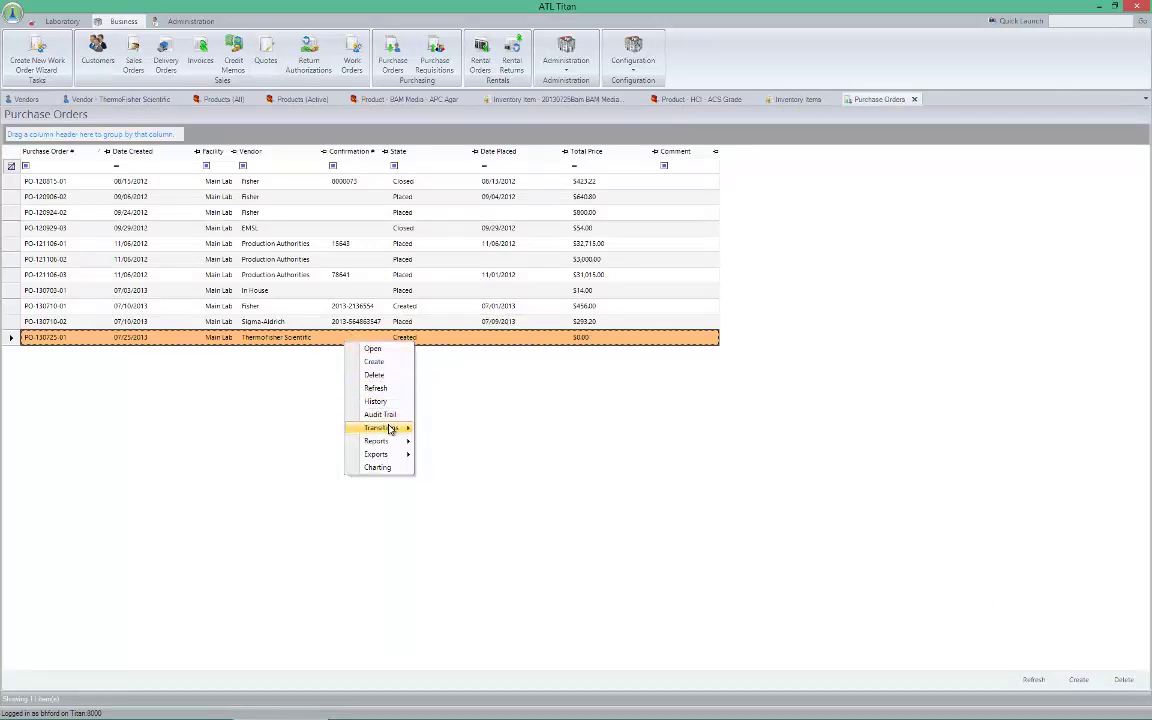
left_click(423, 428)
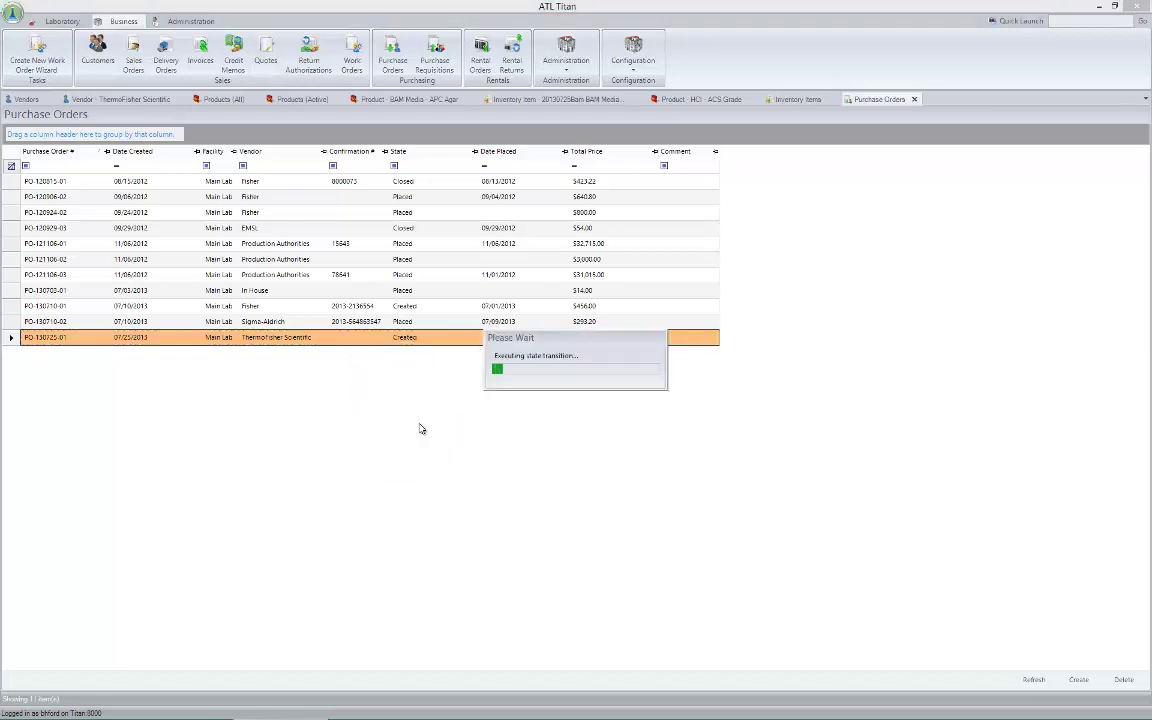
right_click(396, 342)
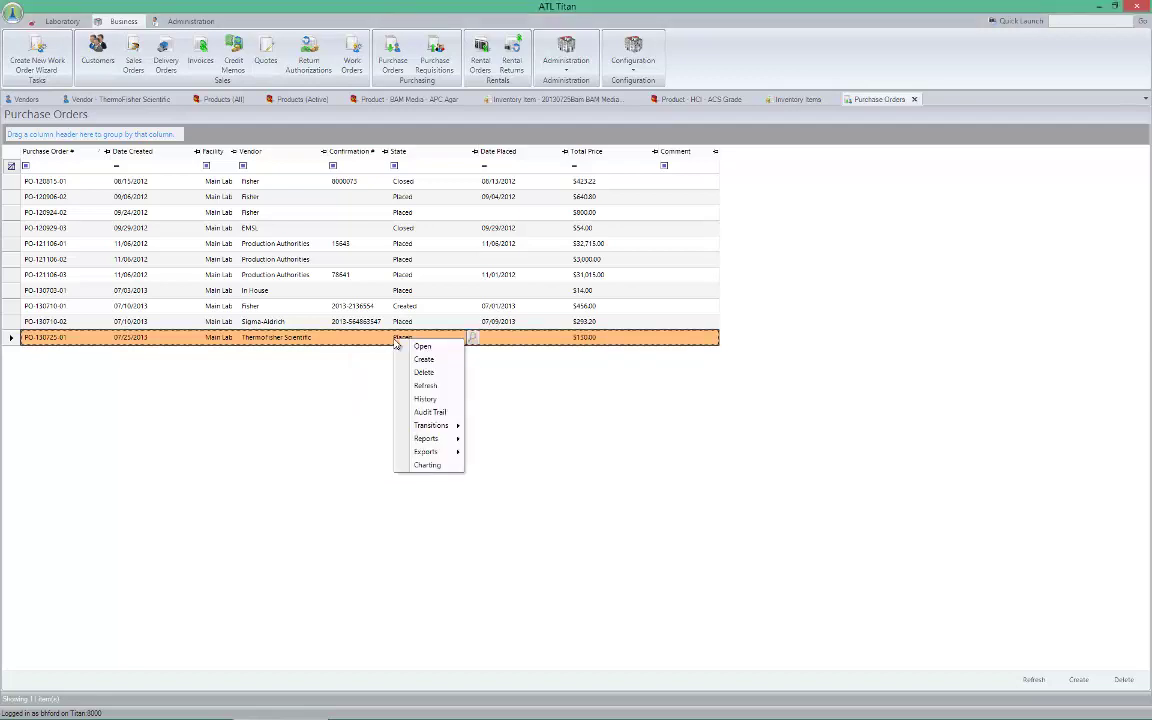
mouse_move(450, 430)
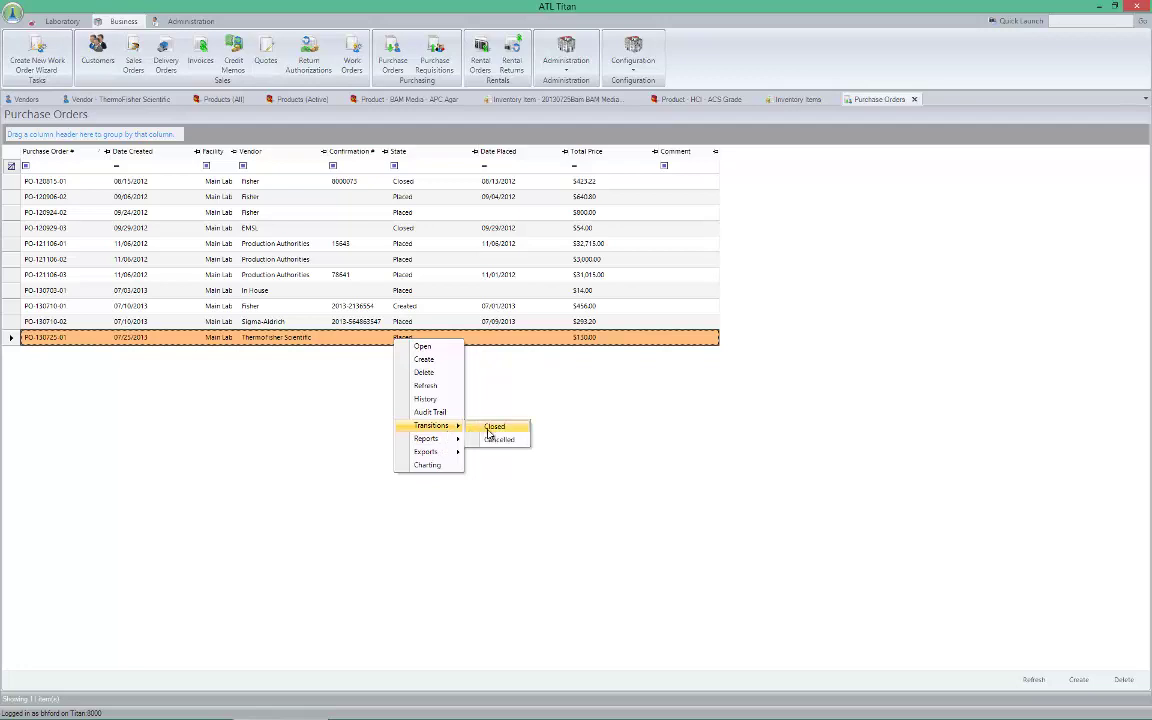
left_click(511, 400)
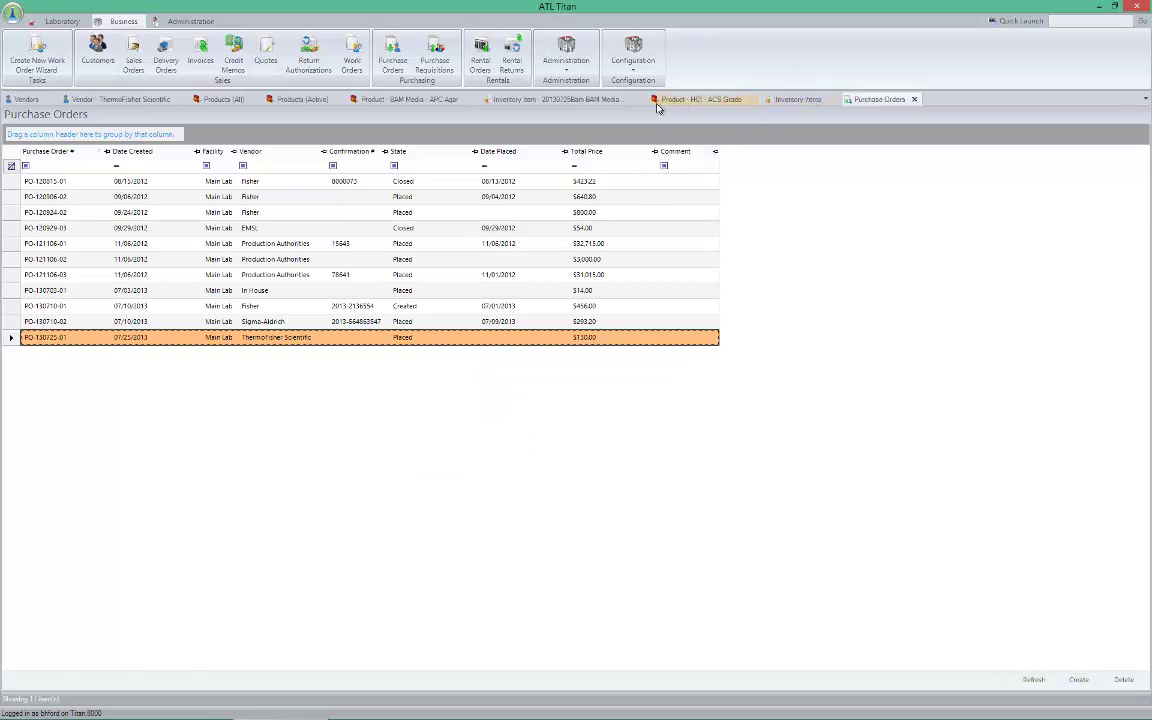
left_click(724, 101)
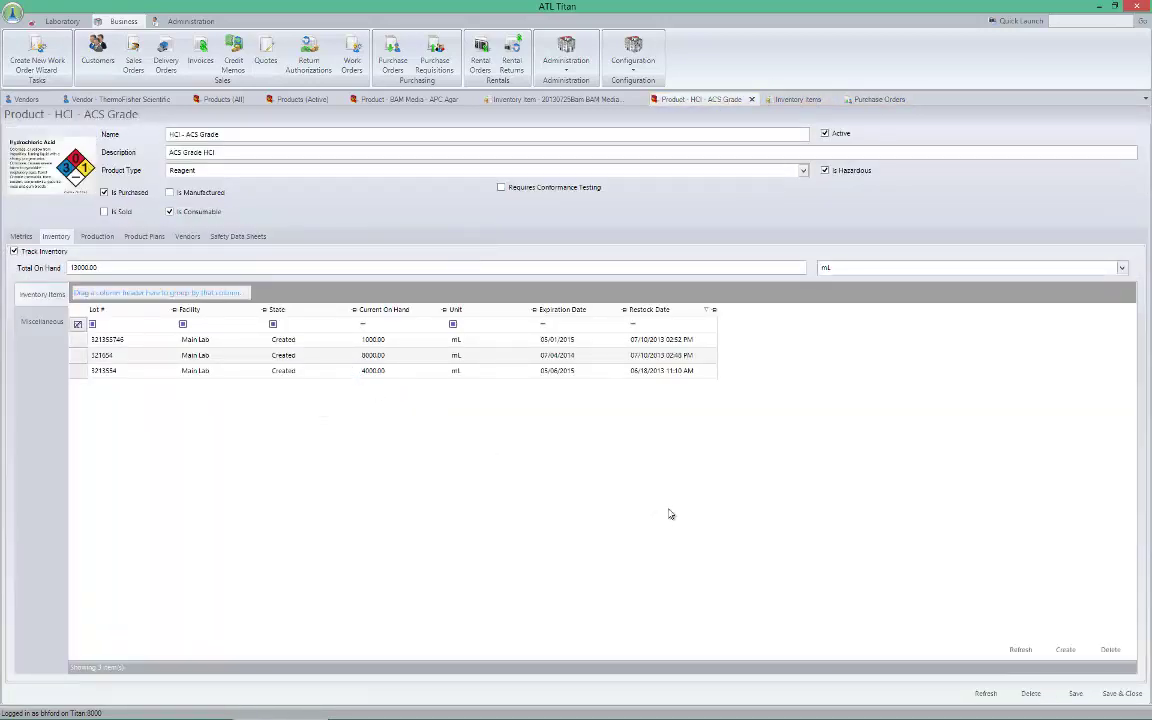
left_click(1066, 651)
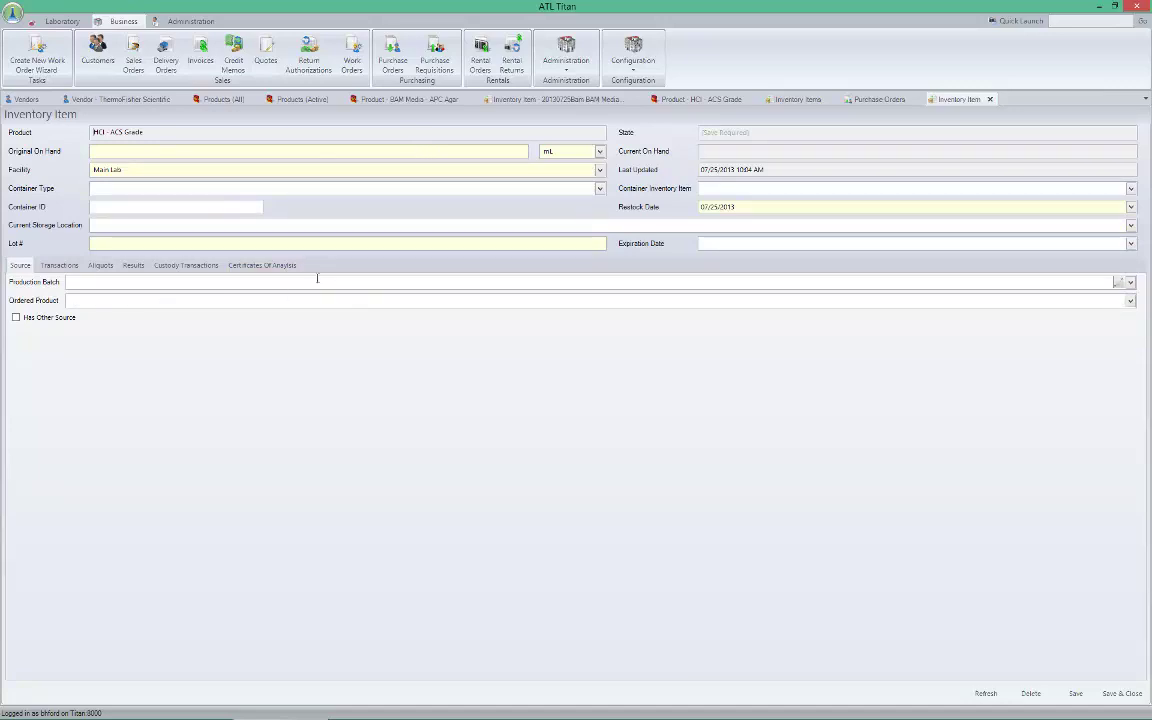
left_click(228, 152)
key("Tab")
left_click(110, 302)
left_click(1131, 301)
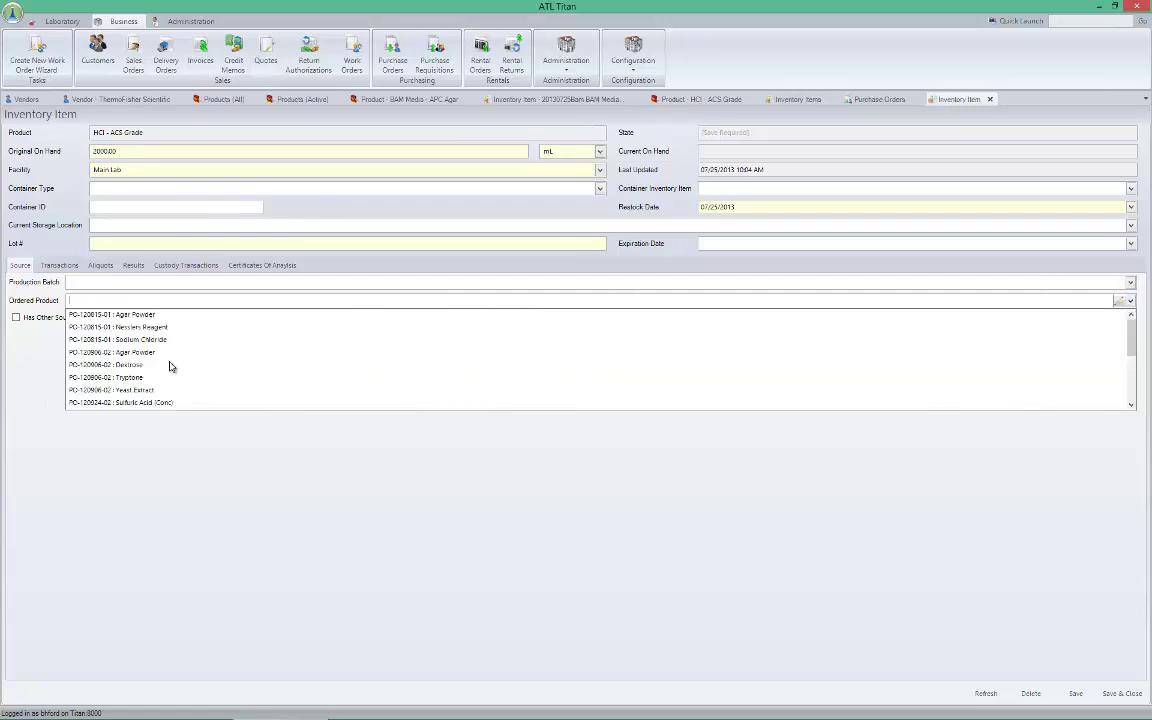
scroll(168, 360, "down", 2)
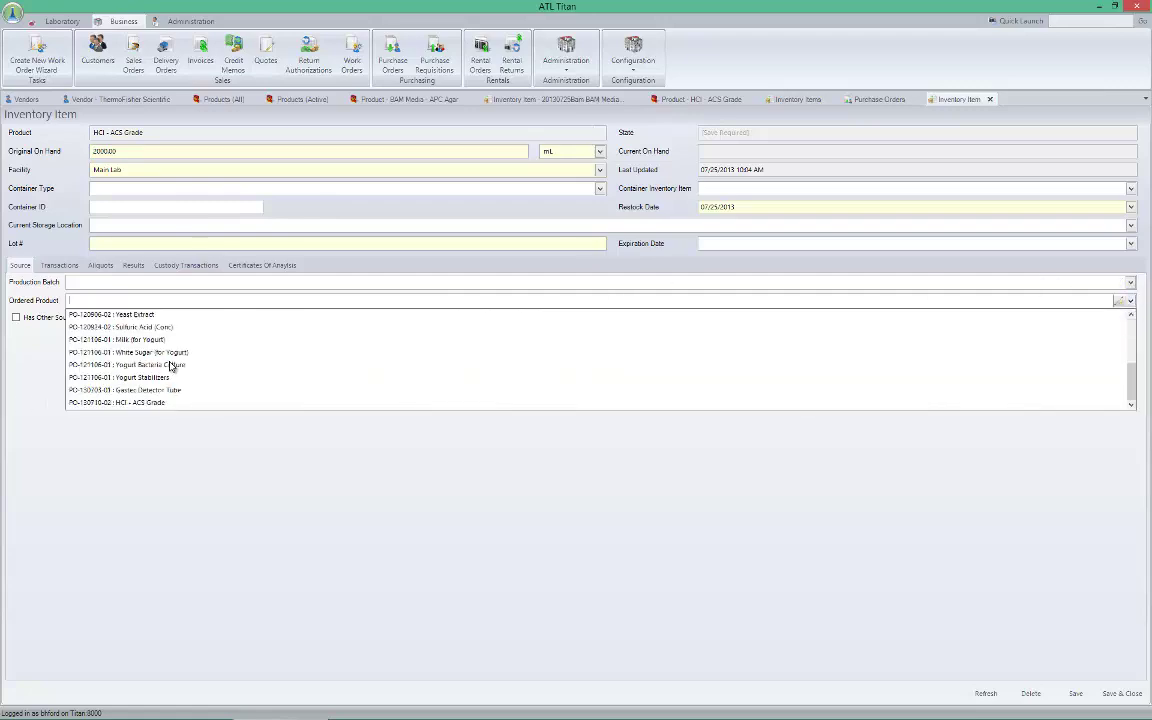
left_click(135, 403)
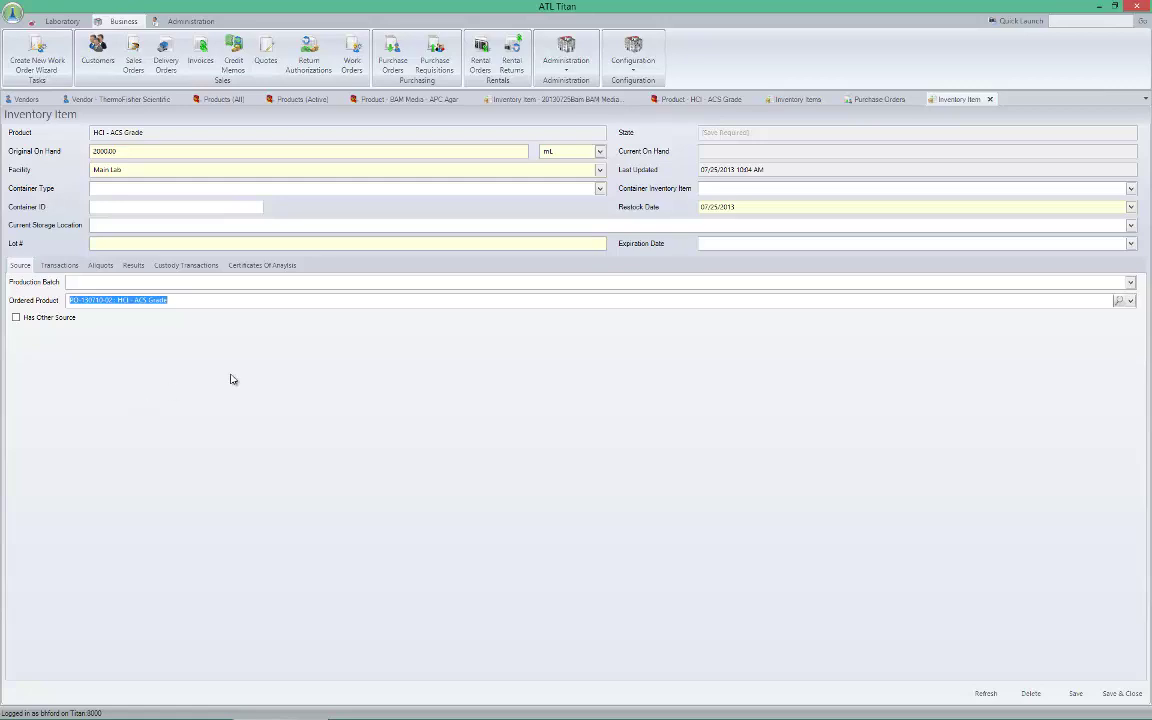
left_click(273, 244)
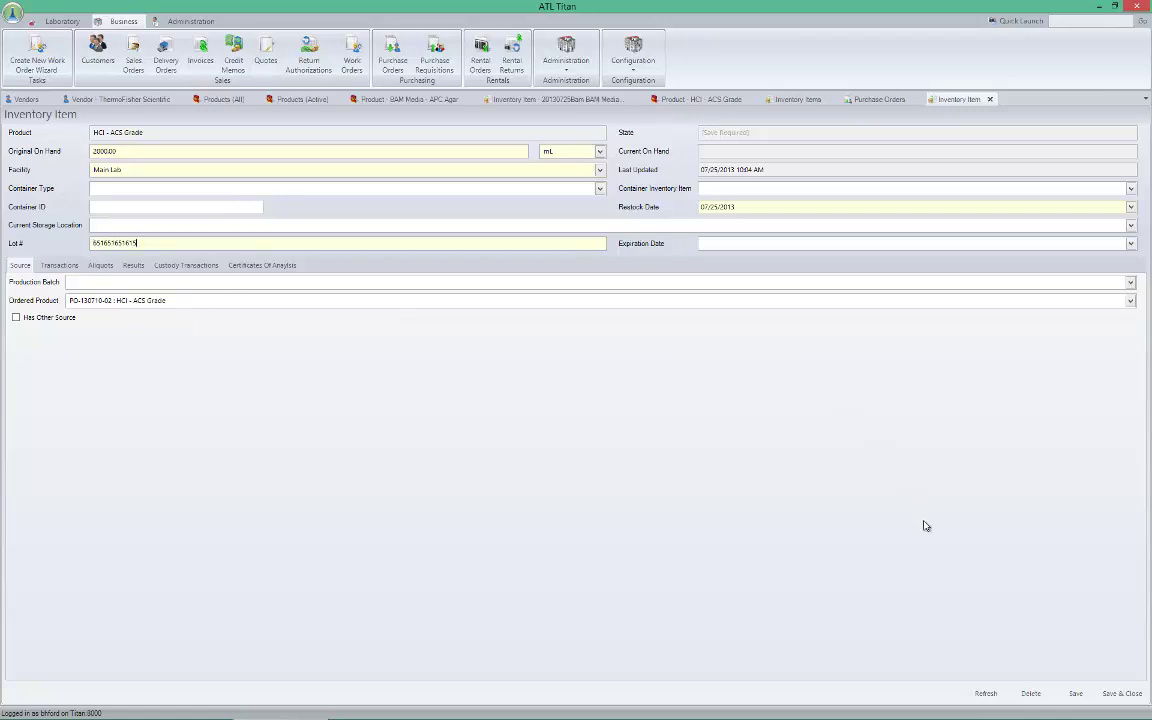
left_click(1075, 693)
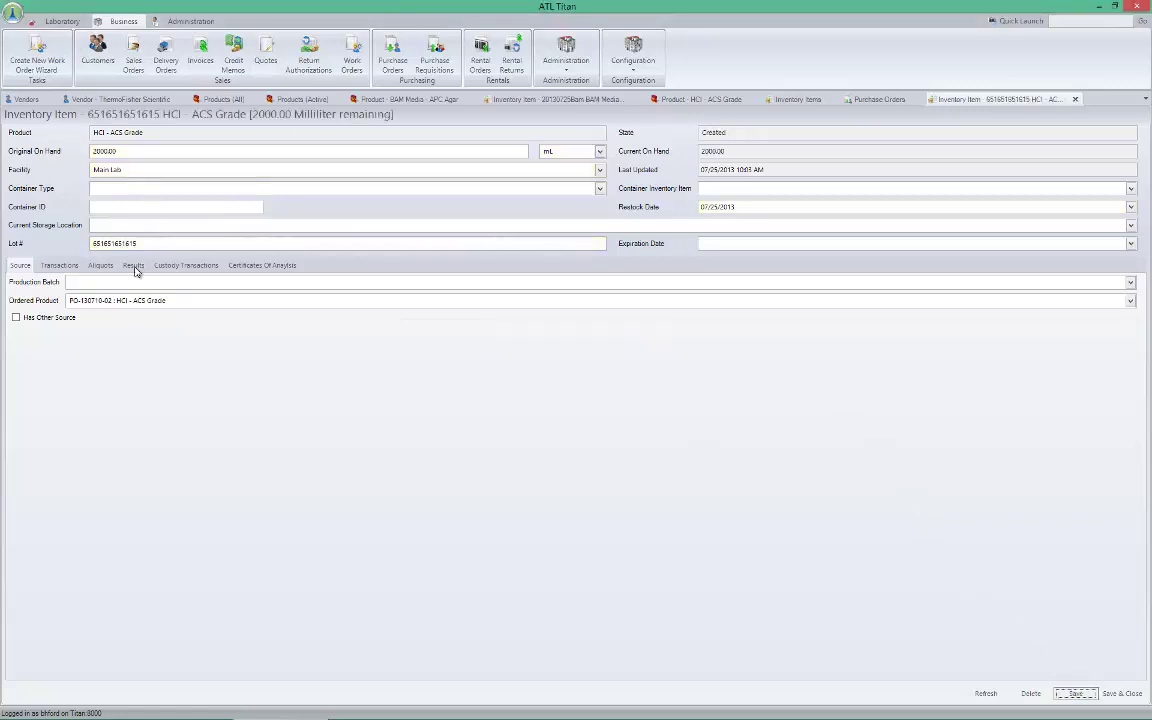
Review the new lot's Transactions, Aliquots, Results, Custody and Certificates of Analysis tabs
left_click(52, 266)
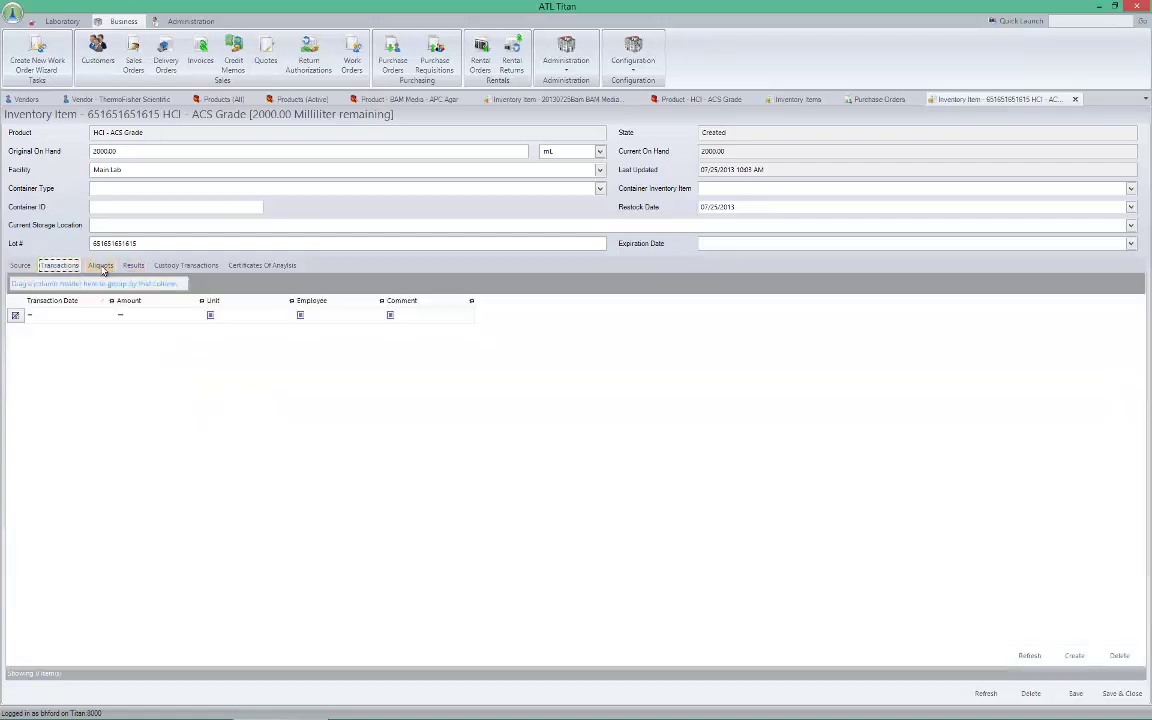
left_click(108, 267)
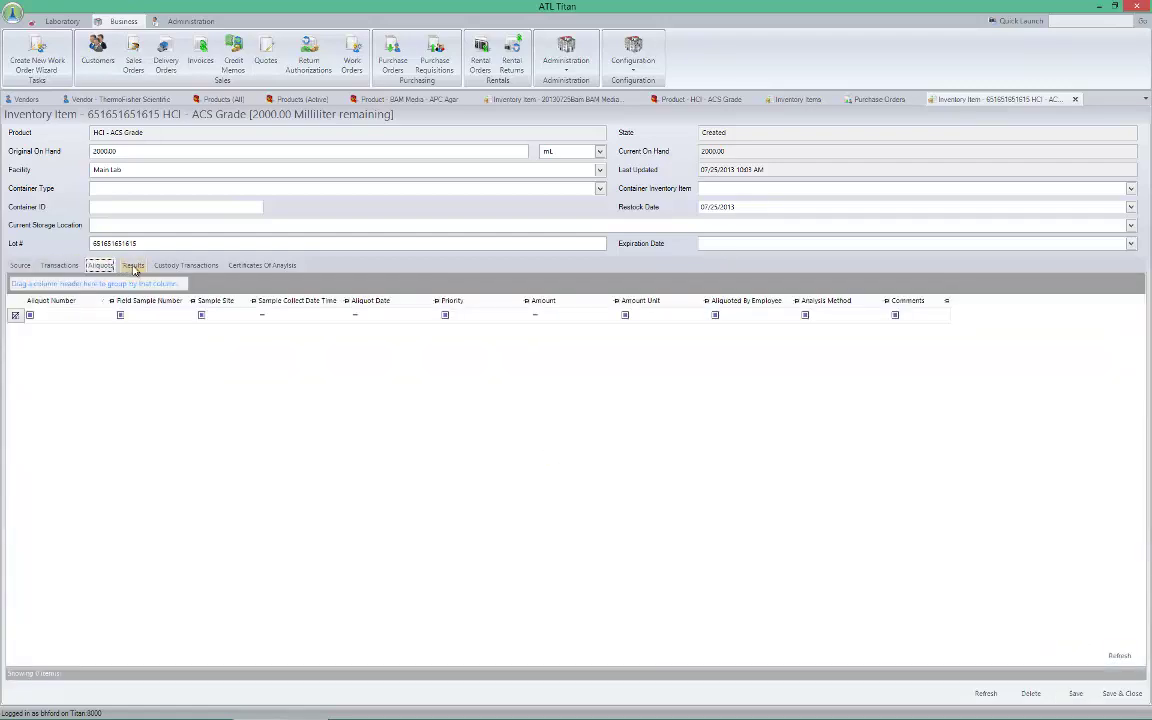
left_click(134, 267)
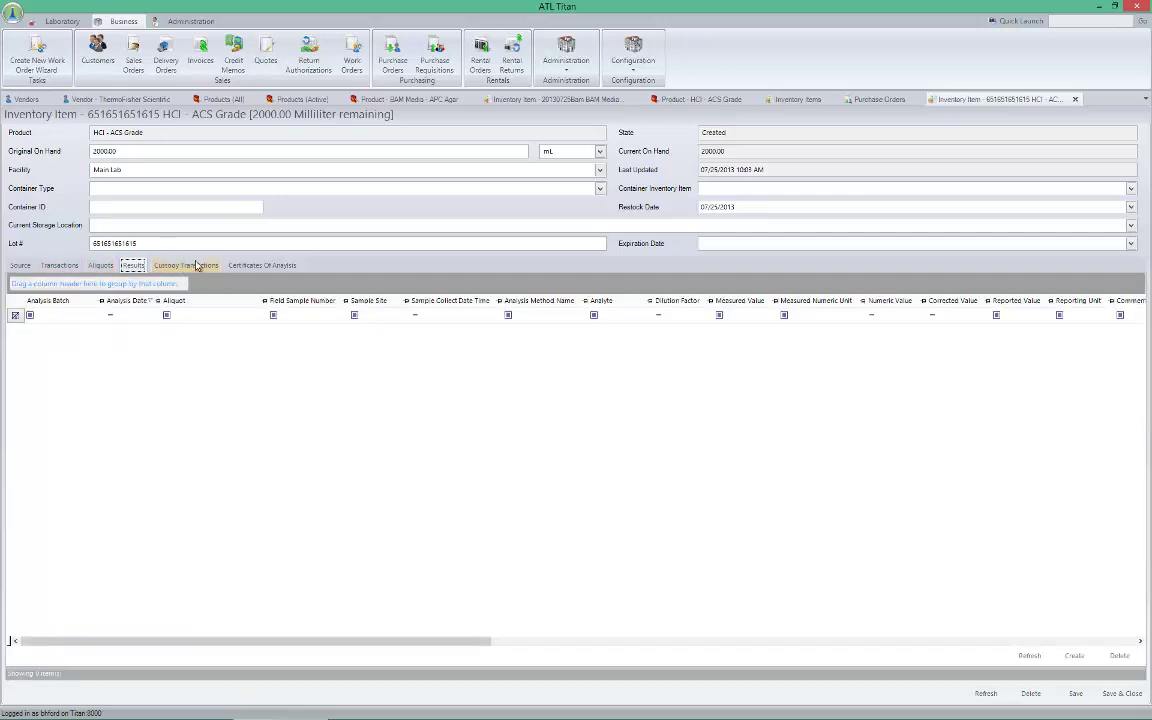
left_click(190, 266)
left_click(250, 266)
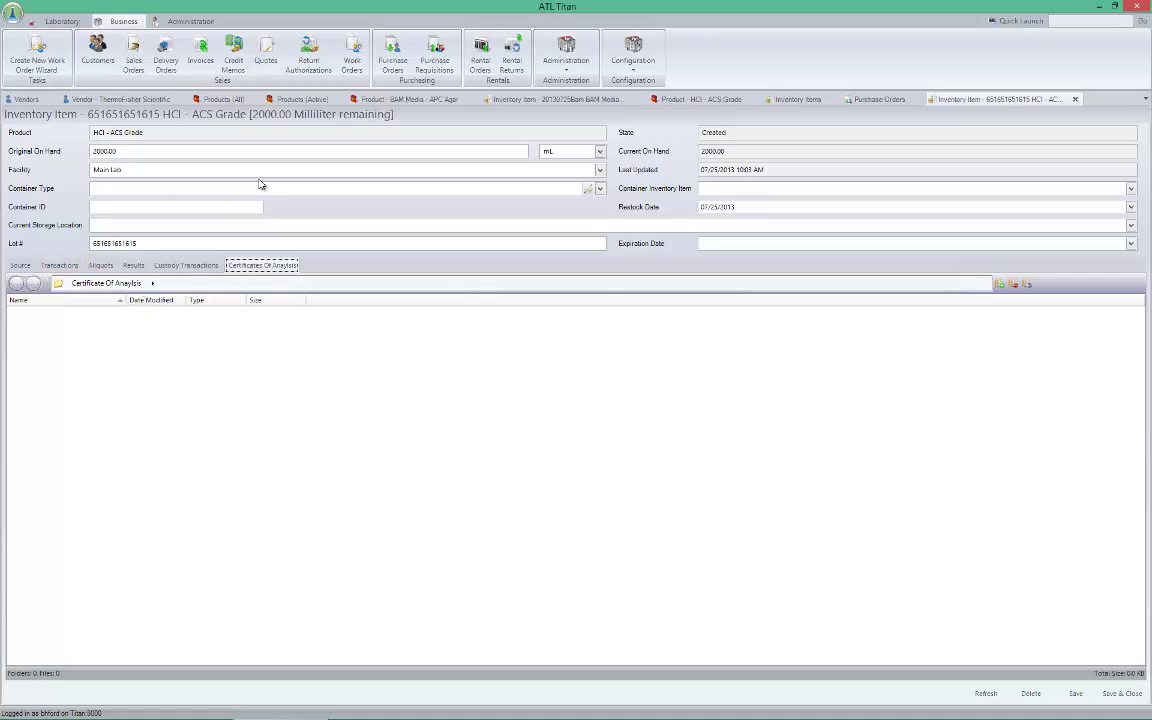
left_click(22, 266)
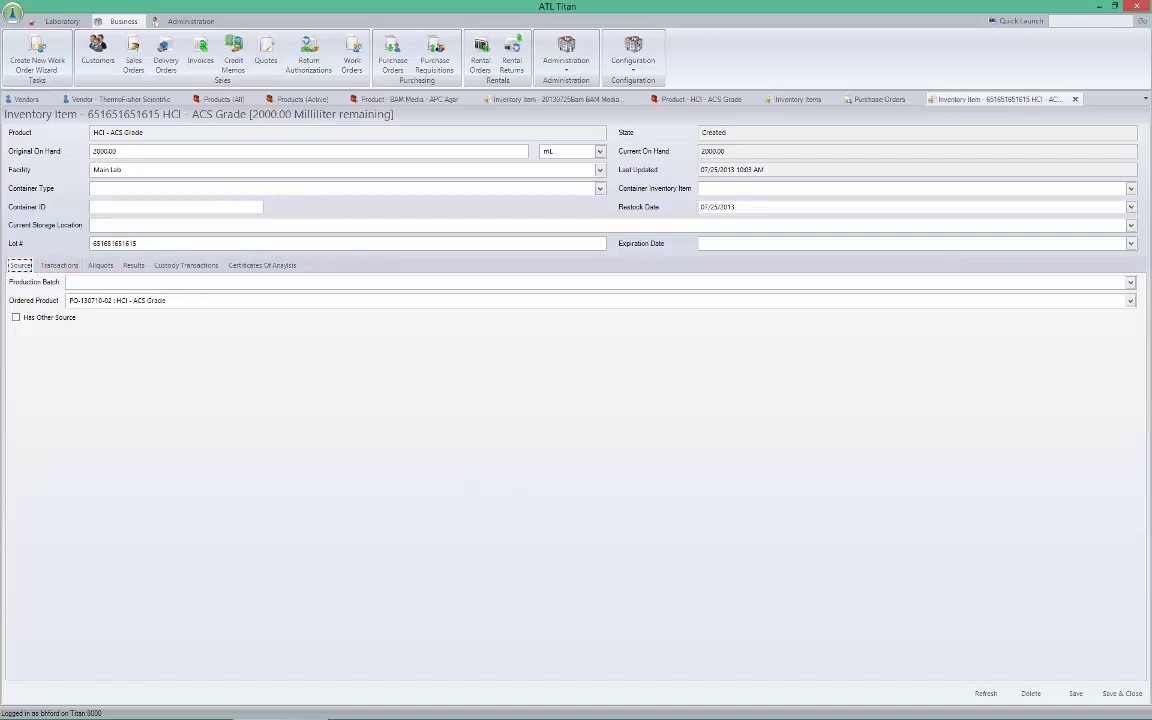
Save and close the inventory item, then close the Purchase Orders list and all other tabs
left_click(1122, 693)
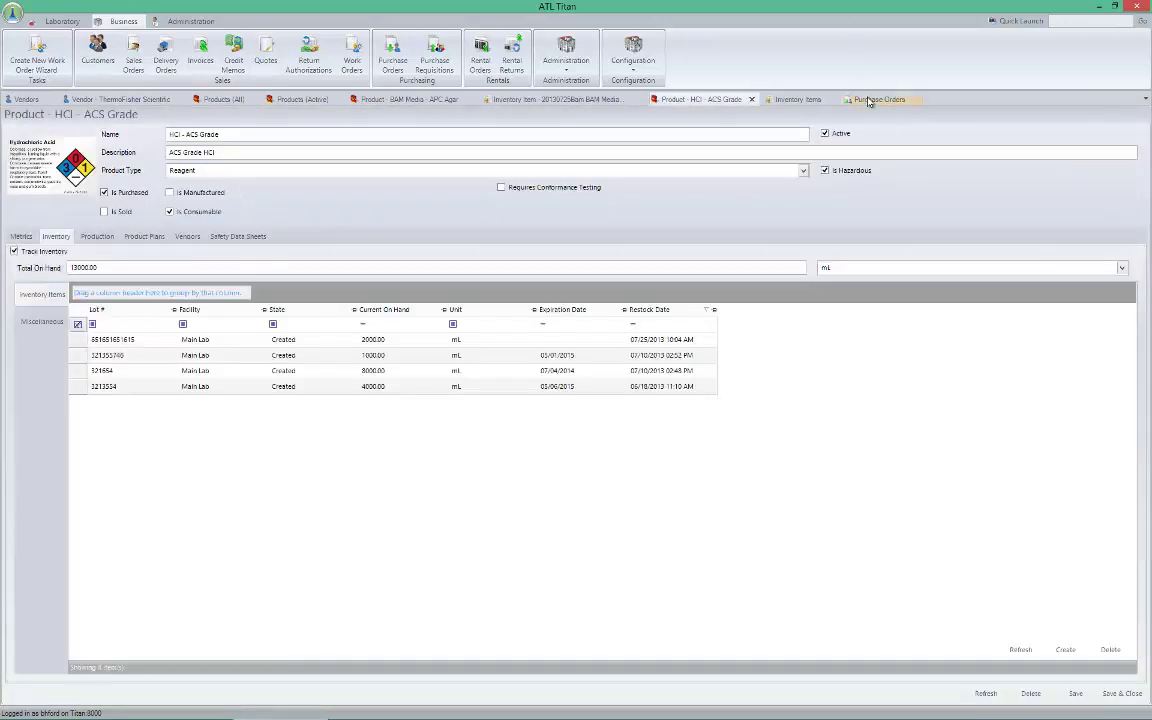
left_click(868, 100)
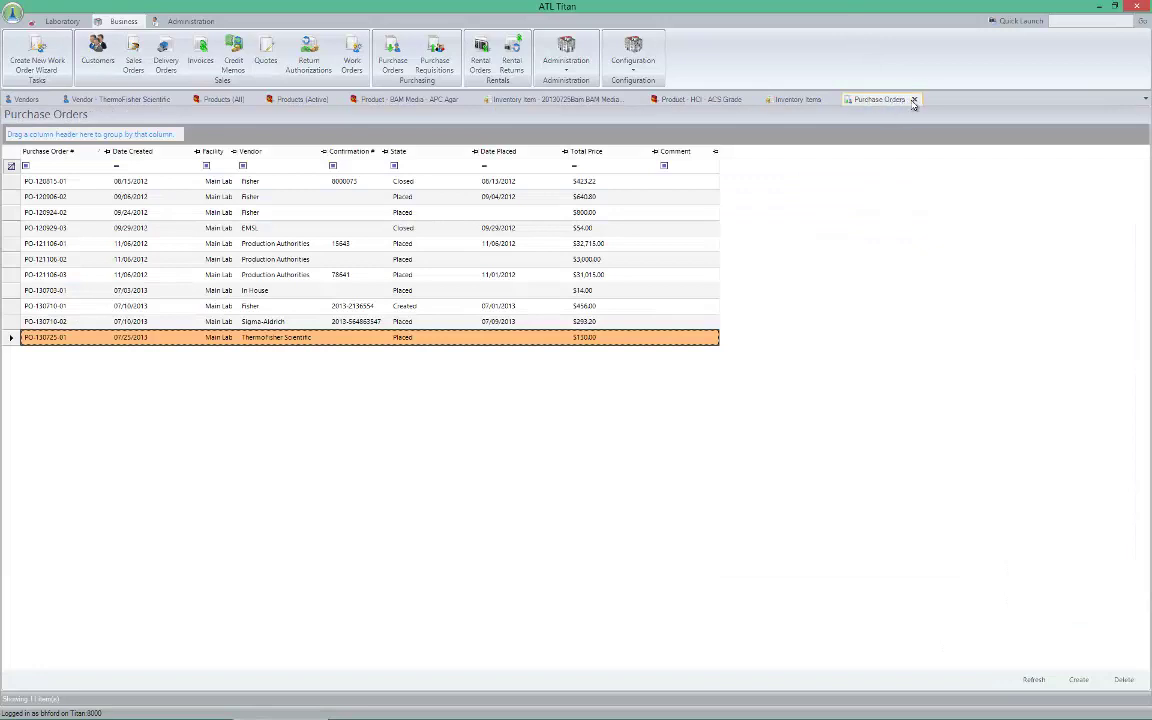
left_click(915, 101)
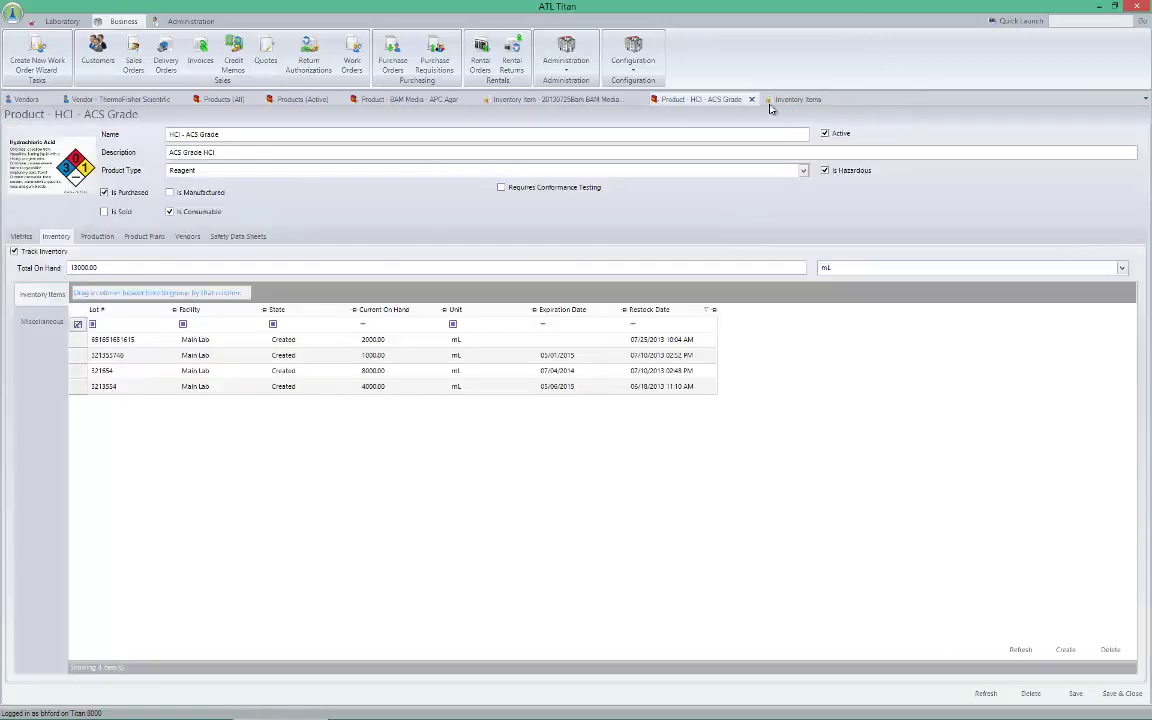
right_click(704, 106)
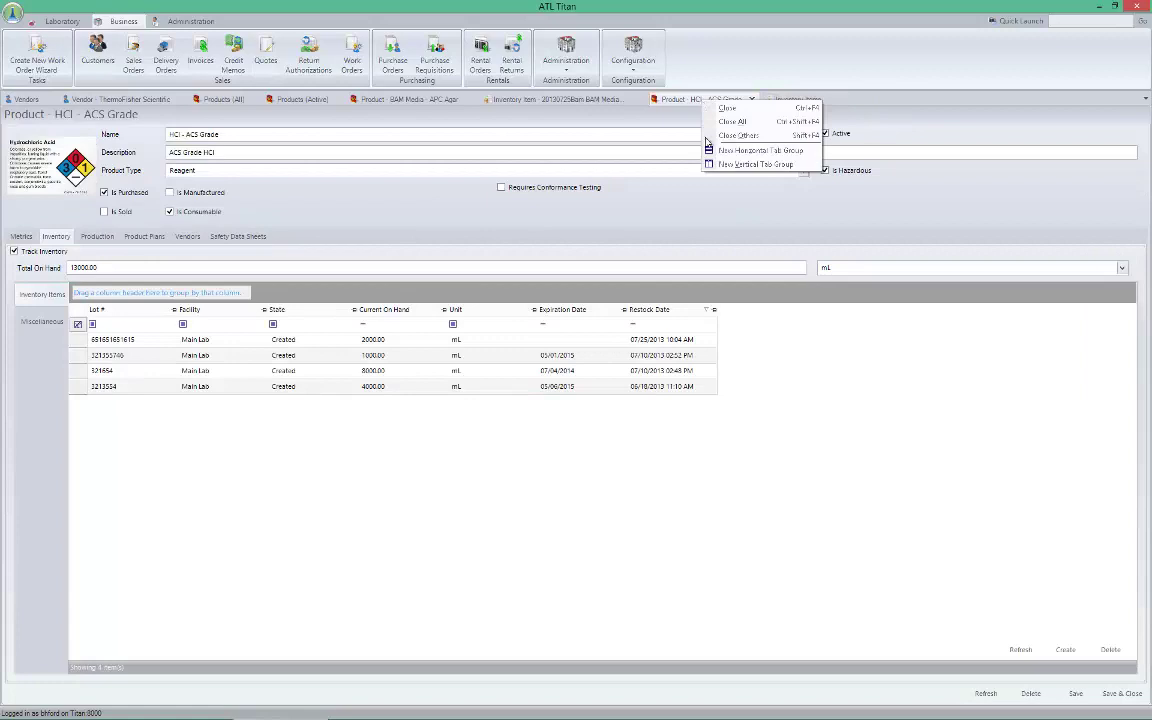
left_click(729, 122)
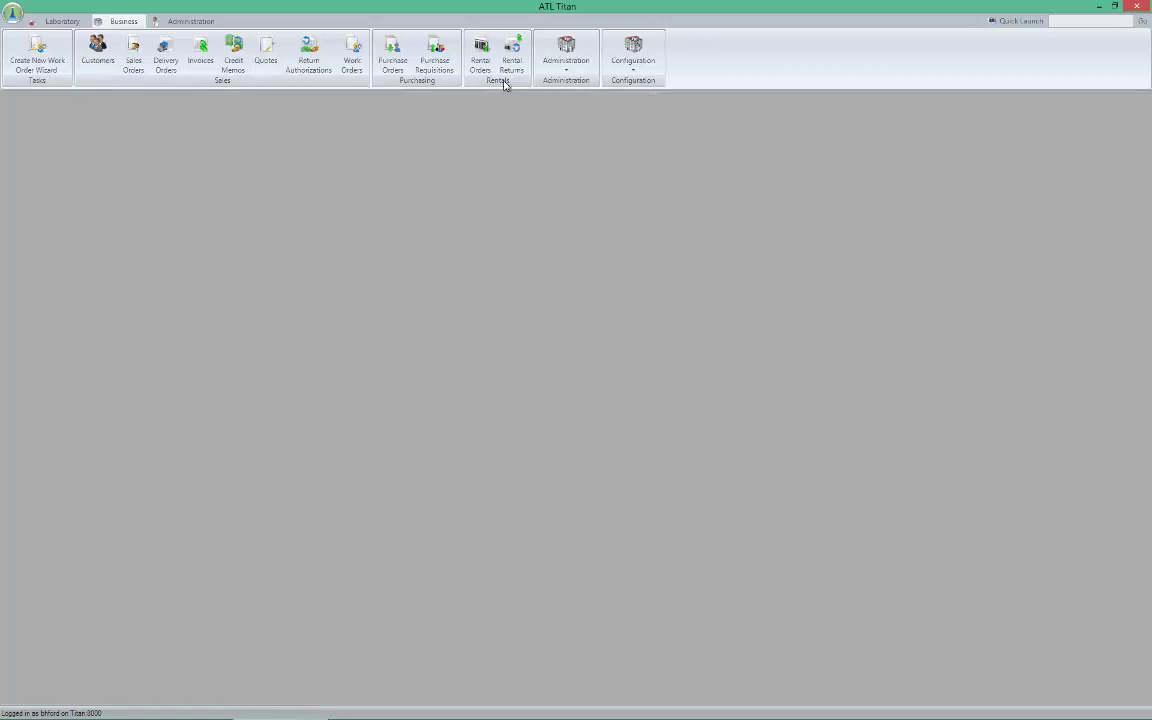
left_click(565, 55)
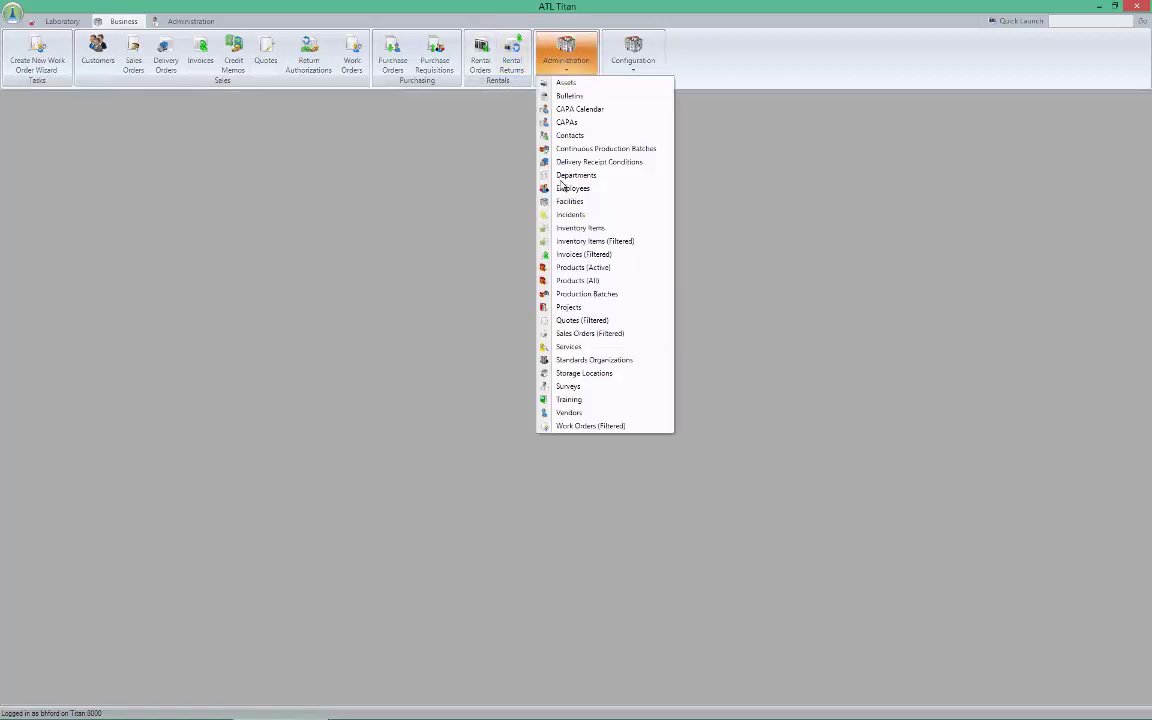
Reopen HCl - ACS Grade from Products (Active) filtered by 'hcl' and show its inventory lots
left_click(578, 268)
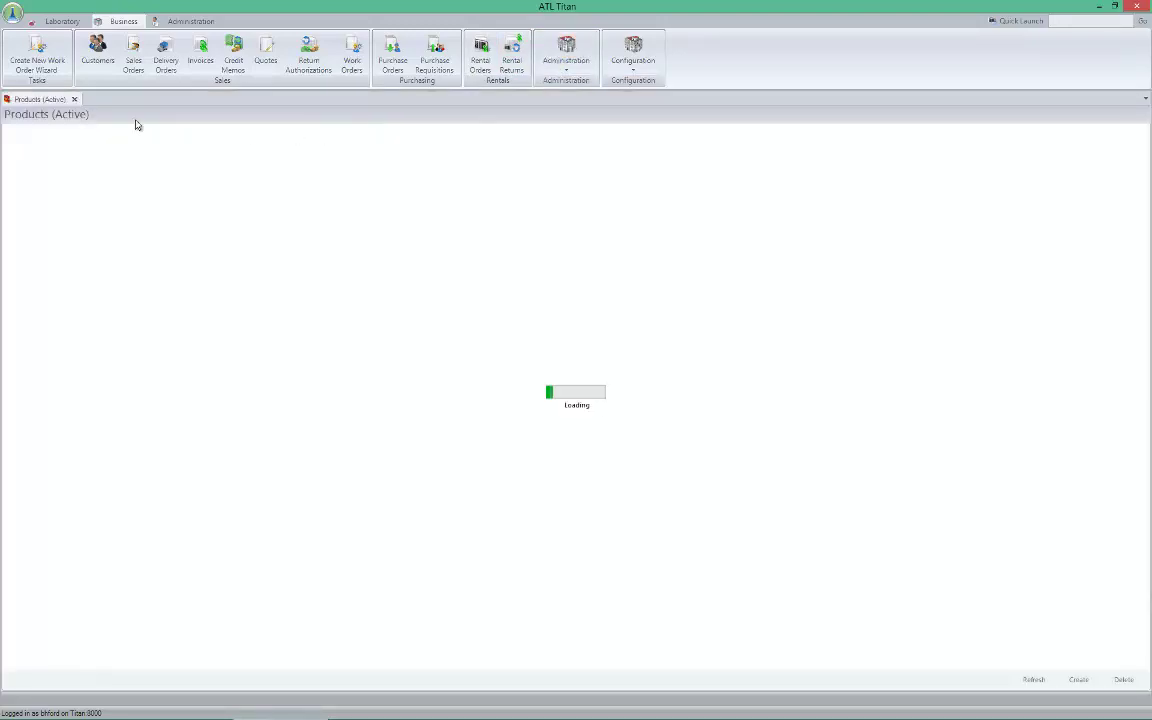
left_click(77, 166)
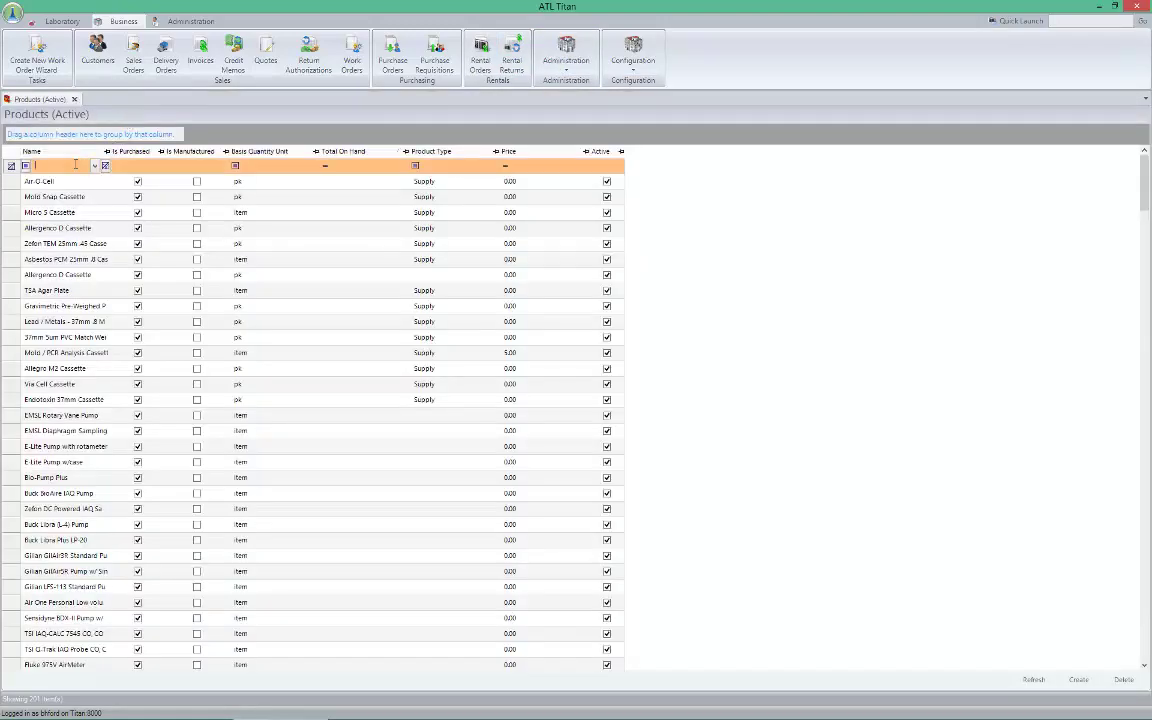
type("hcl")
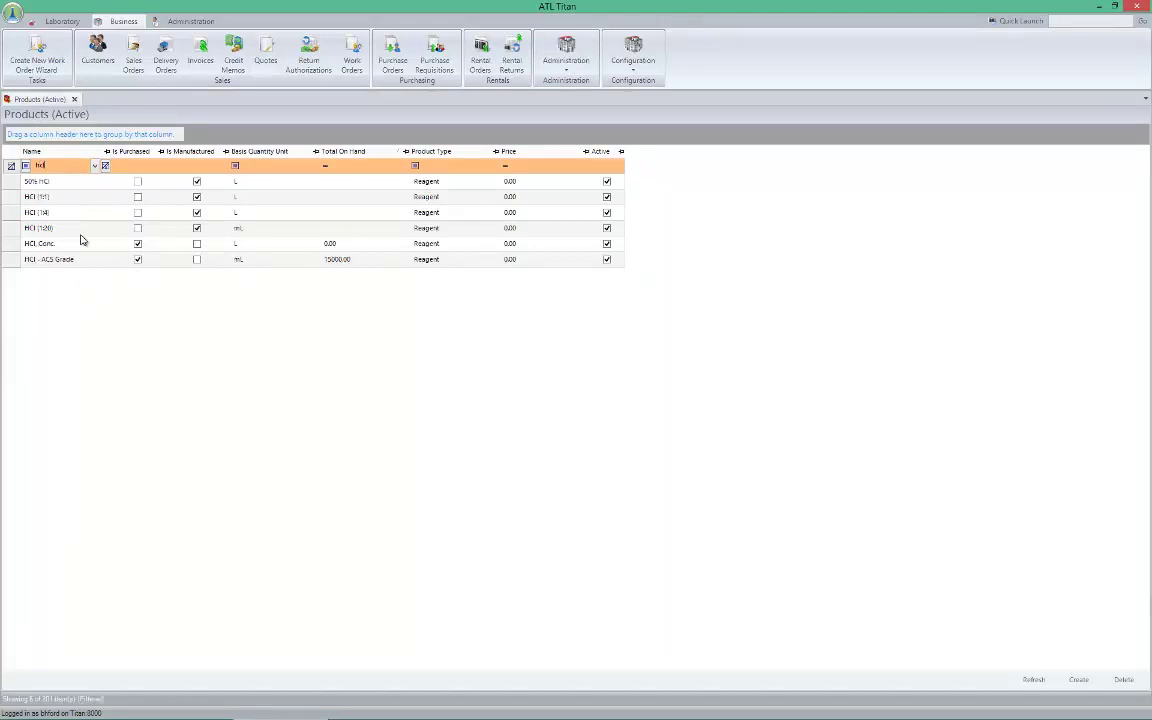
double_click(60, 260)
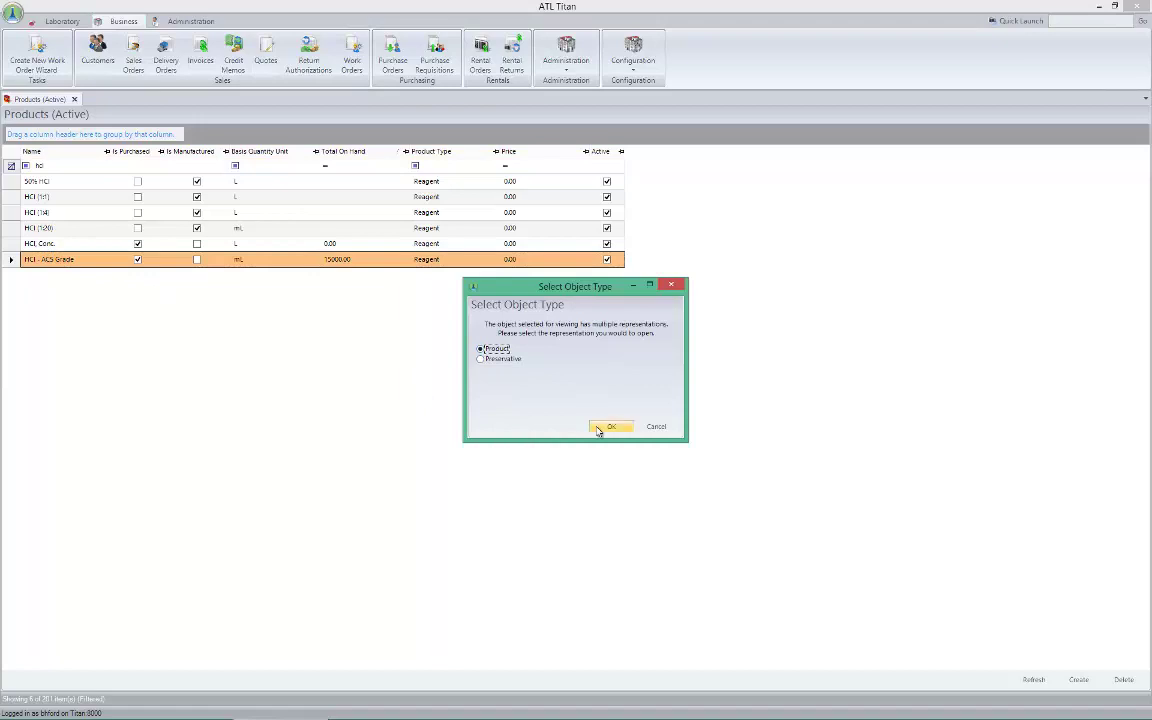
left_click(603, 427)
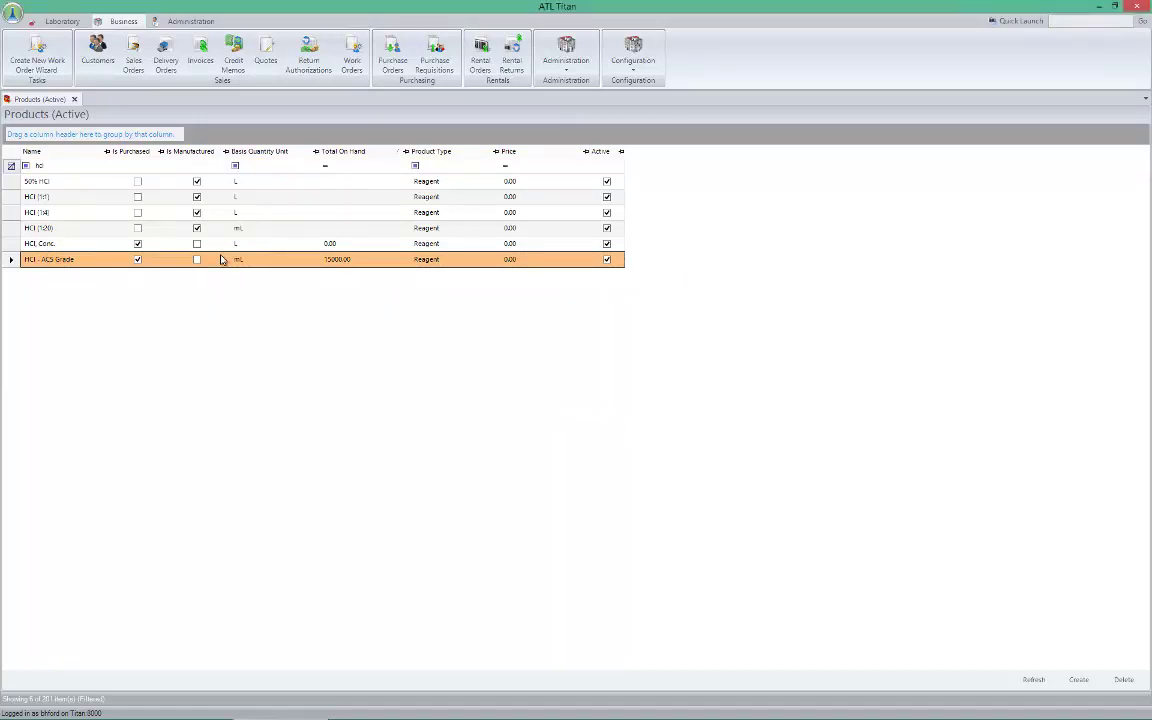
double_click(250, 262)
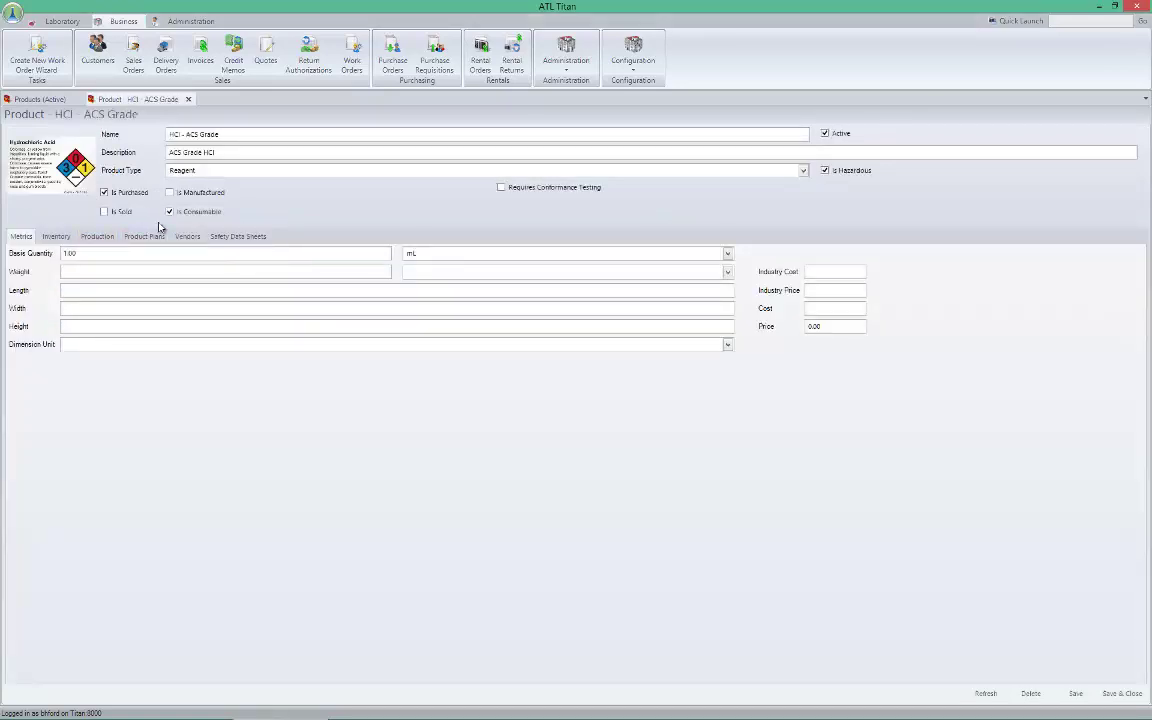
left_click(58, 236)
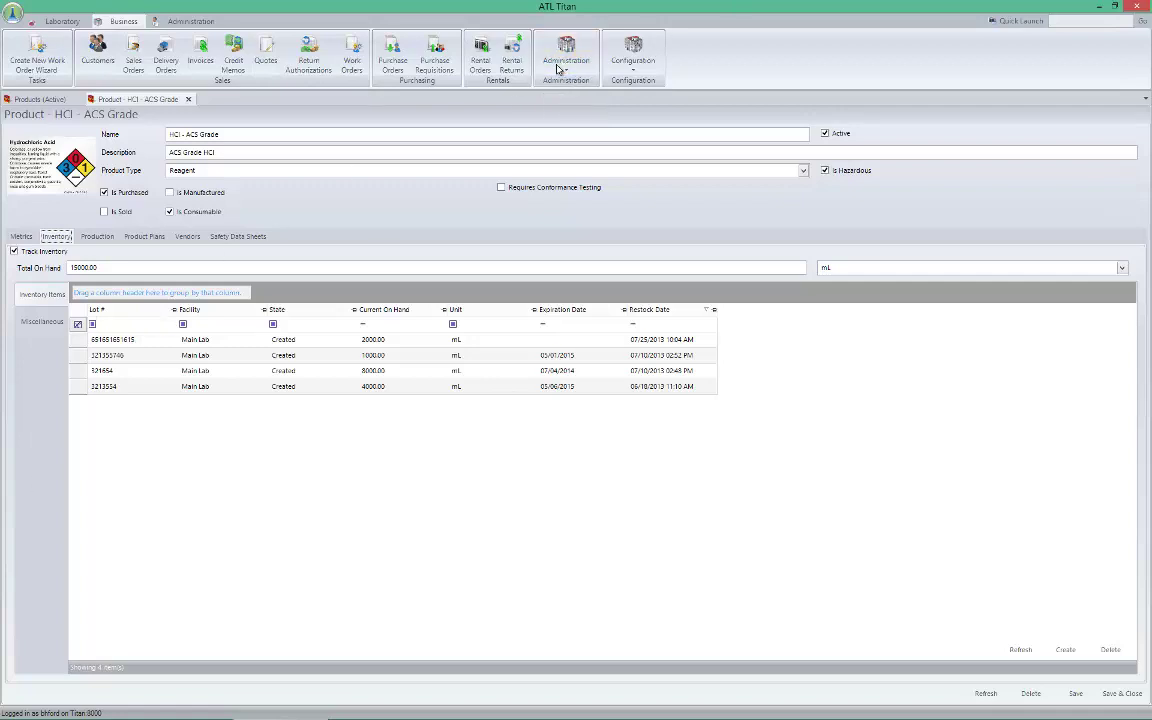
Open the Inventory Items (Filtered) list from Administration with no filter criteria
left_click(566, 58)
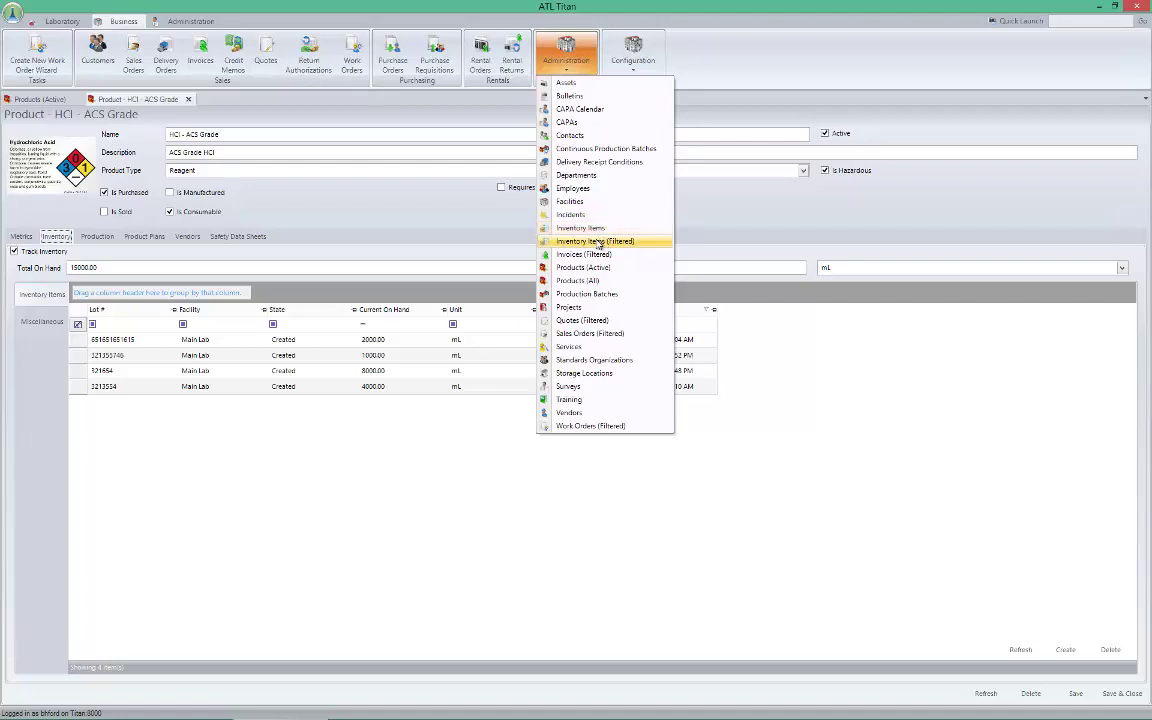
left_click(598, 242)
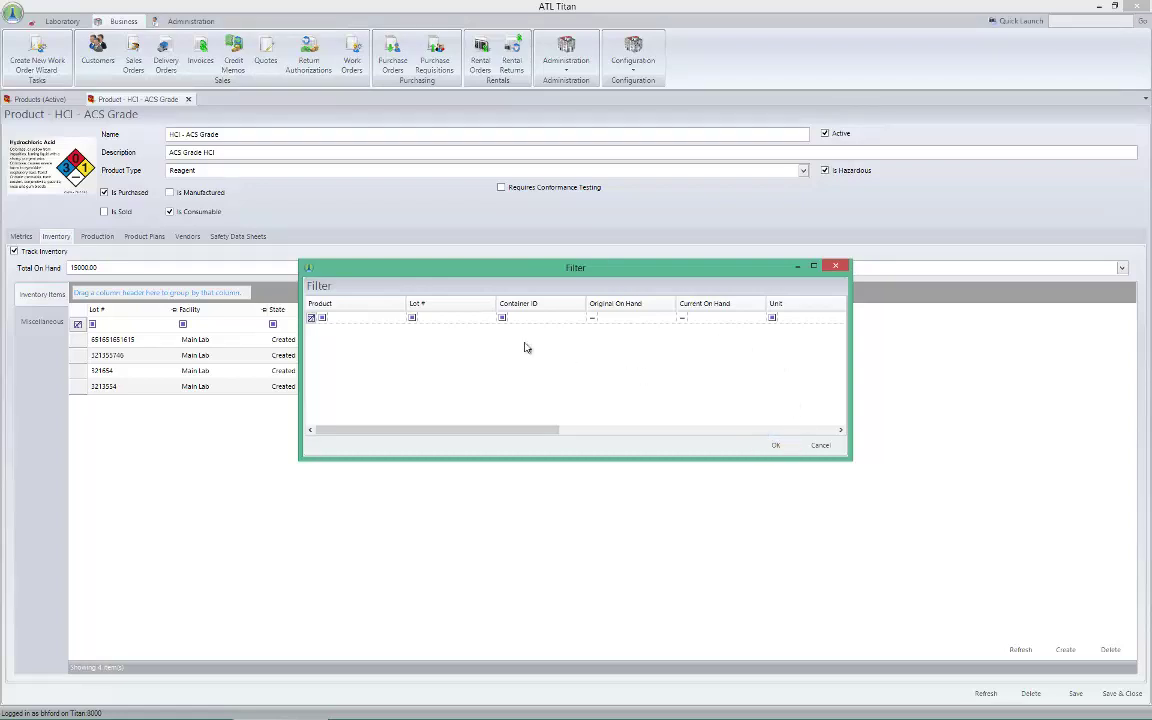
left_click(777, 444)
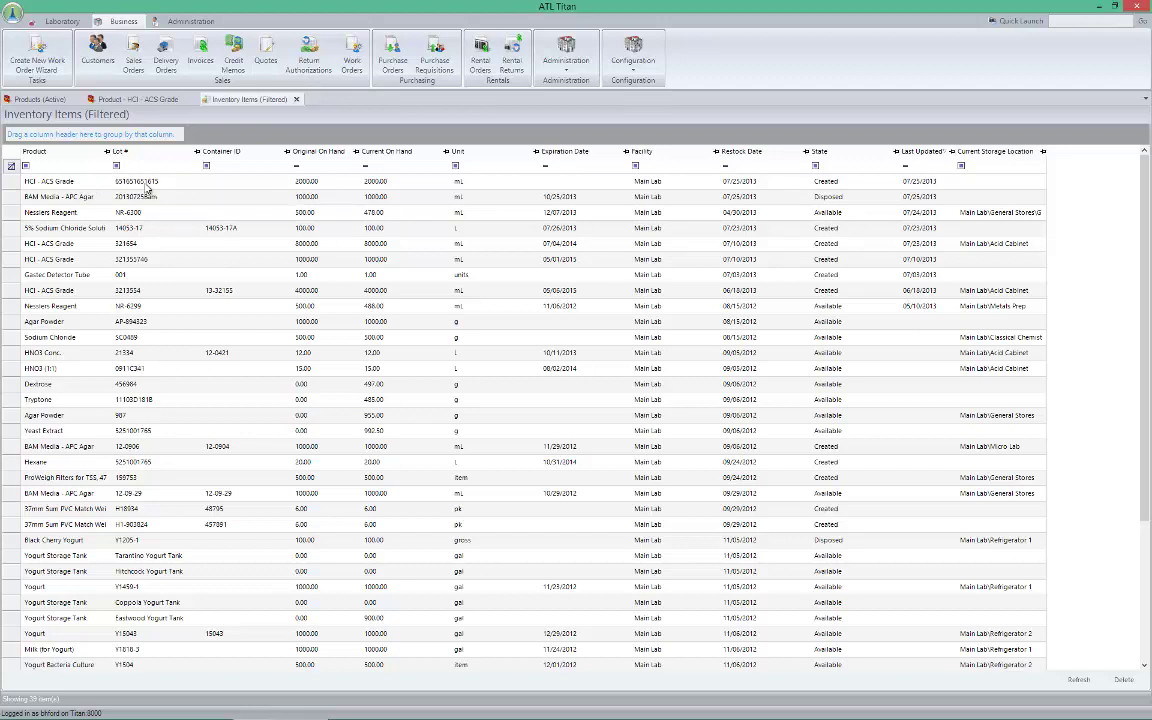
Compare the newest HCl - ACS Grade lot with the product's inventory, then return to the filtered list
left_click(146, 182)
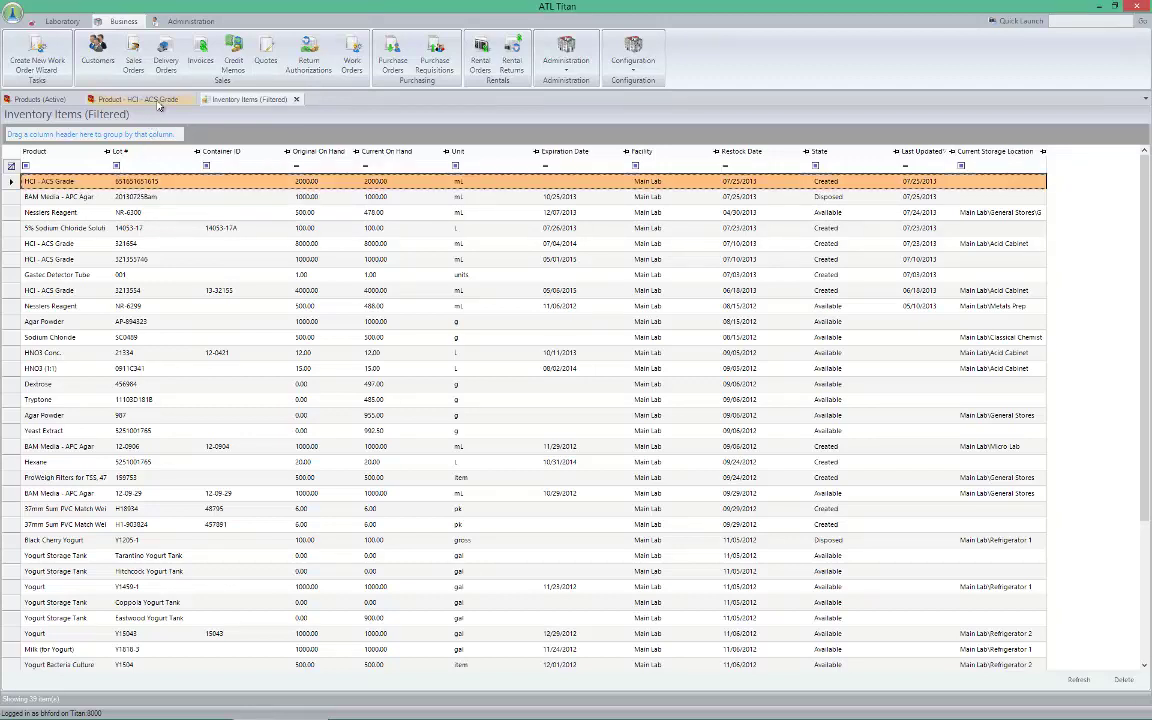
left_click(157, 101)
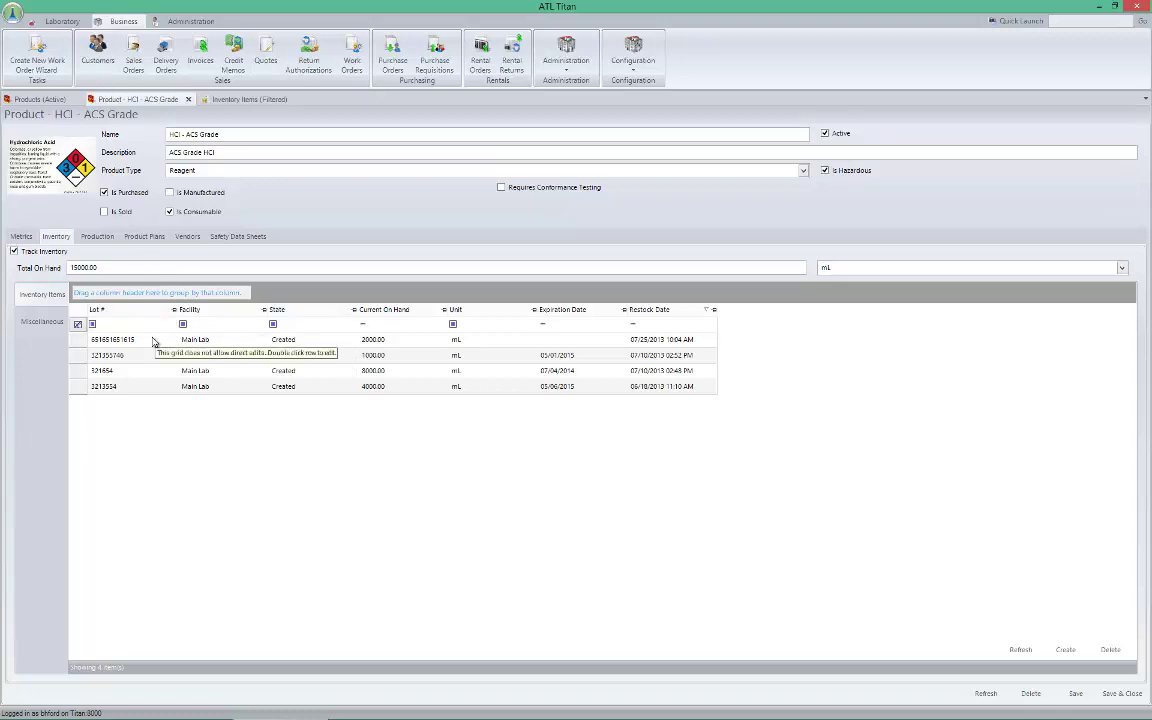
left_click(153, 342)
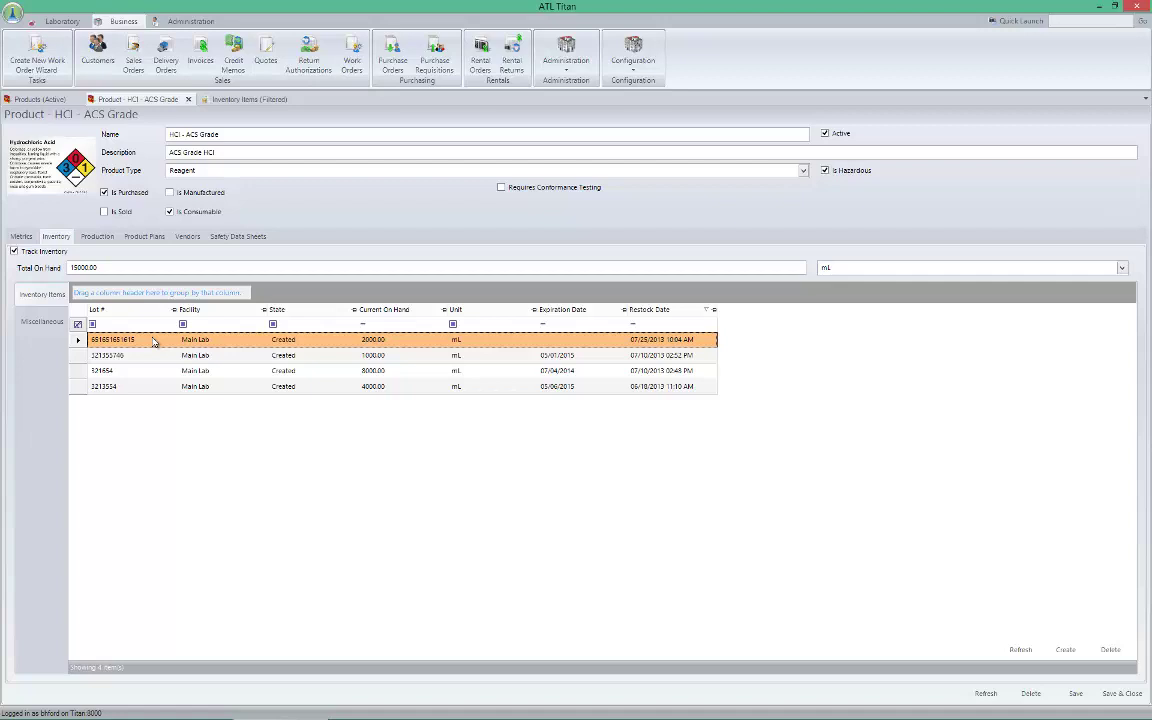
left_click(257, 102)
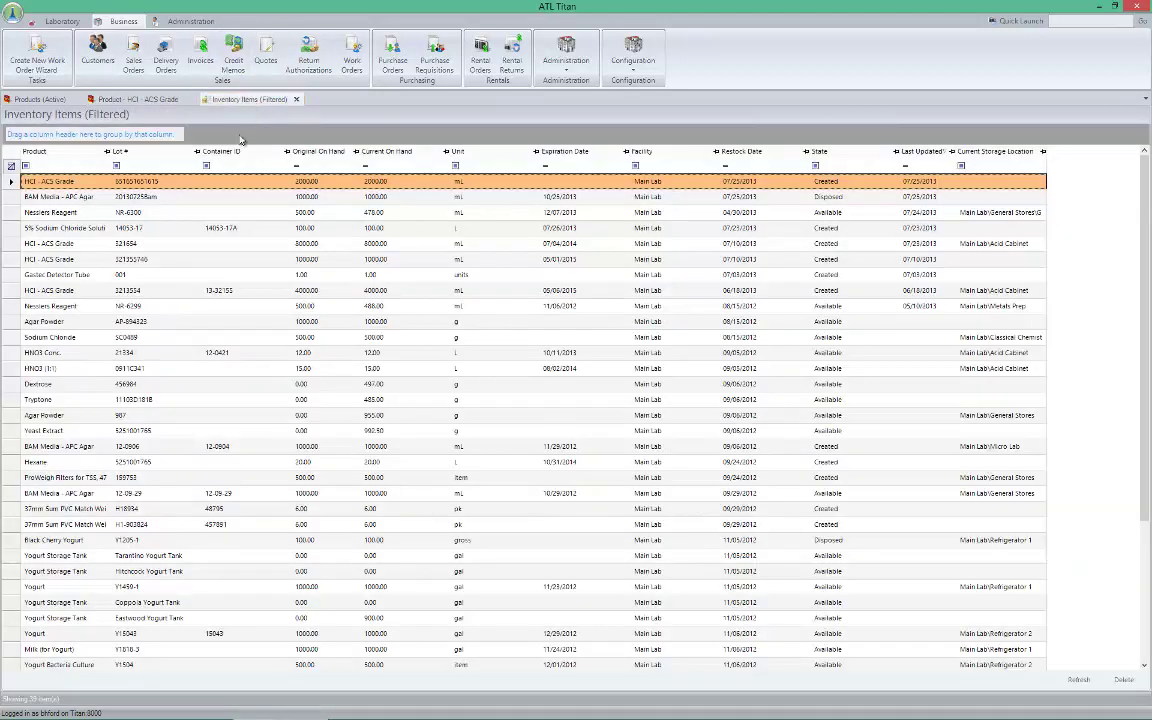
Add a new transaction to the newest HCl - ACS Grade lot for 500 mL
double_click(195, 185)
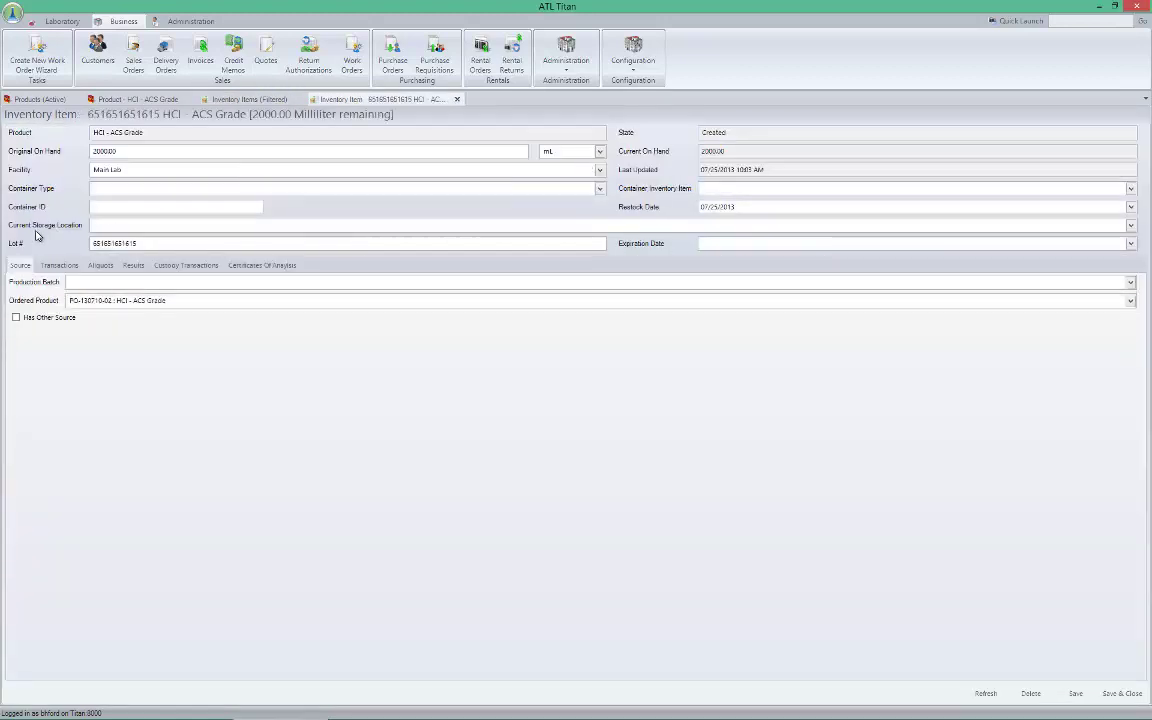
left_click(59, 265)
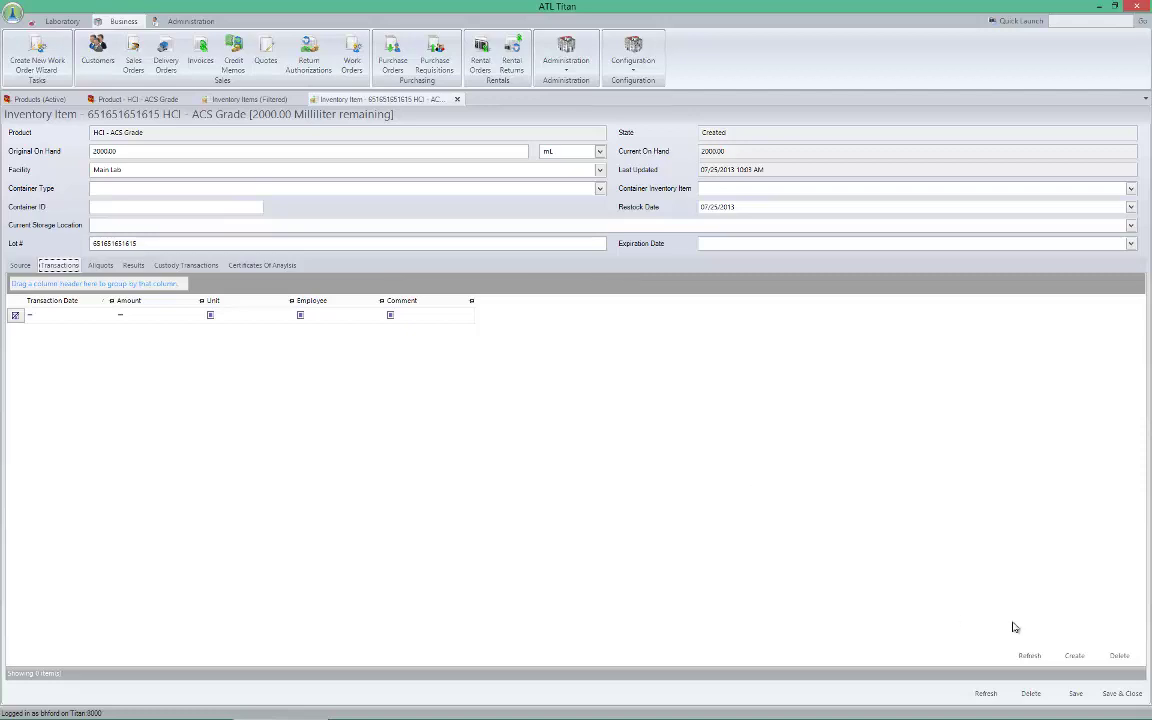
left_click(1074, 655)
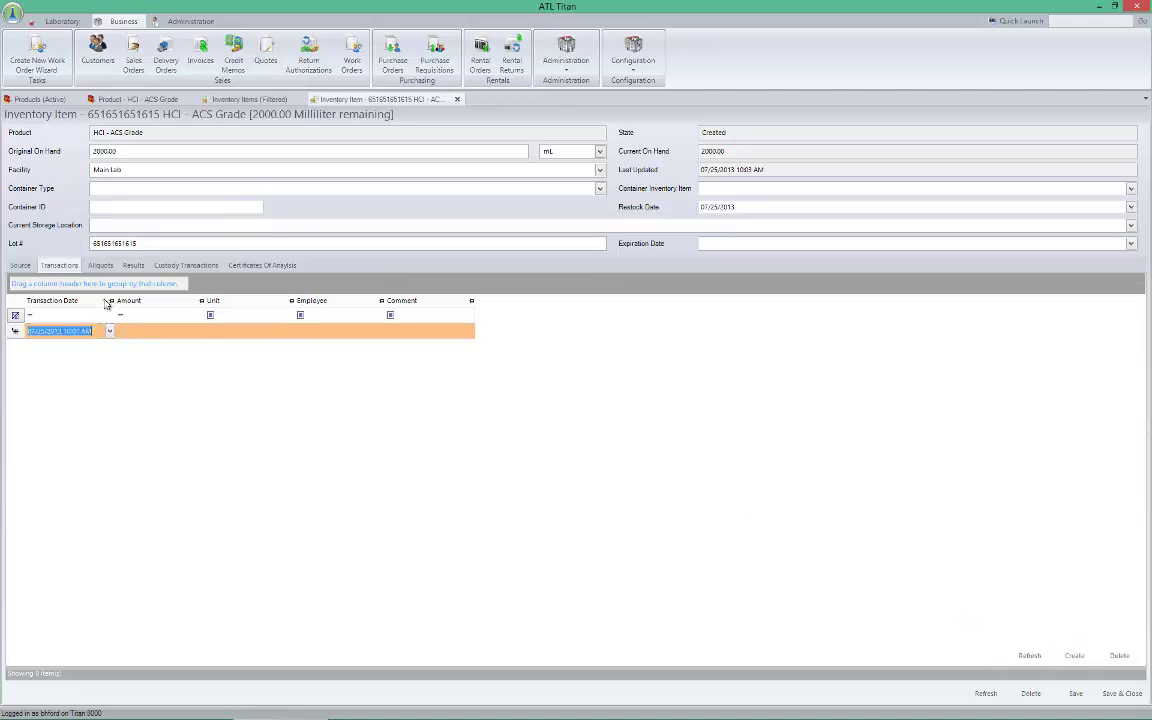
left_click(139, 331)
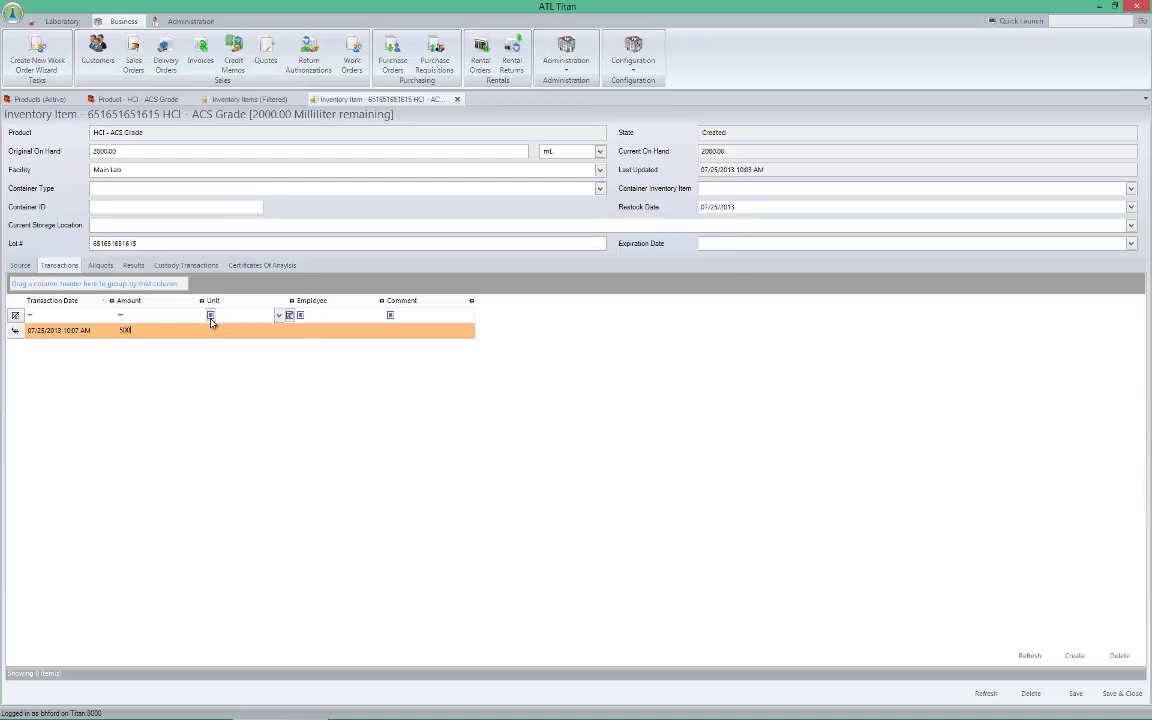
left_click(258, 330)
type("ml")
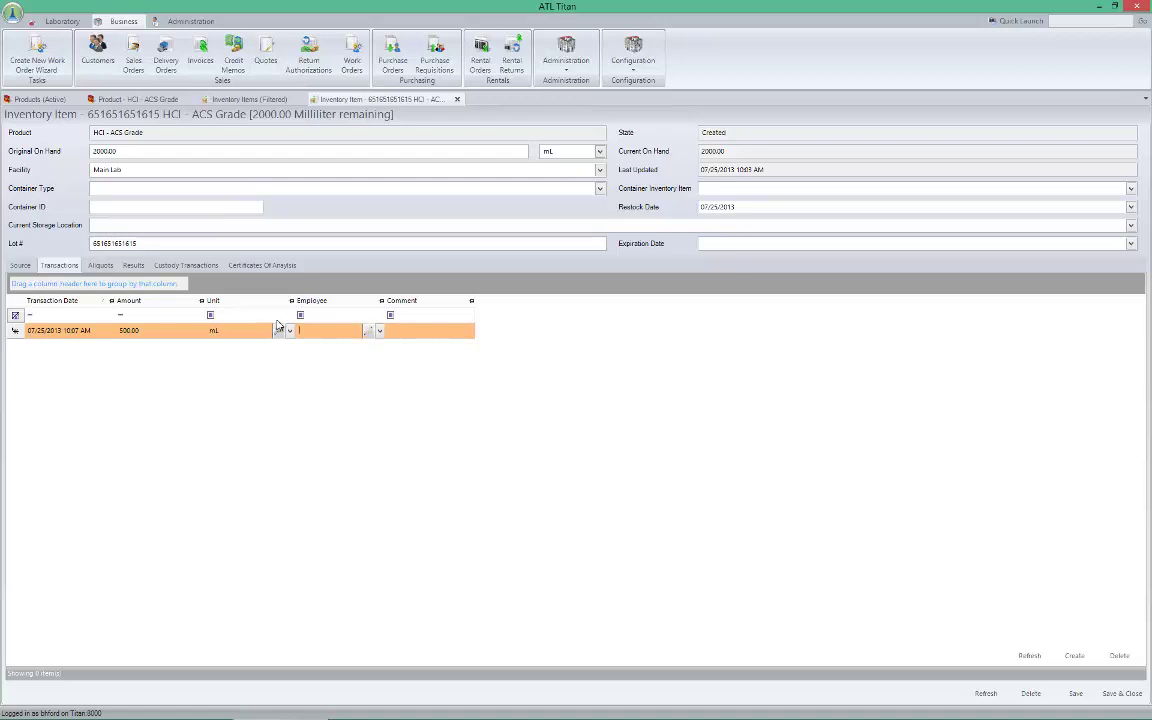
left_click(376, 331)
Assign the employee, comment 'Spilled', and save the 500 mL transaction
left_click(381, 332)
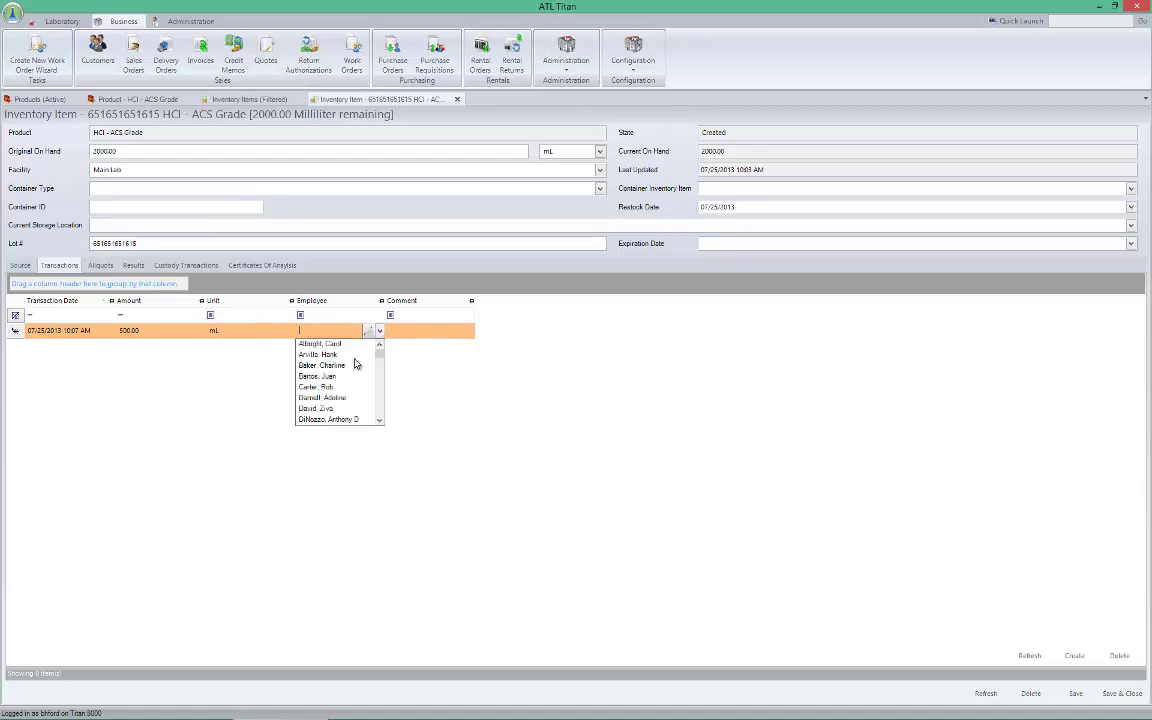
type("f")
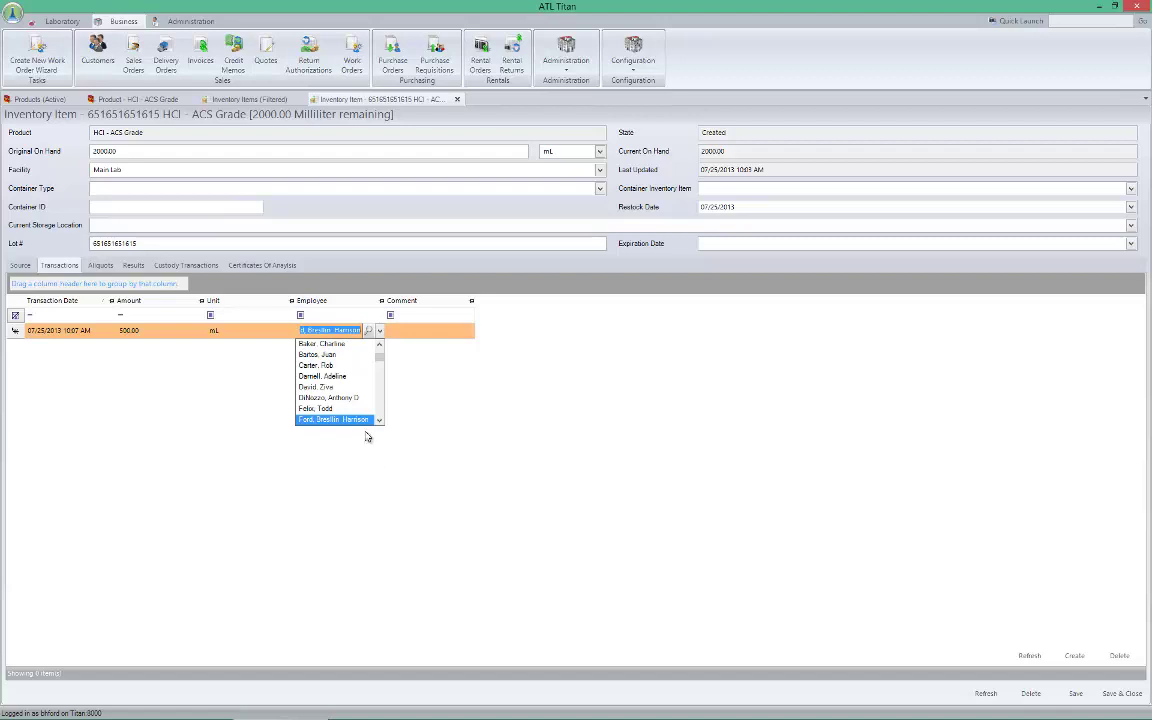
left_click(372, 420)
left_click(449, 333)
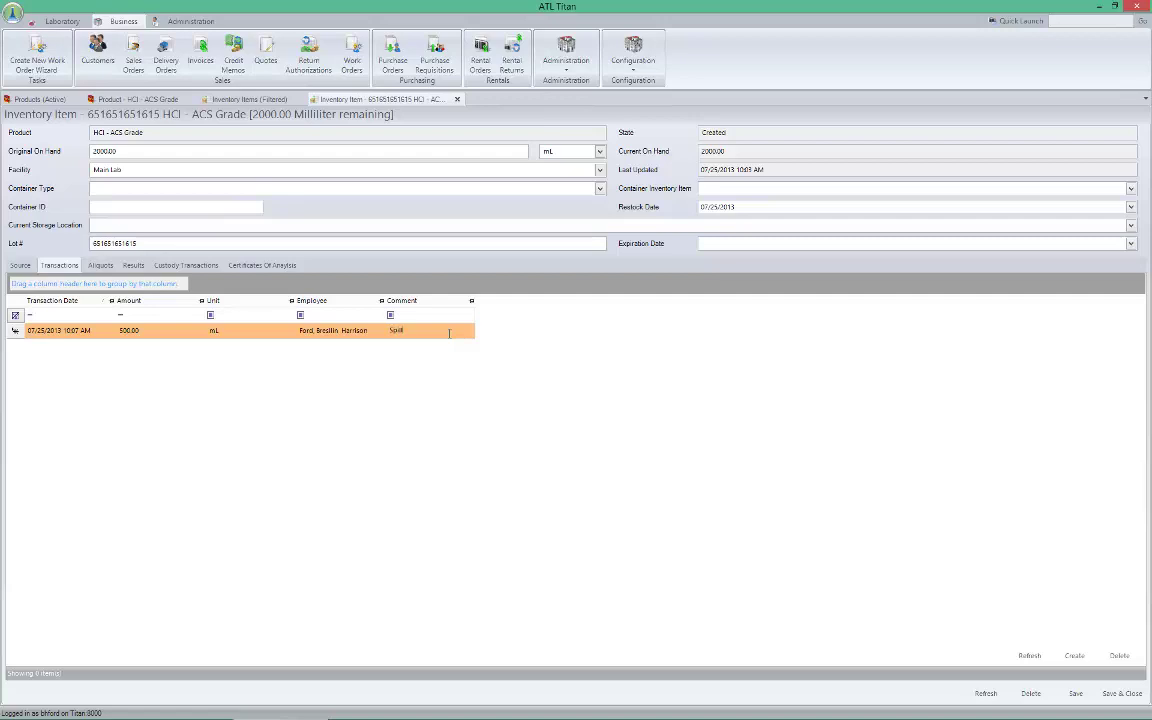
left_click(1076, 694)
left_click(21, 265)
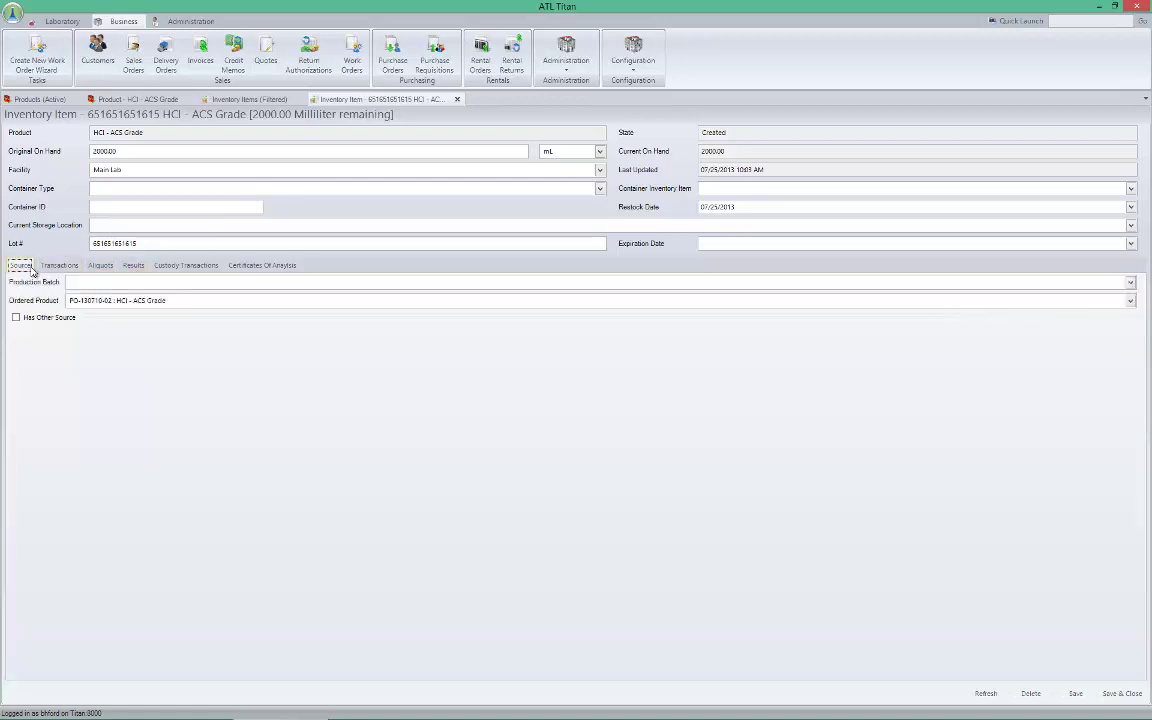
left_click(266, 98)
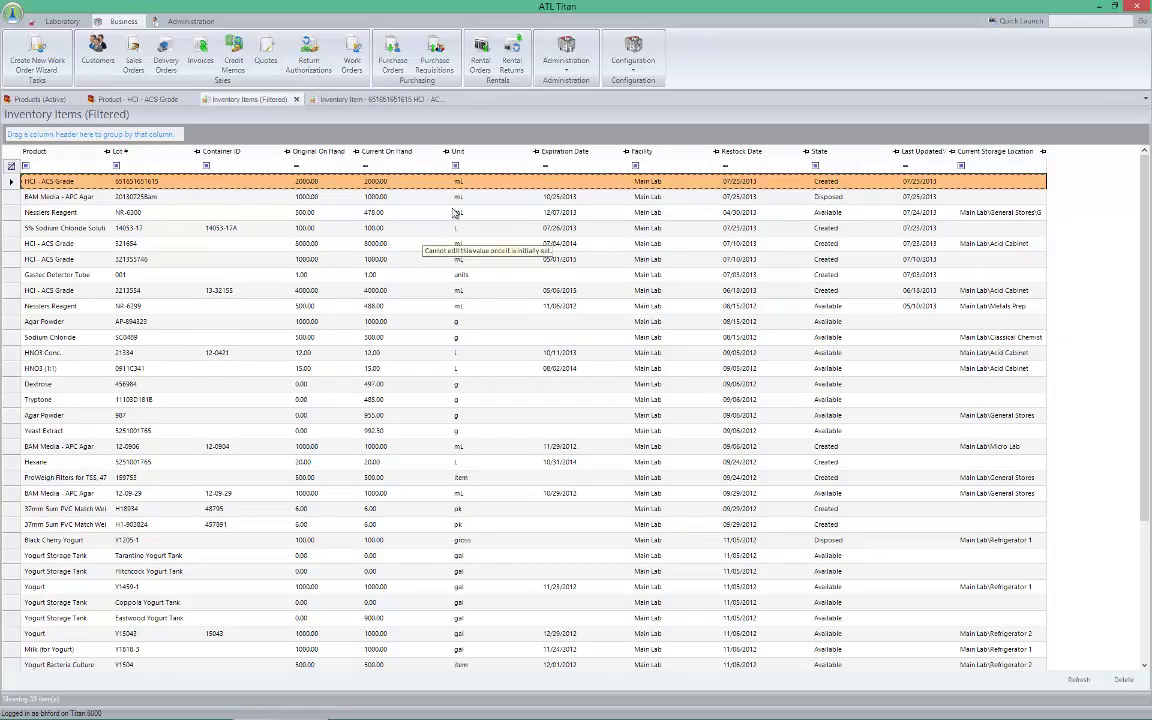
right_click(487, 184)
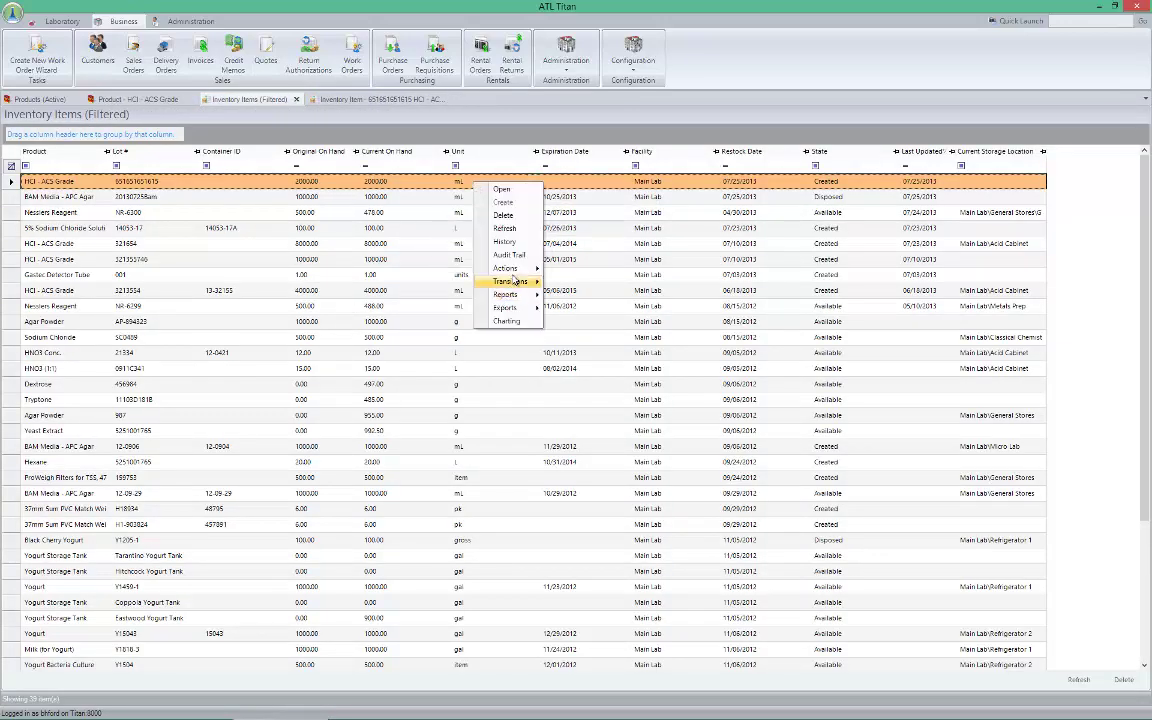
mouse_move(512, 282)
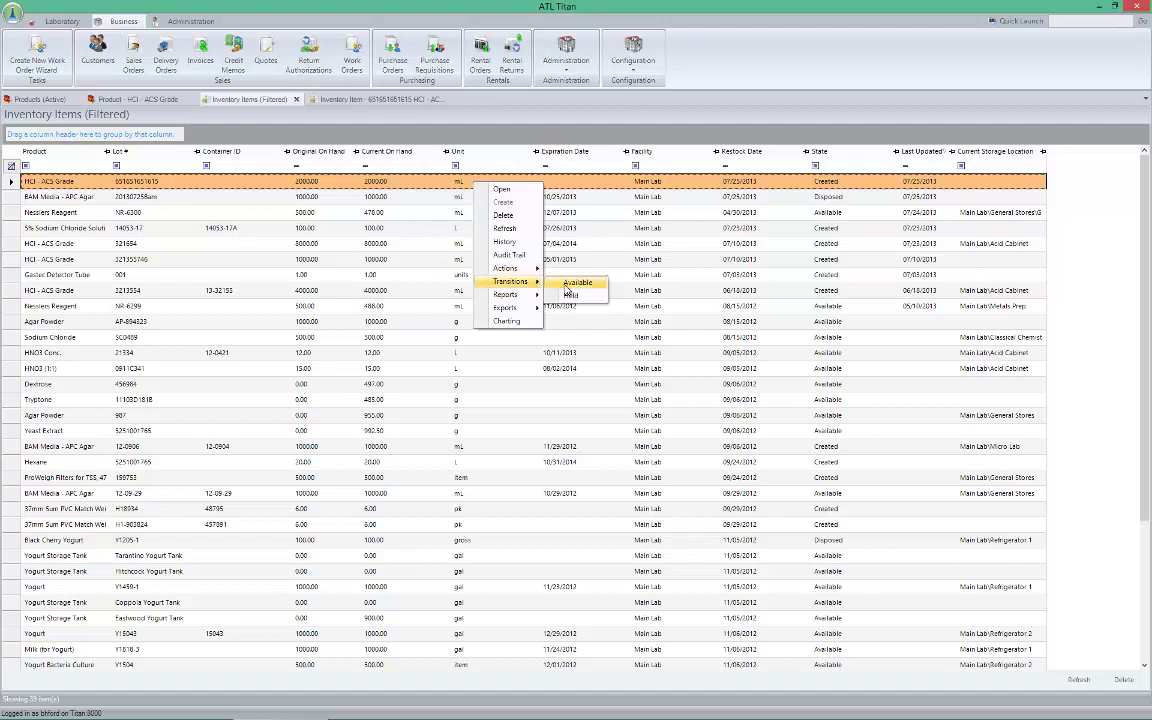
left_click(577, 283)
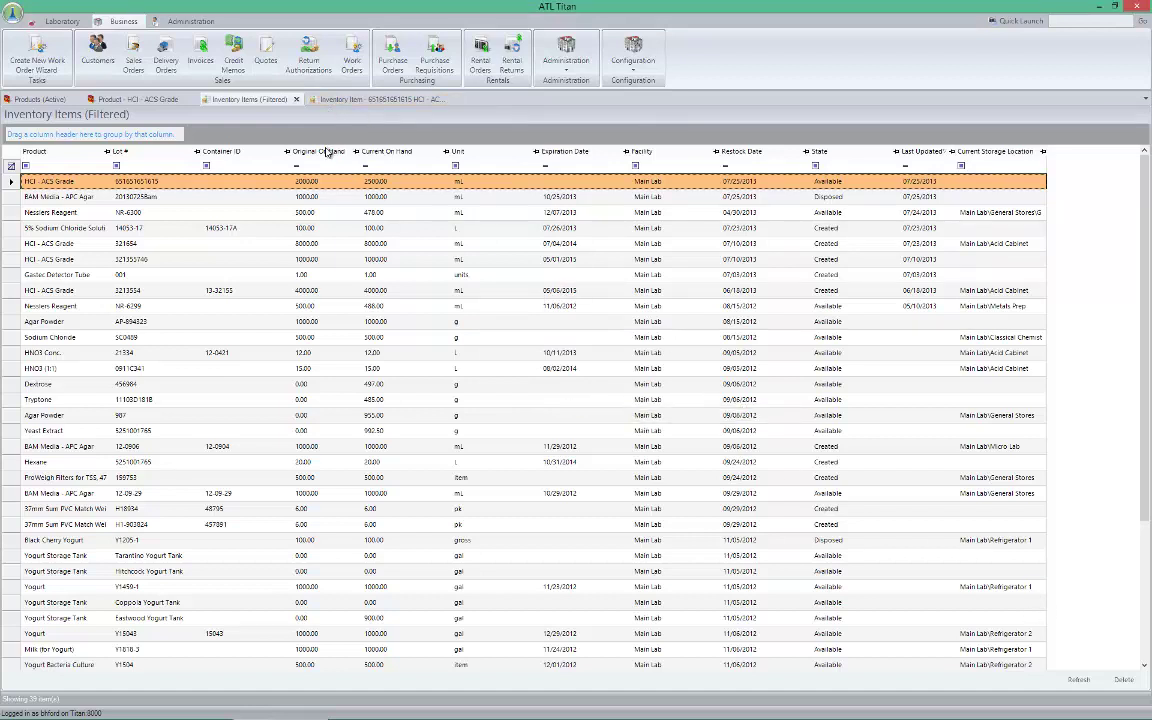
right_click(418, 181)
mouse_move(452, 284)
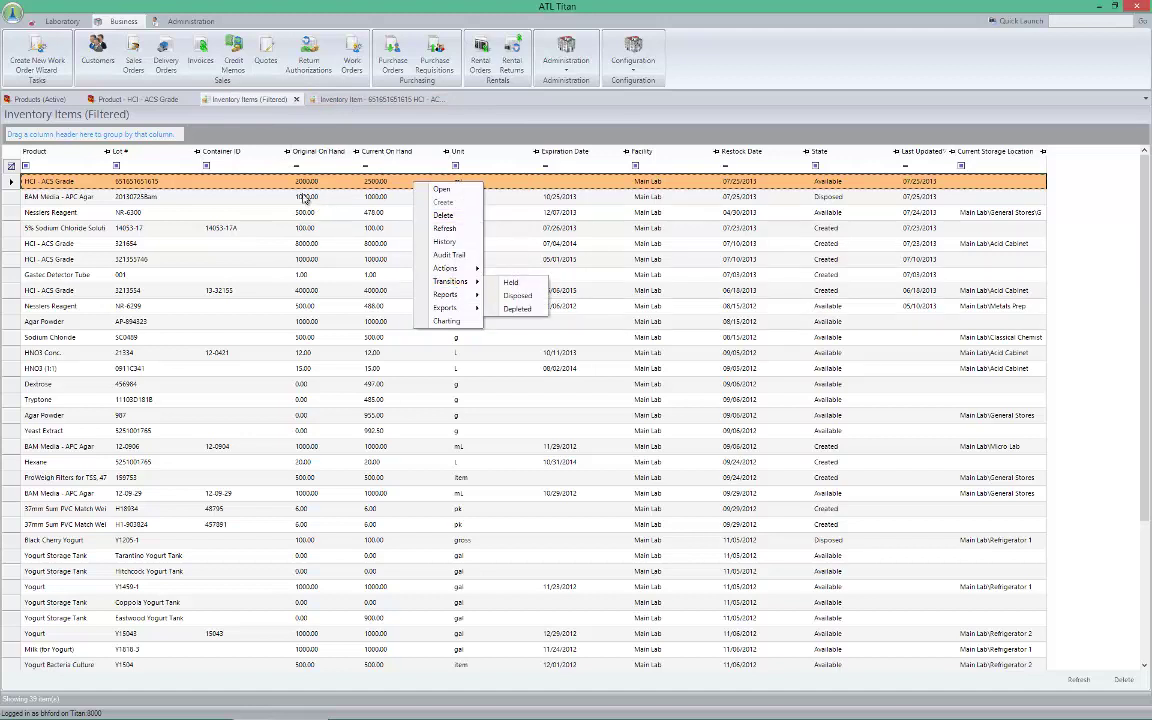
left_click(340, 100)
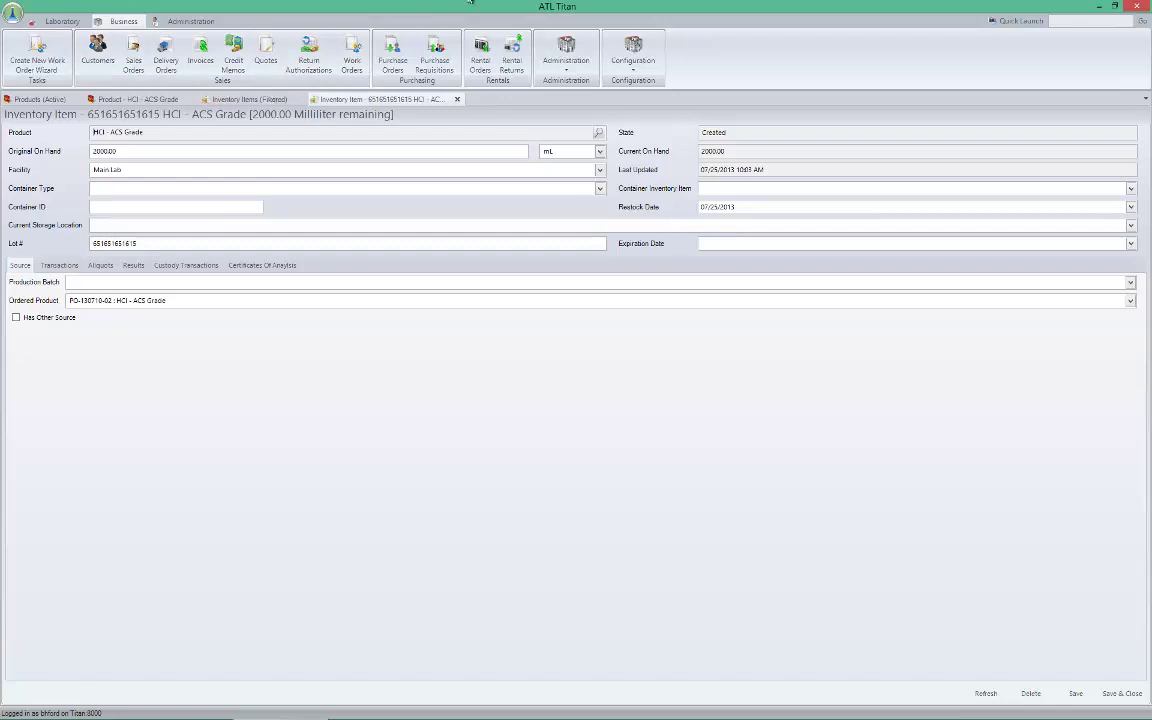
Open the ThermoFisher Scientific vendor record from the Vendors list
left_click(566, 58)
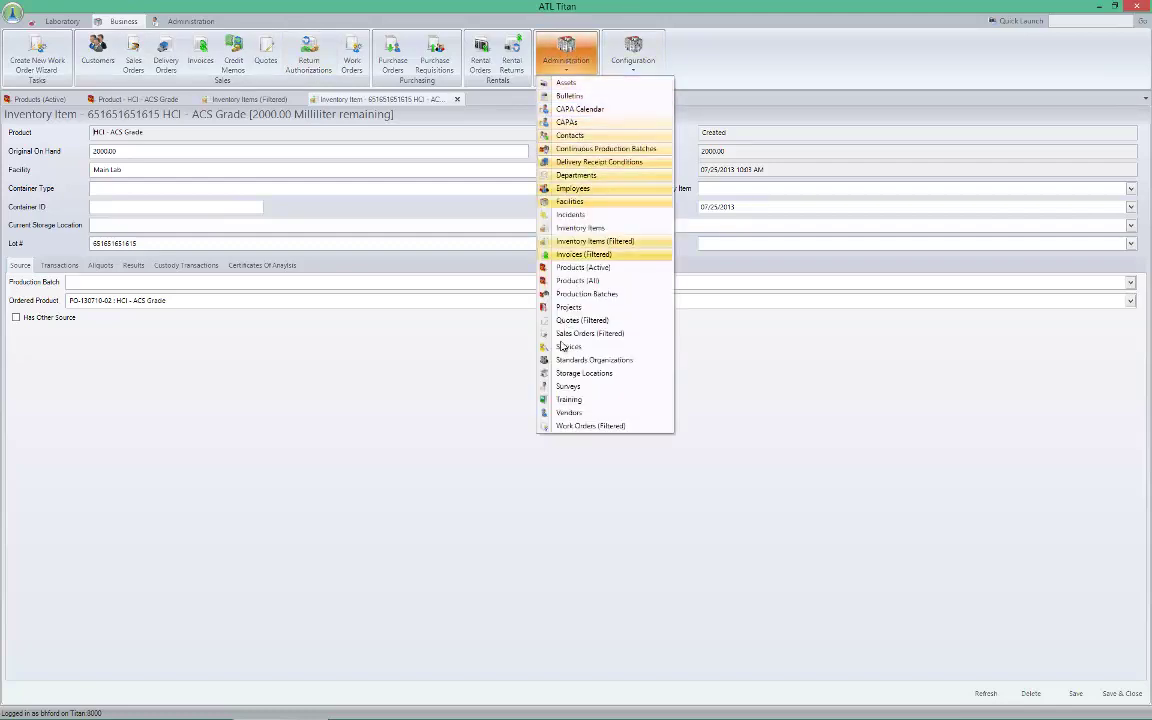
left_click(548, 411)
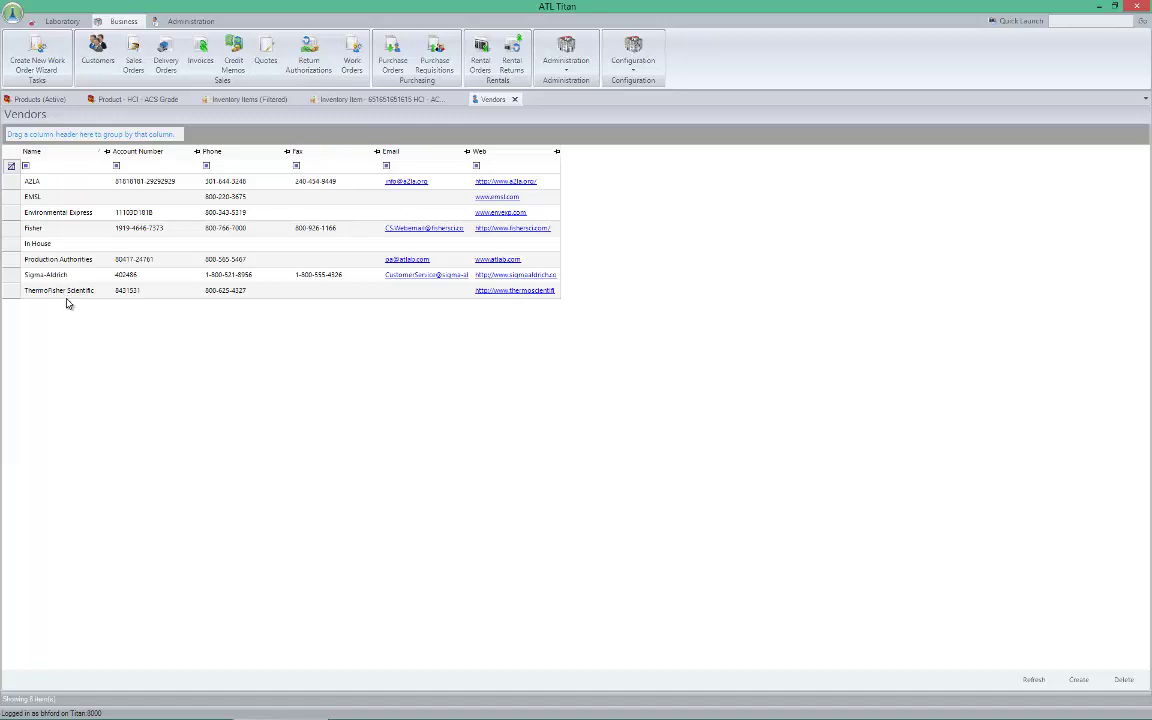
left_click(67, 290)
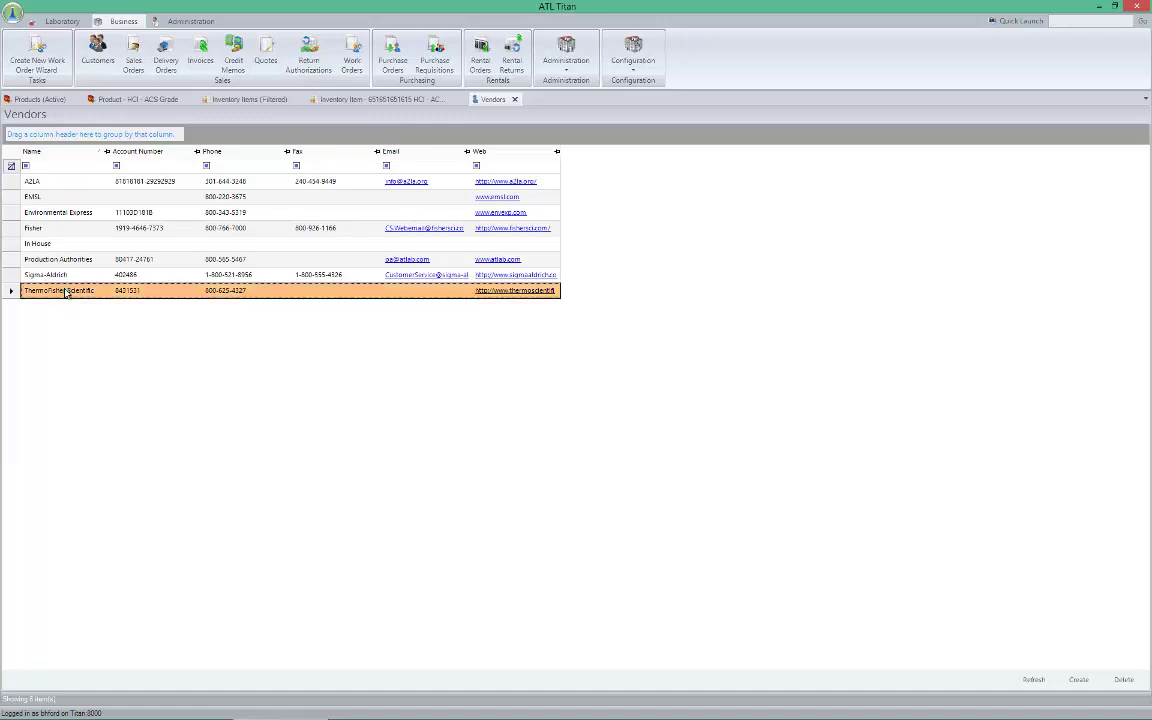
double_click(120, 285)
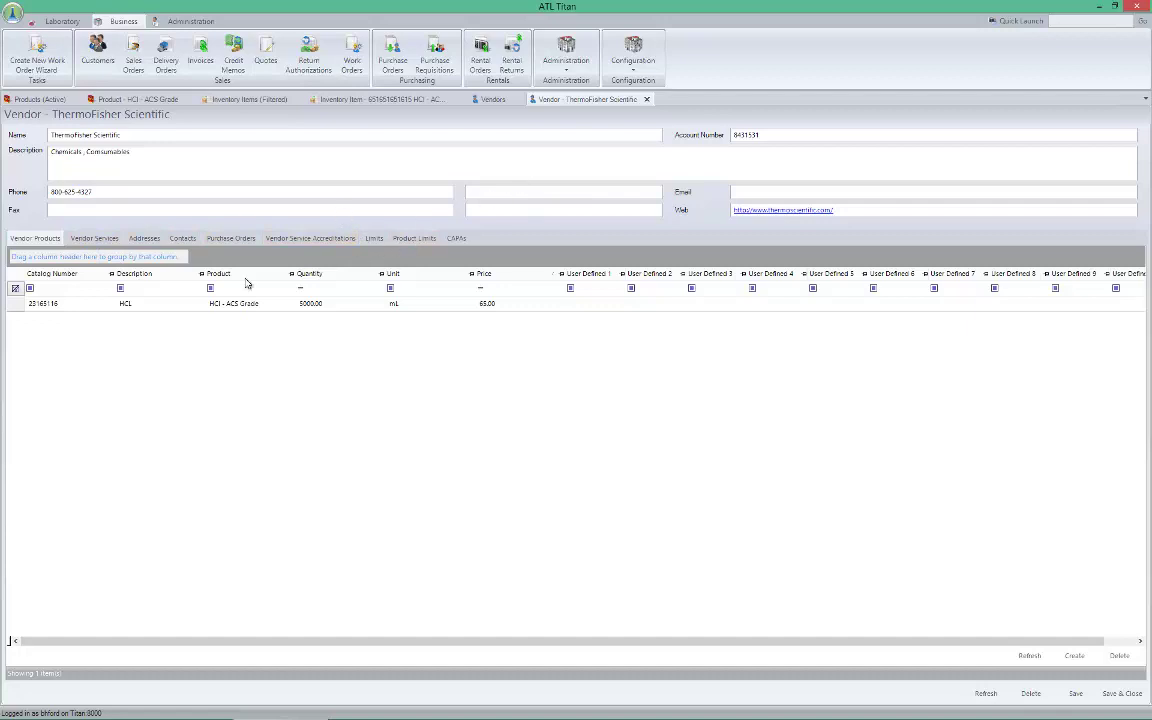
Transition purchase order PO-130725-01 from Placed to Closed
left_click(233, 240)
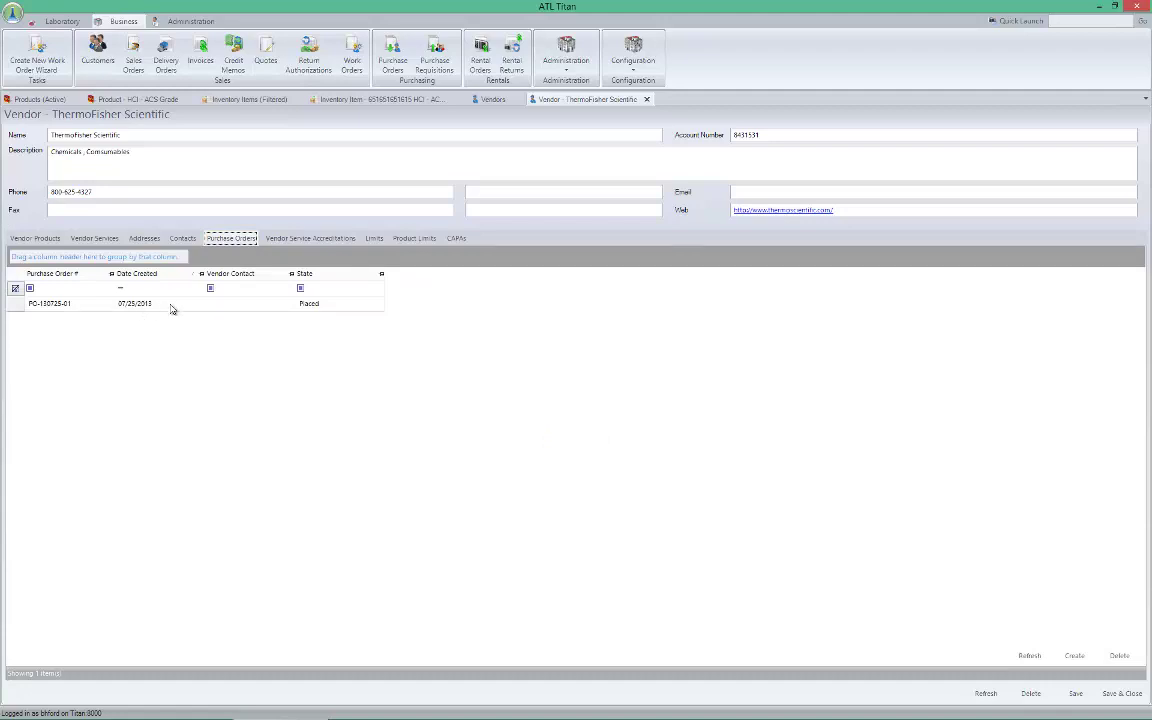
right_click(171, 305)
mouse_move(205, 390)
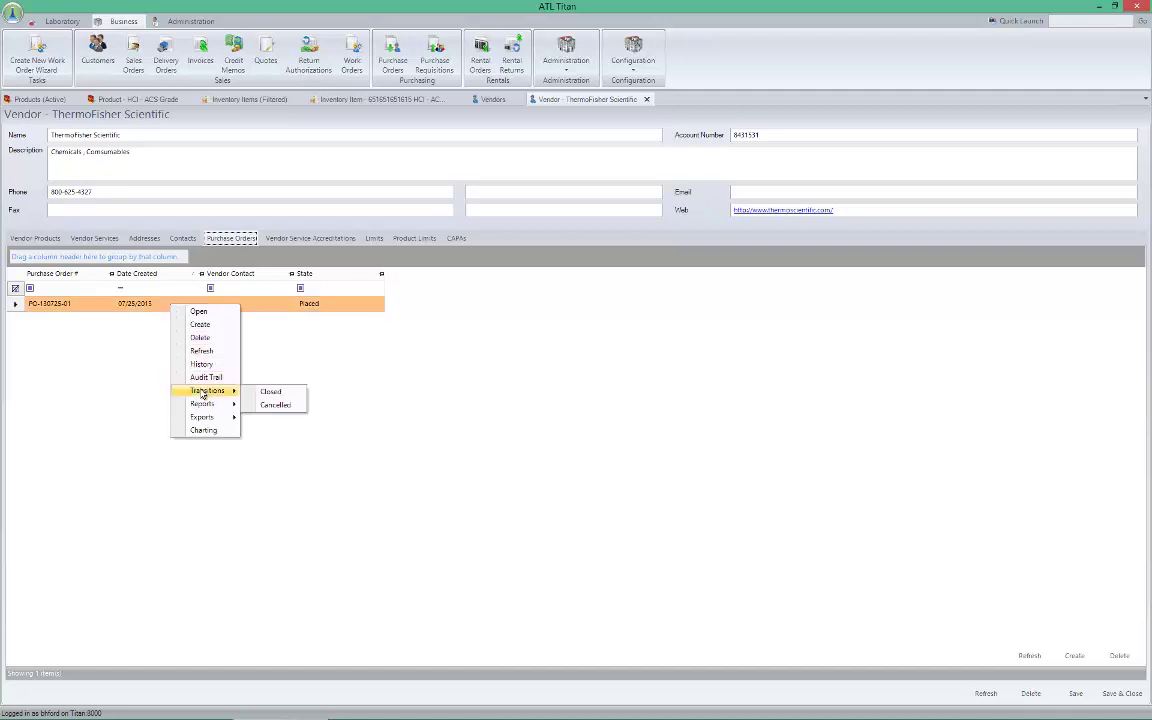
left_click(268, 391)
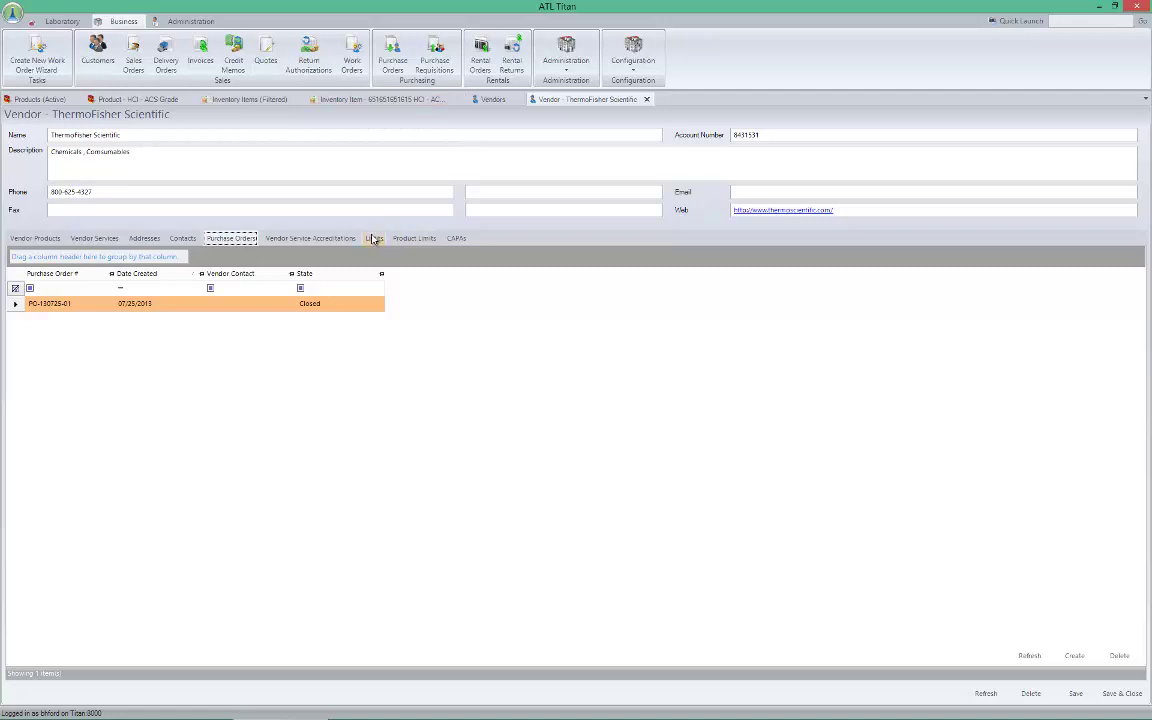
Open HCl - ACS Grade as a Product from the active products list
left_click(577, 57)
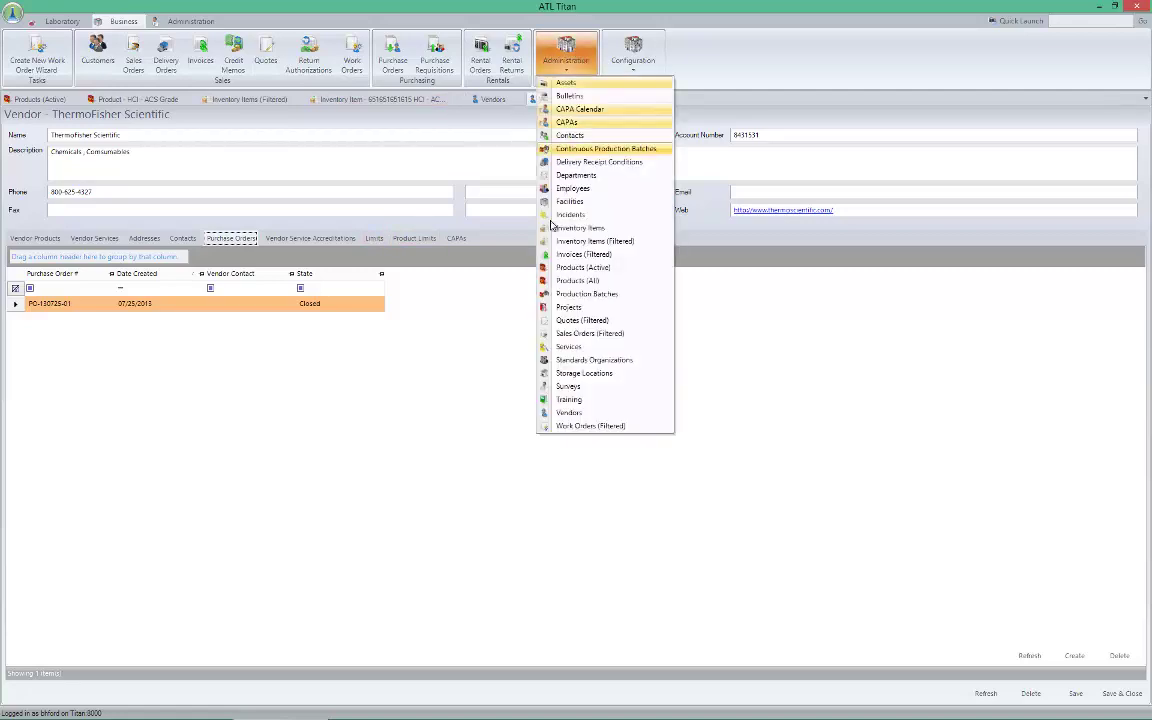
left_click(577, 267)
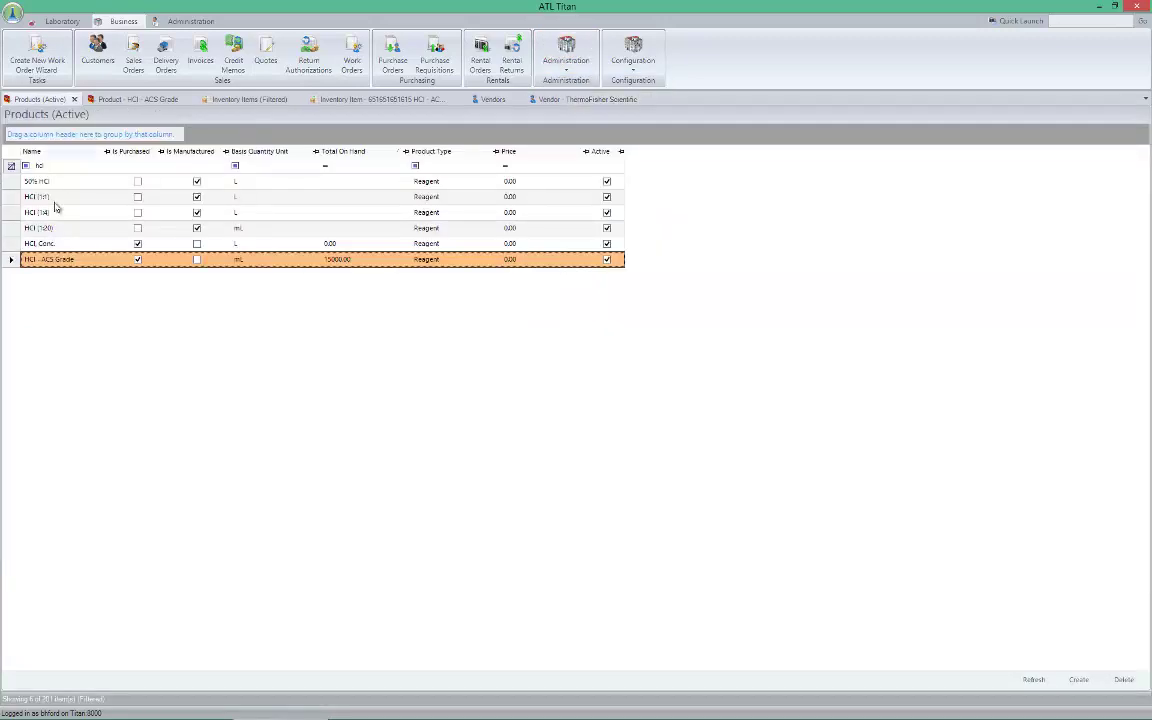
left_click(58, 260)
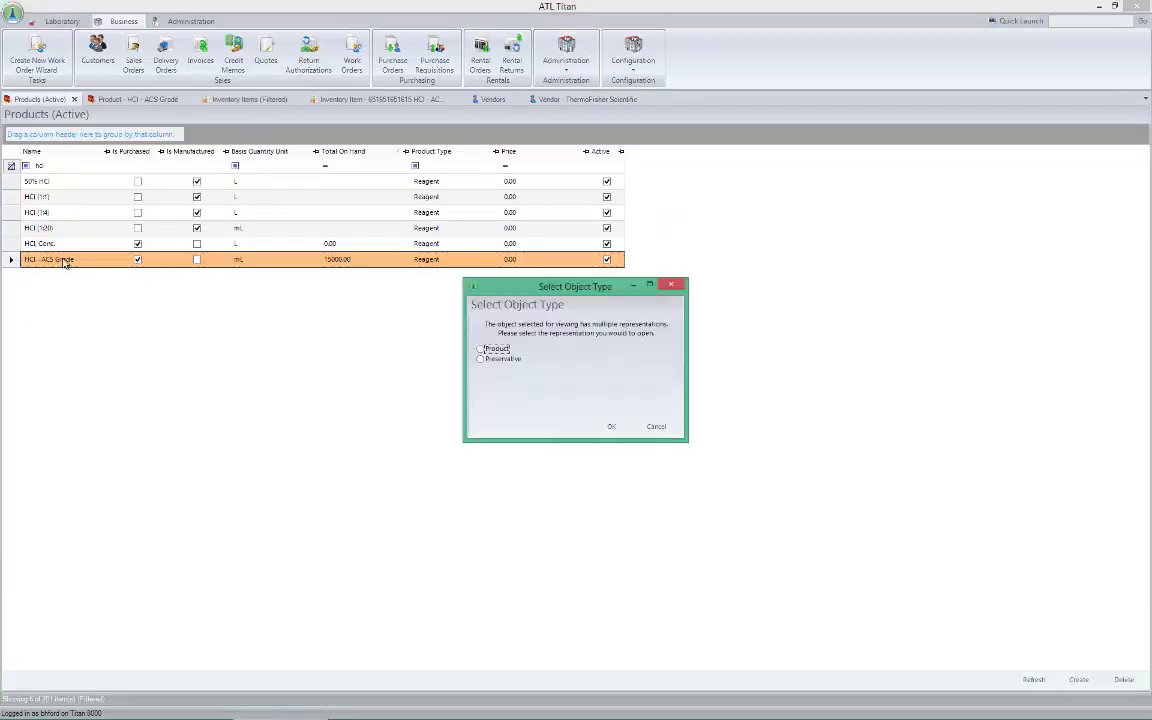
left_click(481, 349)
left_click(614, 429)
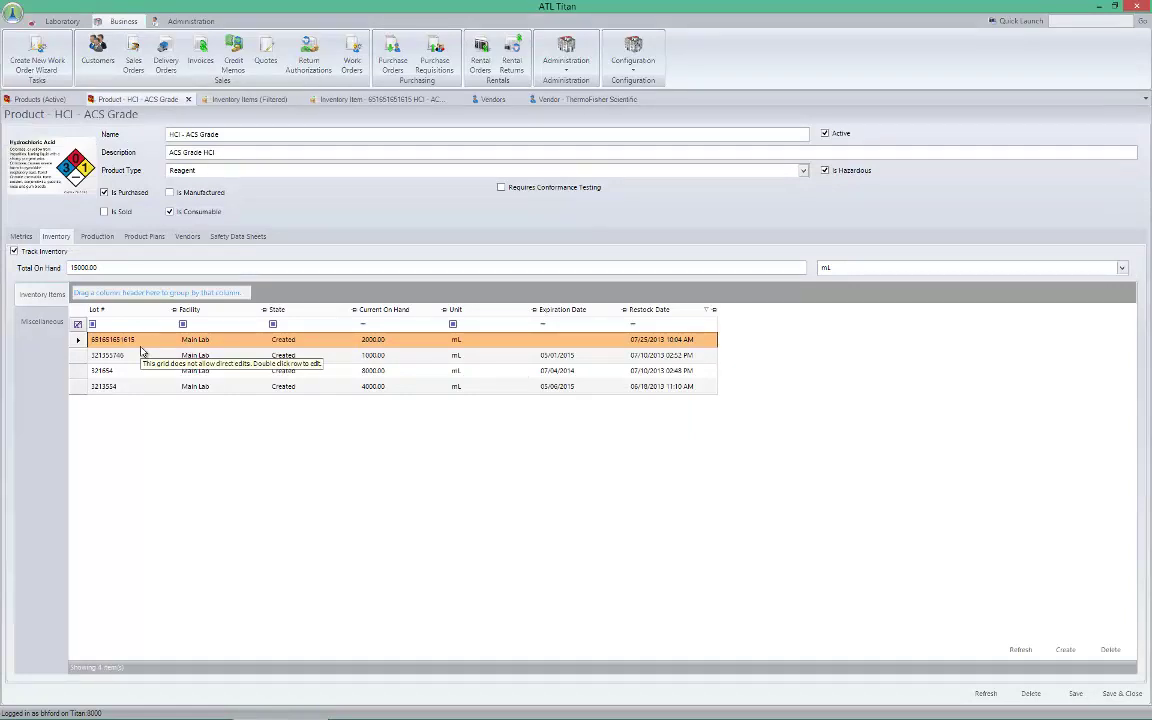
left_click(146, 344)
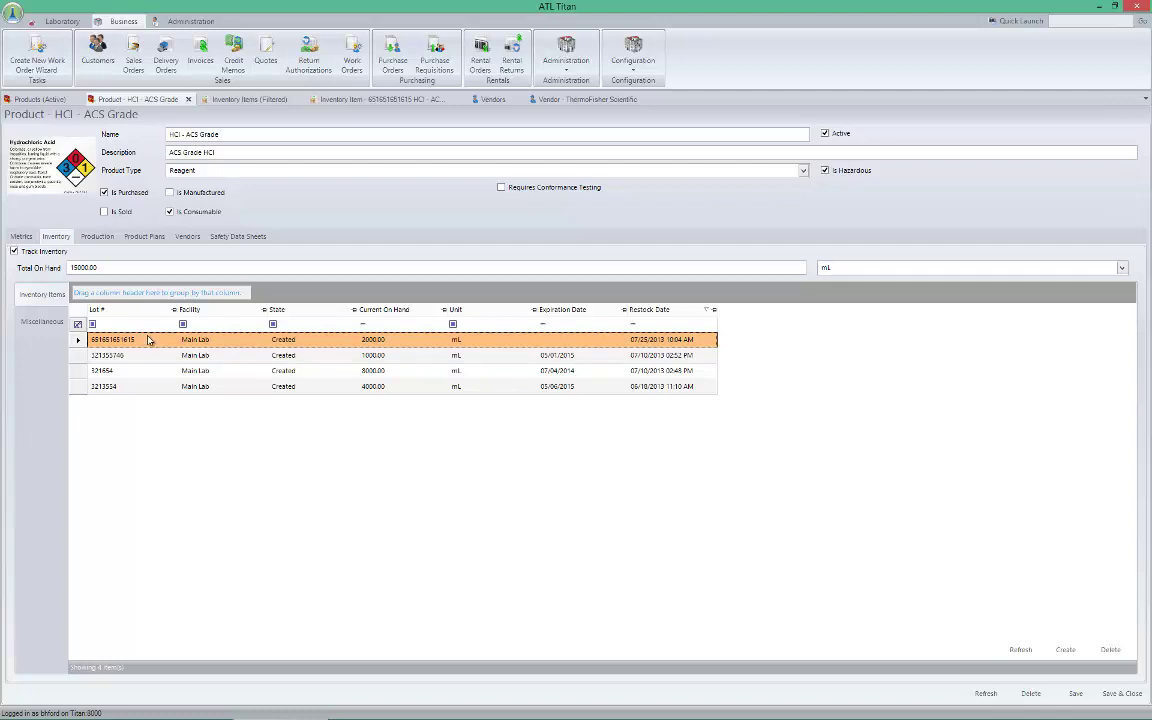
double_click(148, 339)
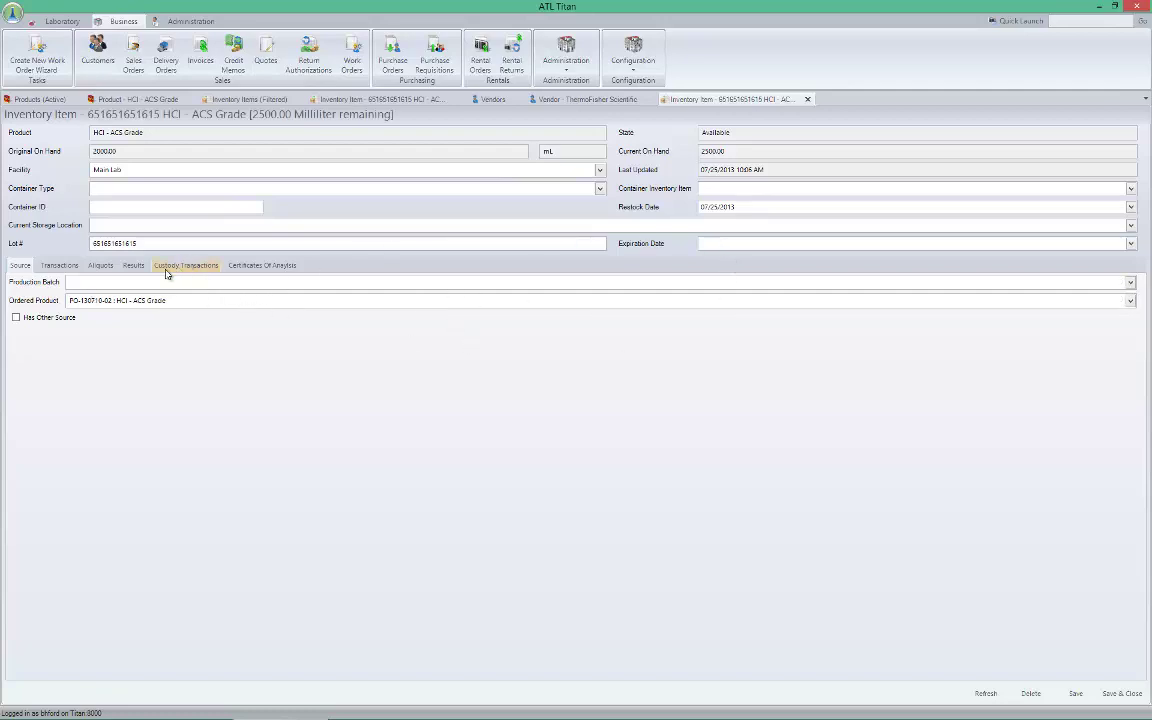
left_click(59, 265)
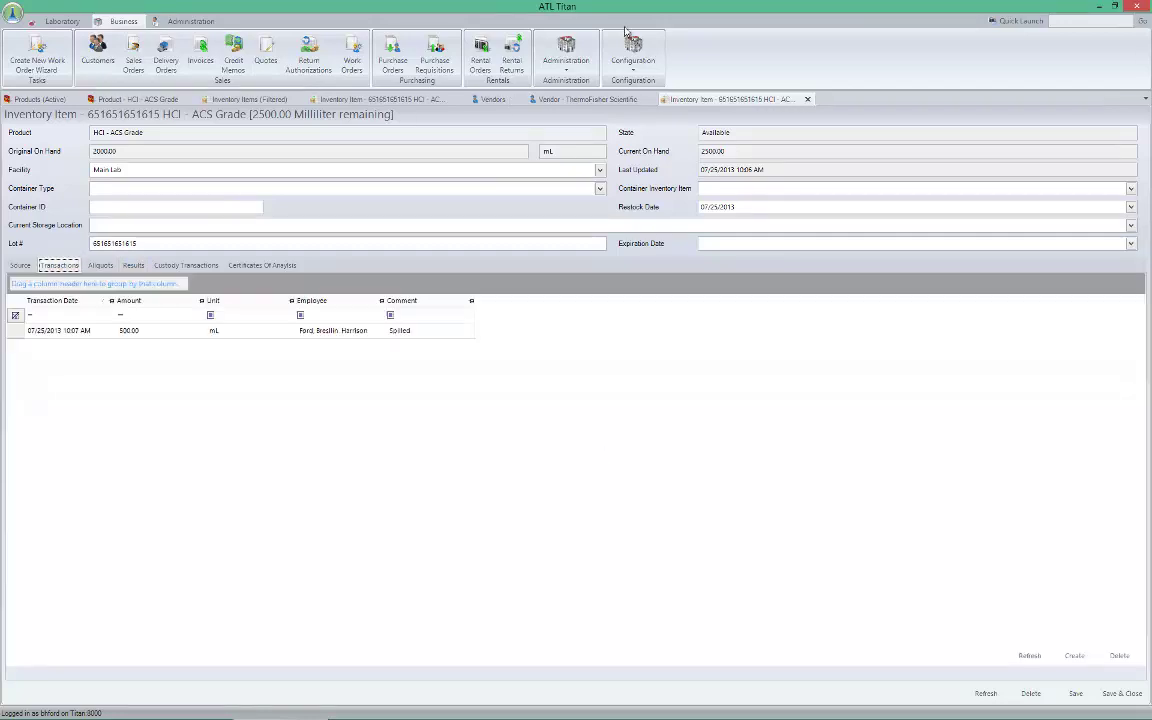
Show the HCl - ACS Grade vendor sources, including ThermoFisher Scientific, Fisher and Sigma-Aldrich
left_click(601, 99)
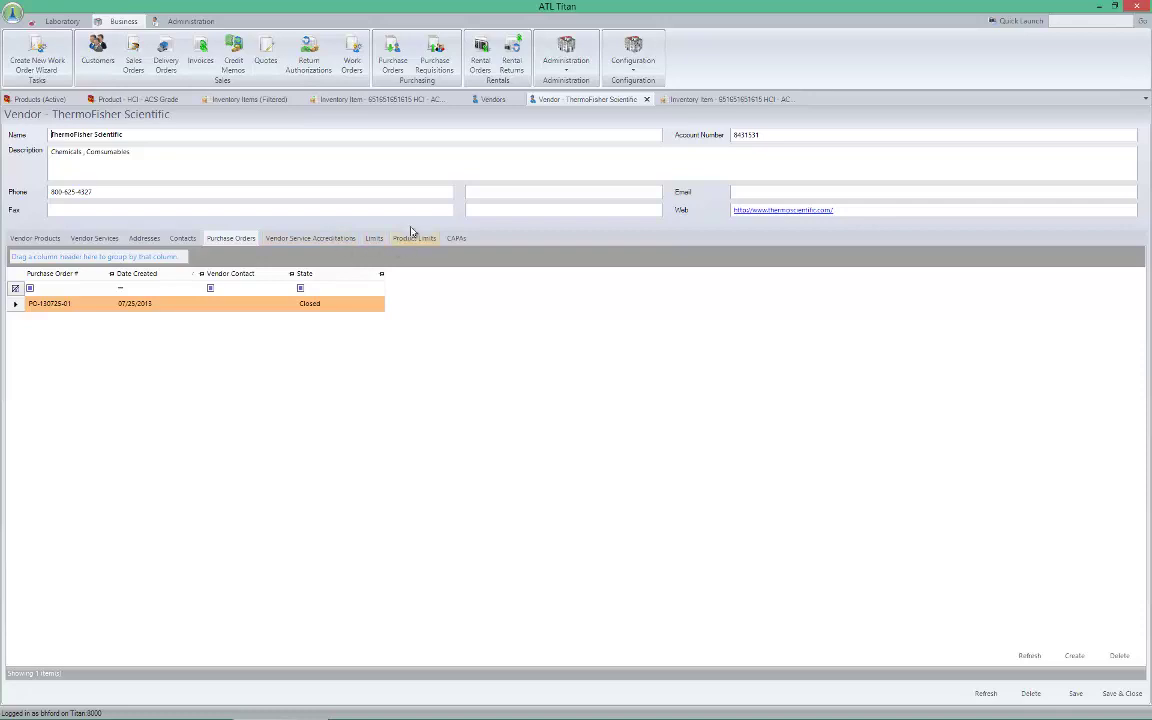
left_click(65, 102)
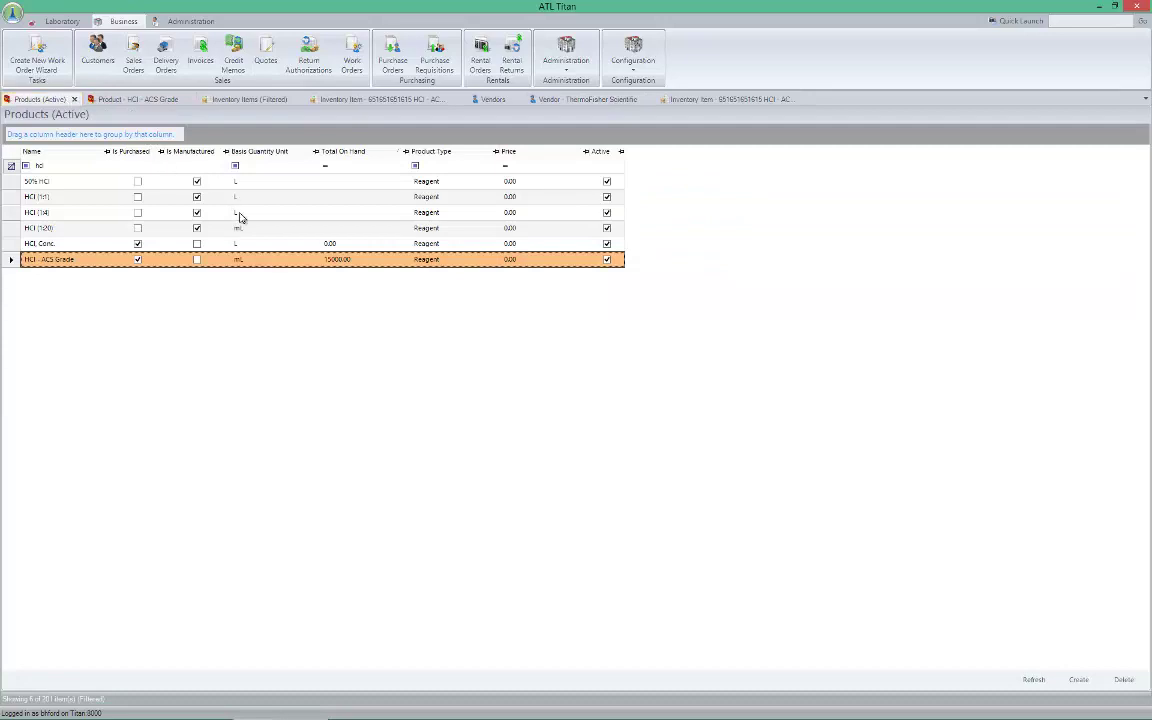
left_click(124, 100)
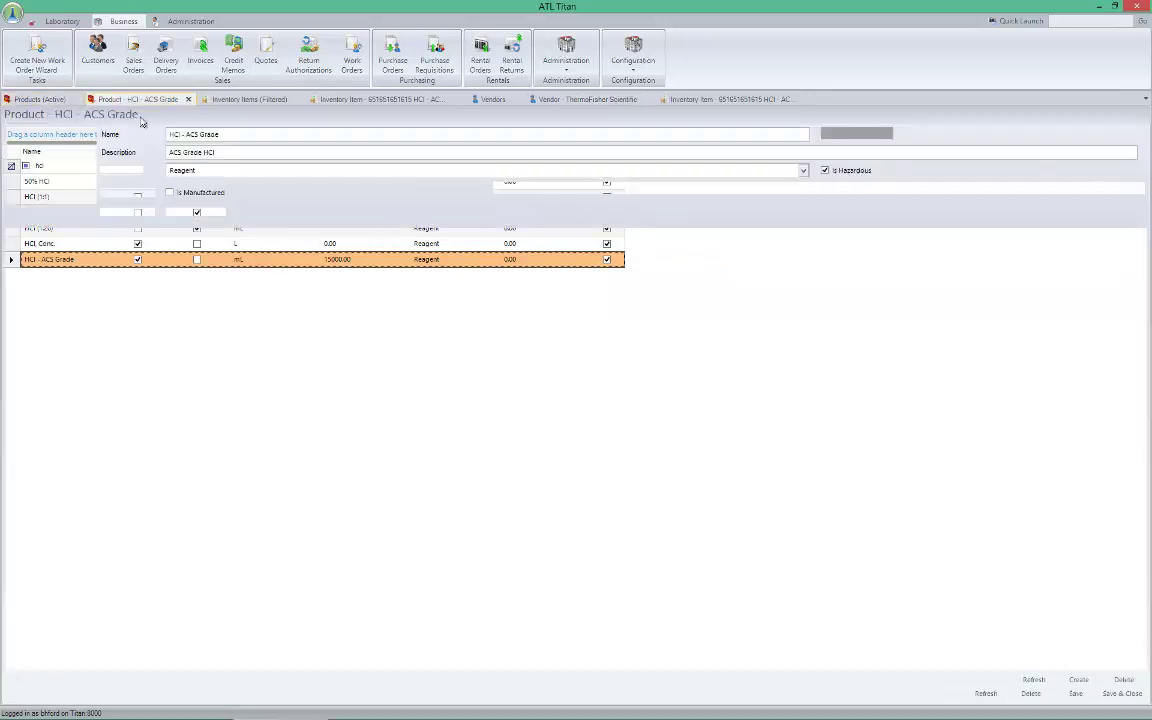
left_click(187, 239)
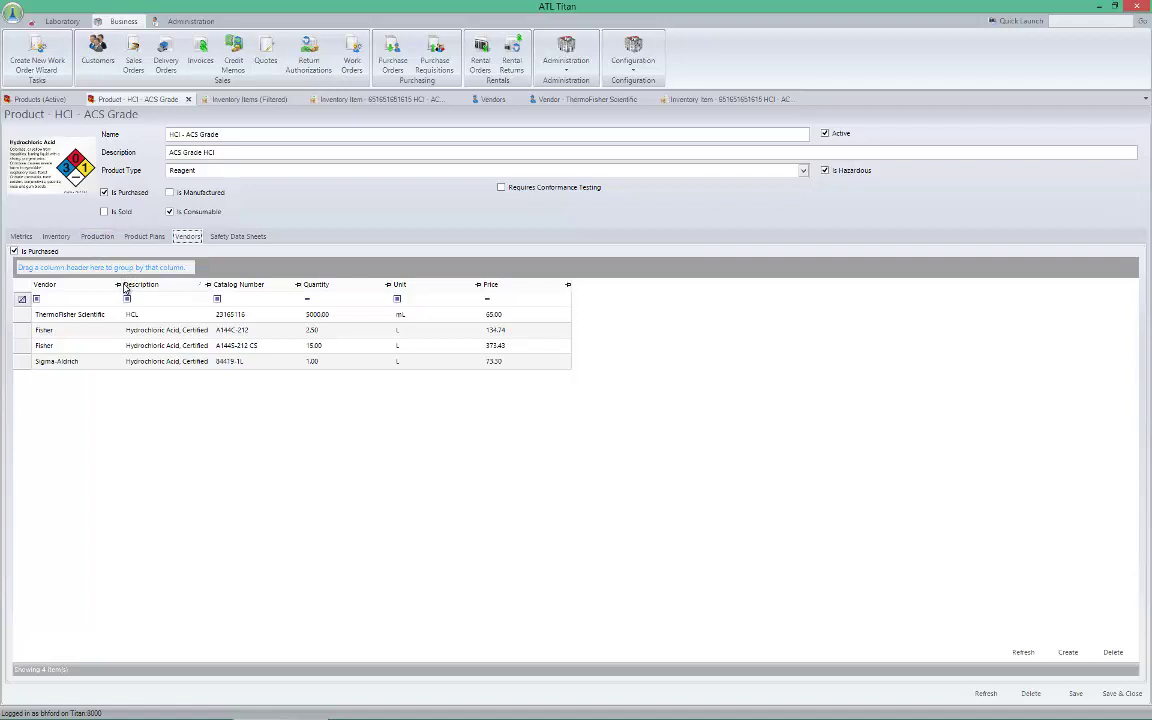
left_click_drag(126, 287, 136, 290)
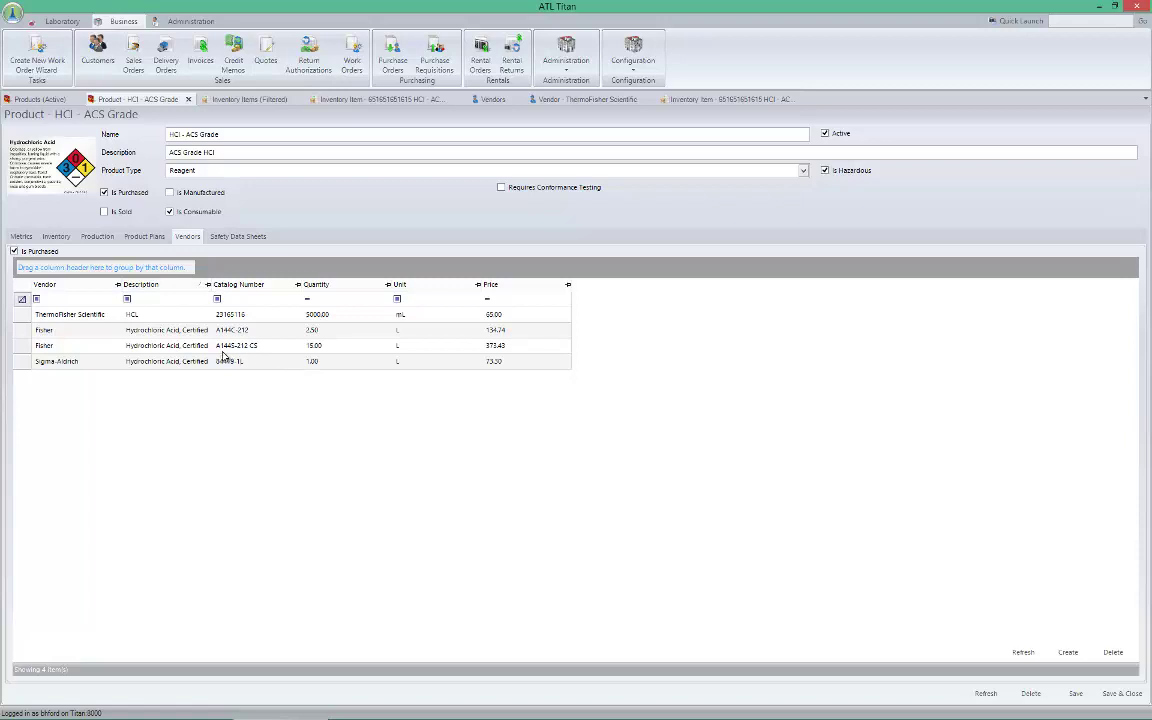